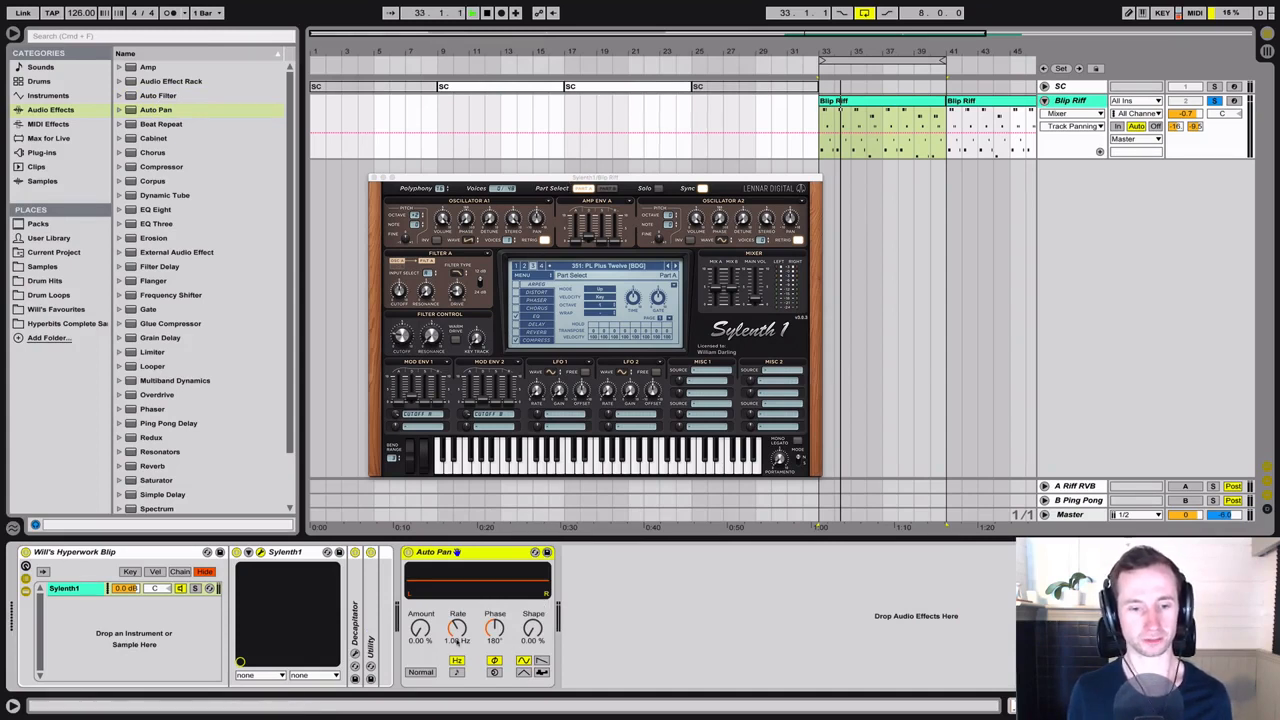
Set Auto Pan's amount to 87.3% and rate to 8.84 Hz, auditioning the looped riff in stereo and mono.
{"action": "left_click_drag", "start_coordinate": [420, 628], "coordinate": [457, 590]}
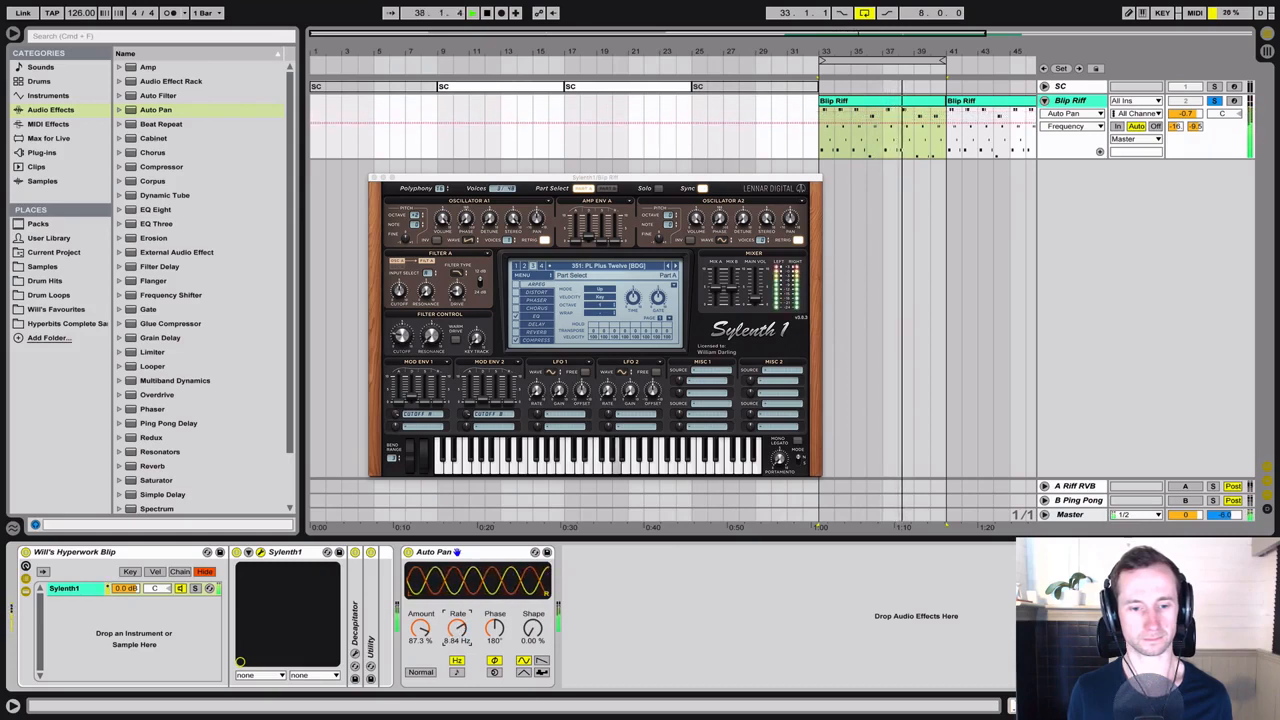
{"action": "key", "text": "alt"}
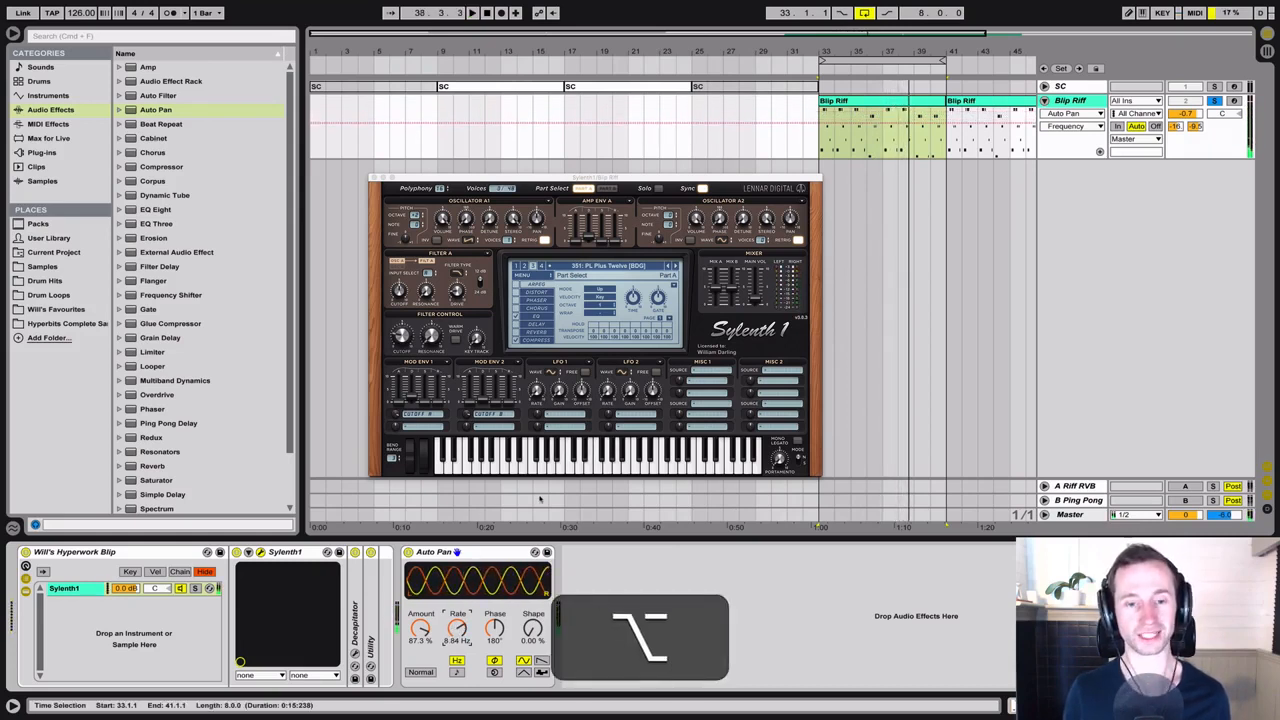
{"action": "key", "text": "alt+m"}
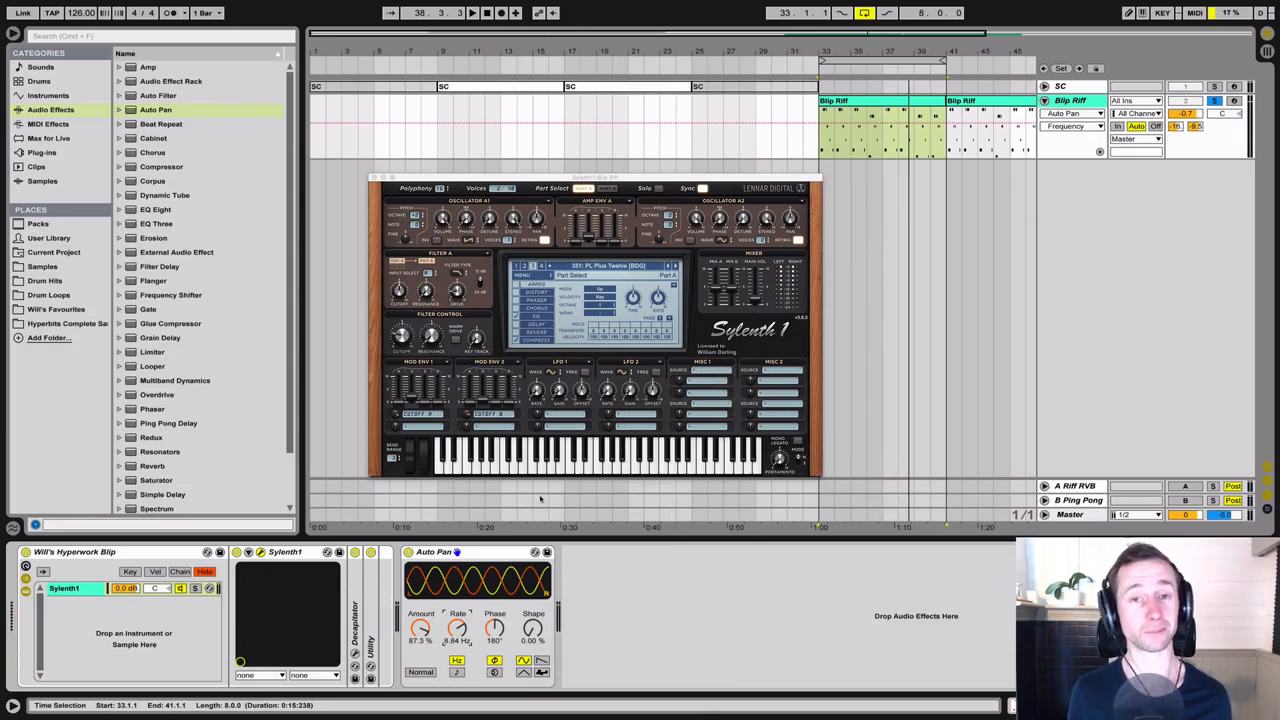
{"action": "key", "text": "space"}
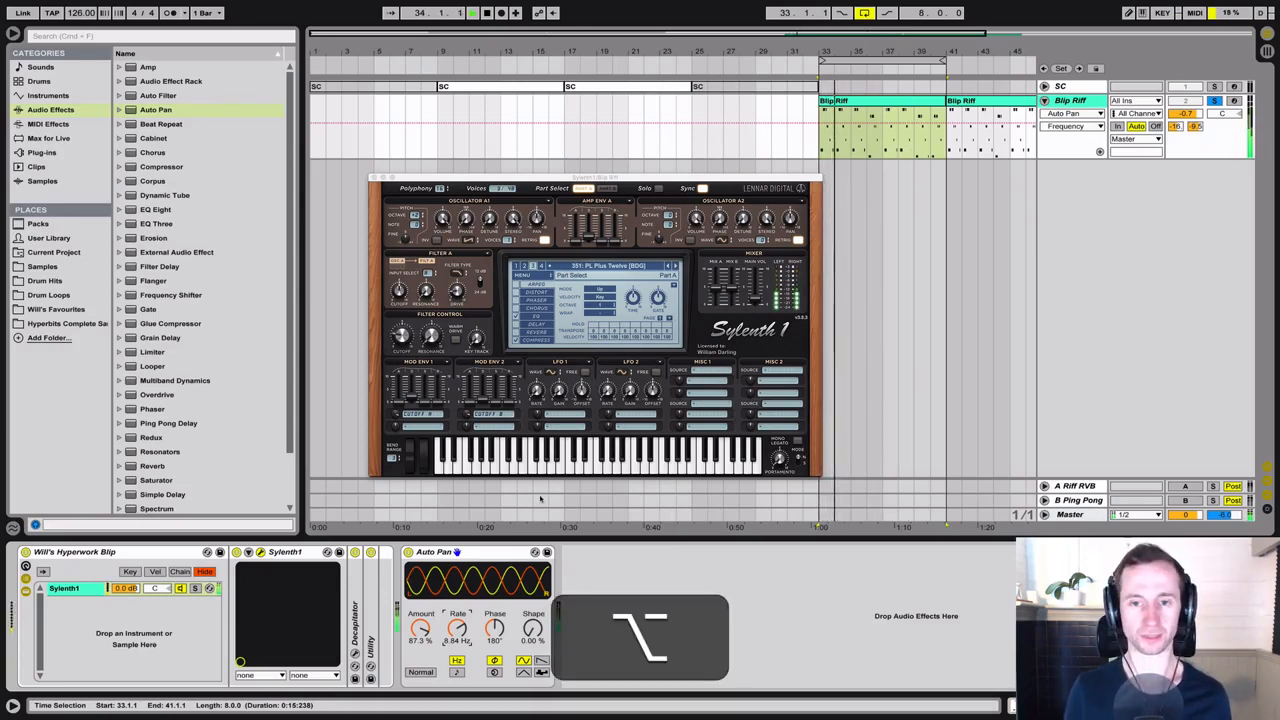
{"action": "key", "text": "alt+m"}
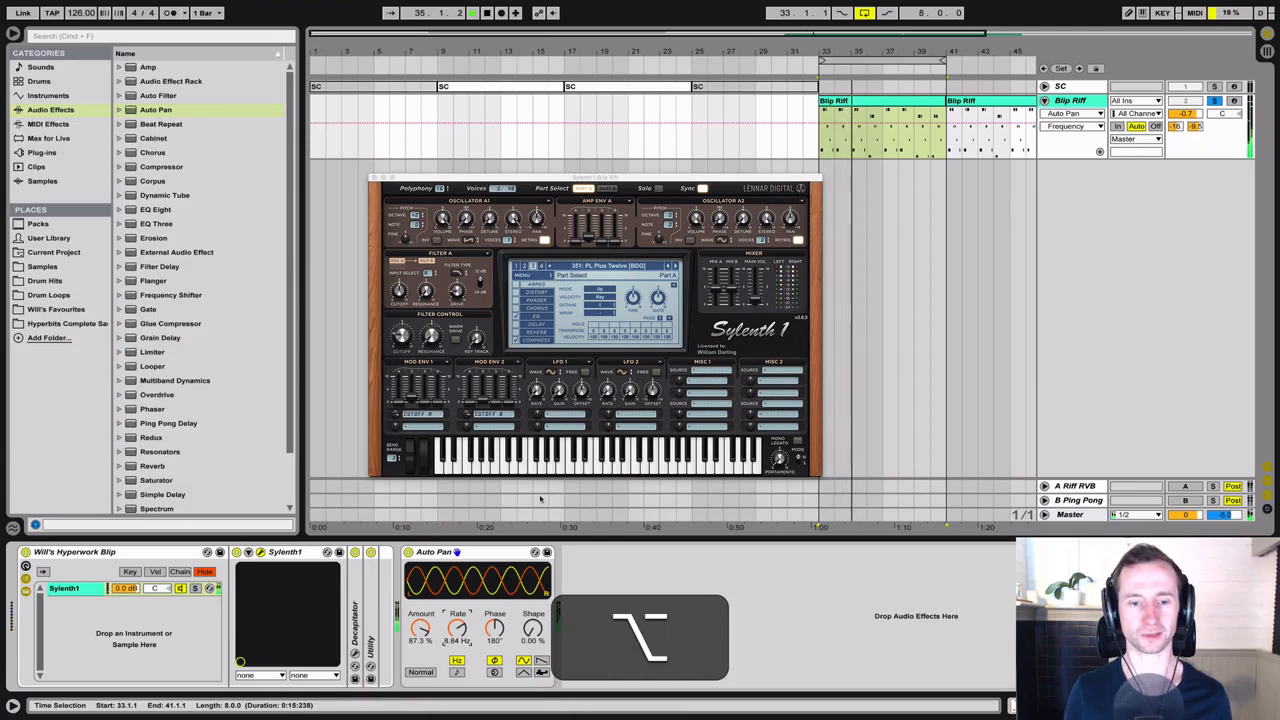
{"action": "key", "text": "alt+m"}
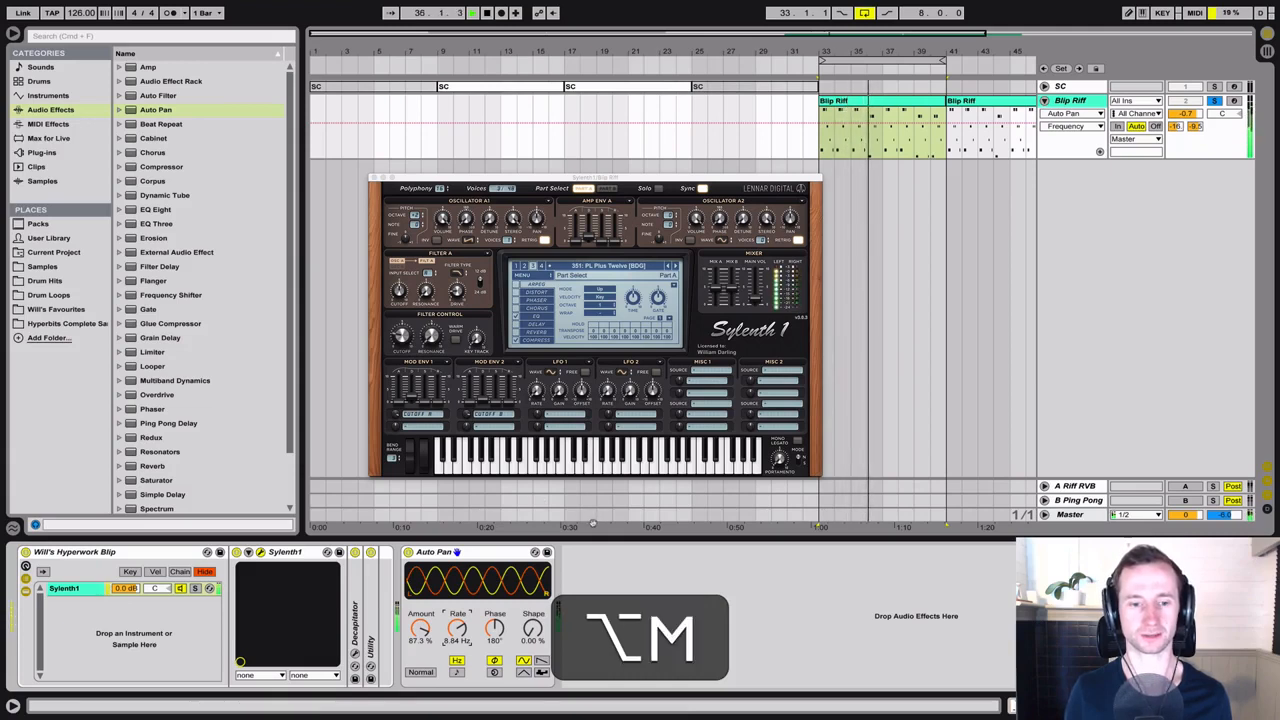
Stop playback and delete Auto Pan from the Blip Riff track.
{"action": "key", "text": "alt+space"}
{"action": "left_click", "coordinate": [477, 555]}
{"action": "key", "text": "Delete"}
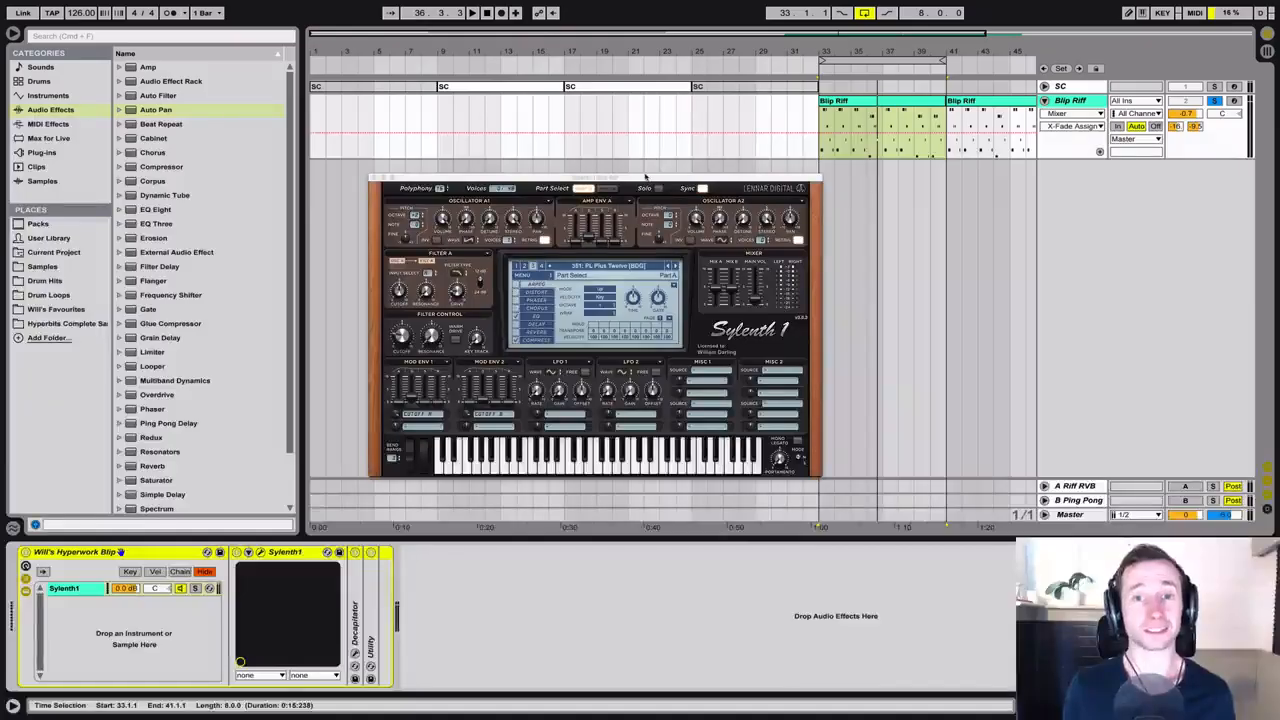
Turn on the A Riff RVB return, audition the loop, and show the Blip Riff sends in Session View with the Sylenth1 window moved aside.
{"action": "left_click", "coordinate": [1187, 486]}
{"action": "key", "text": "space"}
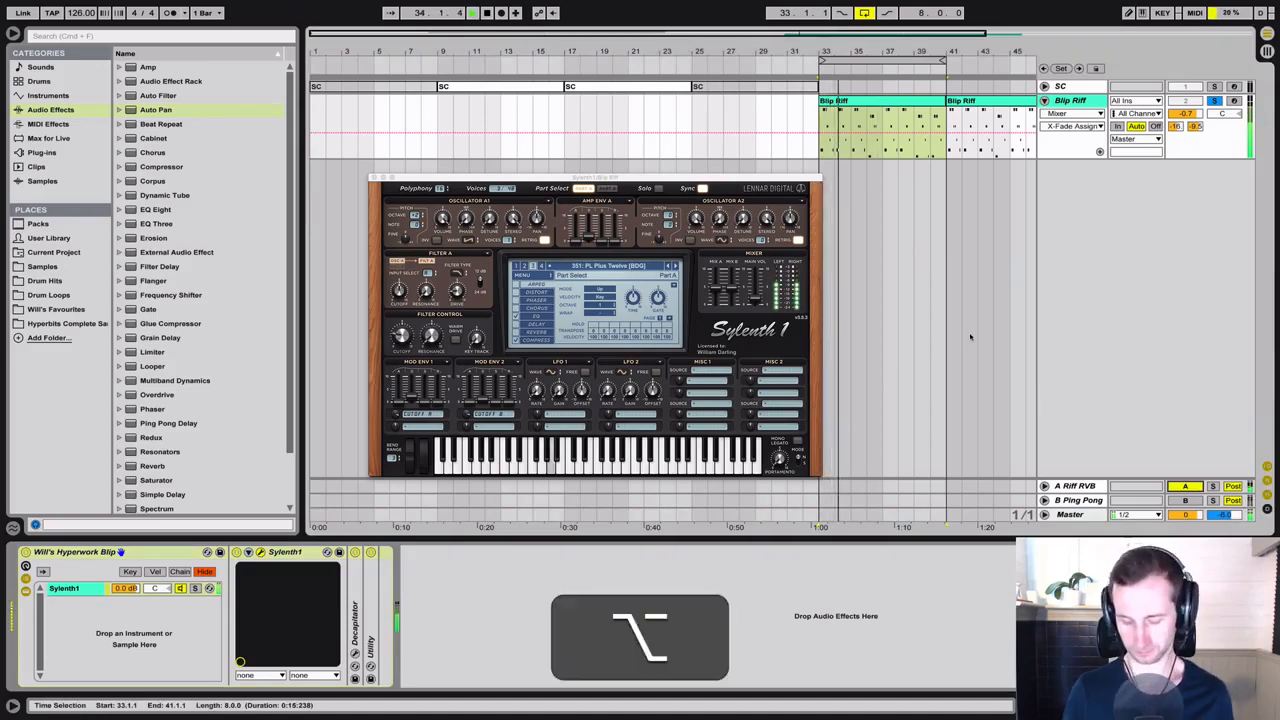
{"action": "key", "text": "alt+m"}
{"action": "key", "text": "Tab"}
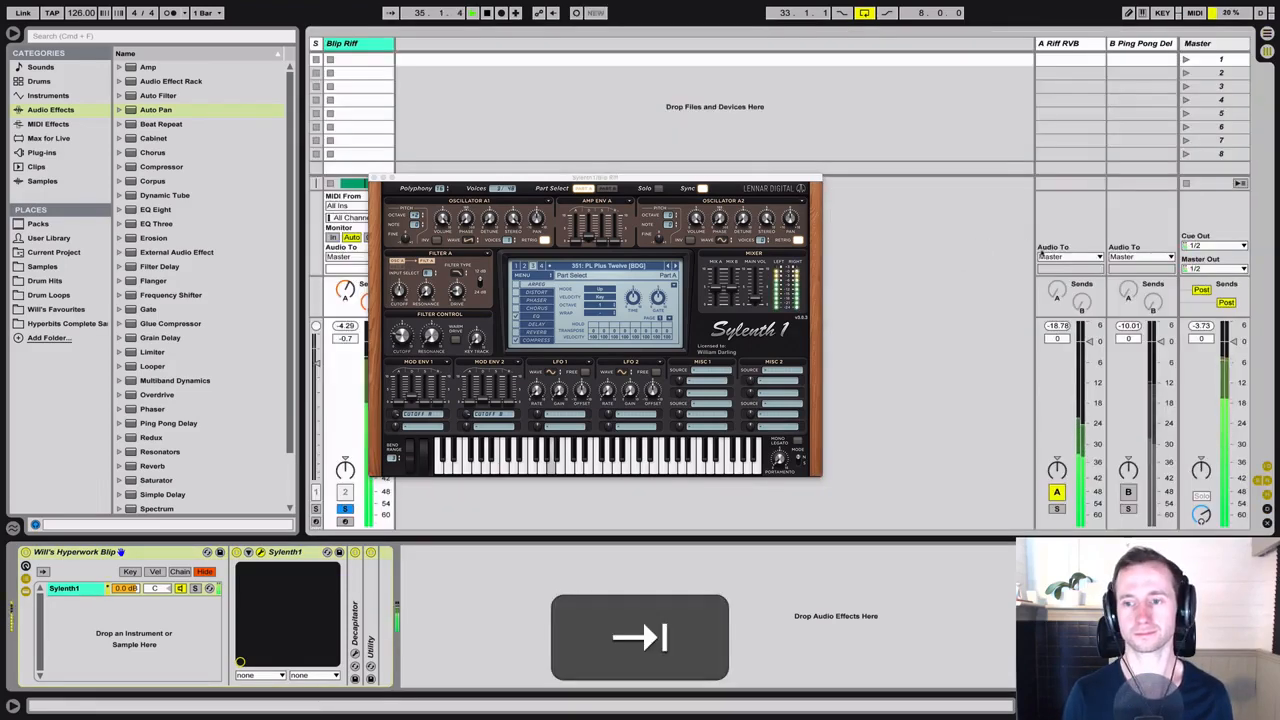
{"action": "left_click_drag", "start_coordinate": [424, 178], "coordinate": [561, 181]}
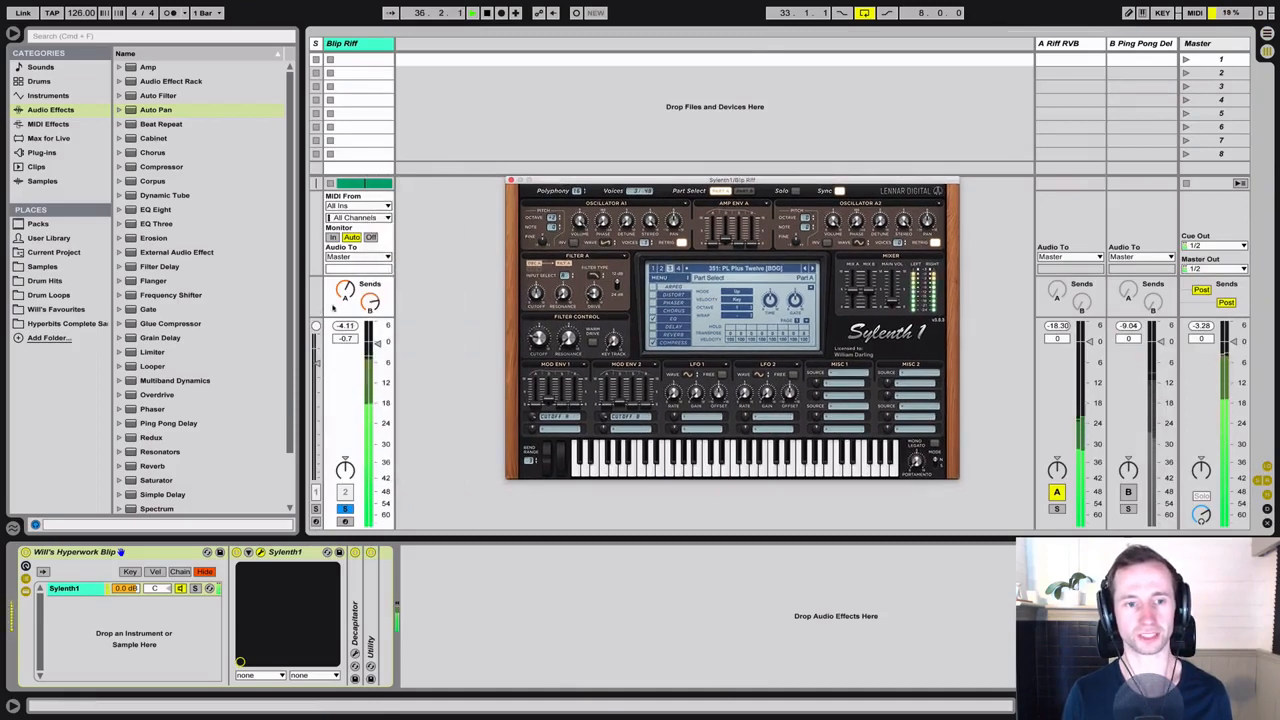
{"action": "key", "text": "space"}
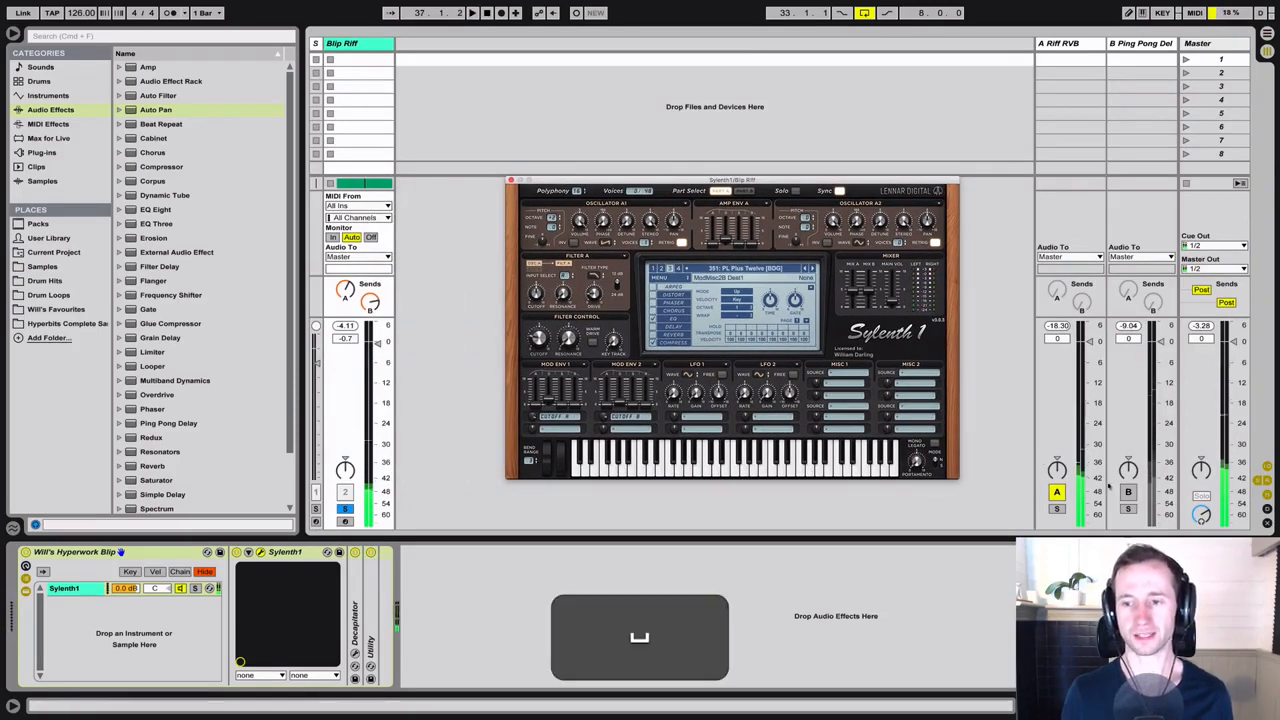
Audition the loop with the B Ping Pong Delay return alone, and with the A Riff RVB return added.
{"action": "left_click", "coordinate": [1128, 492]}
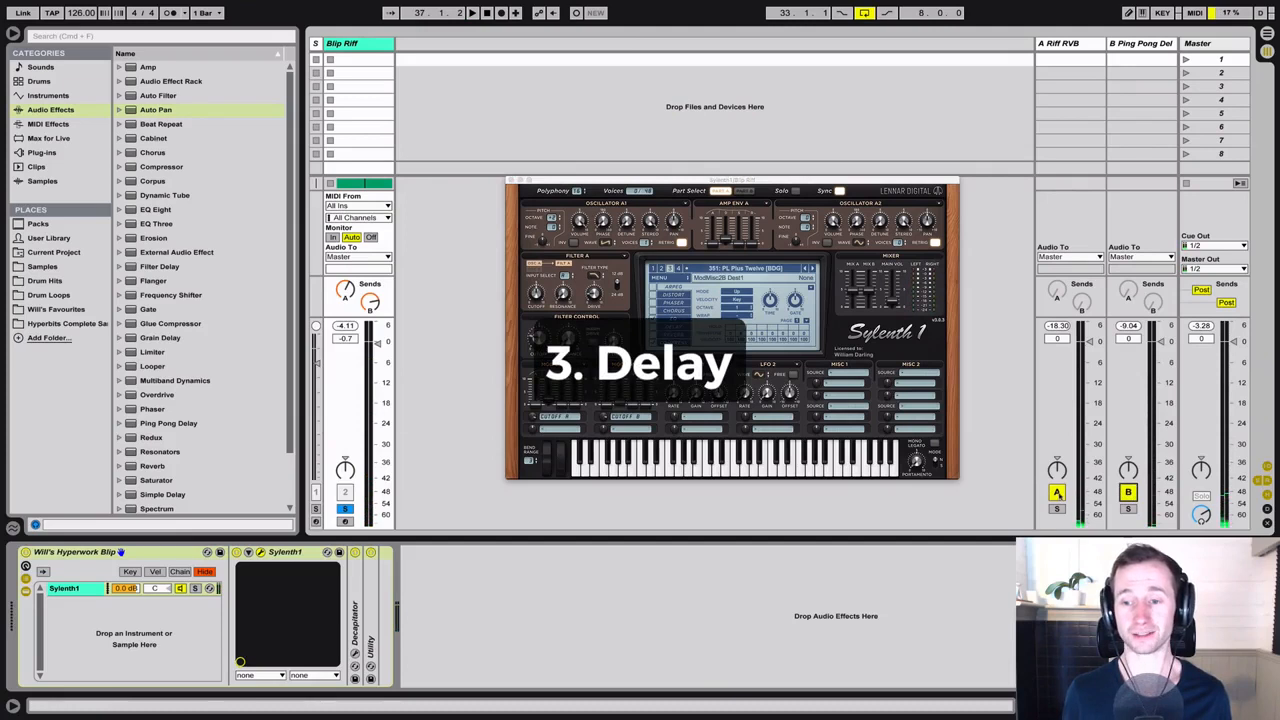
{"action": "left_click", "coordinate": [1145, 45]}
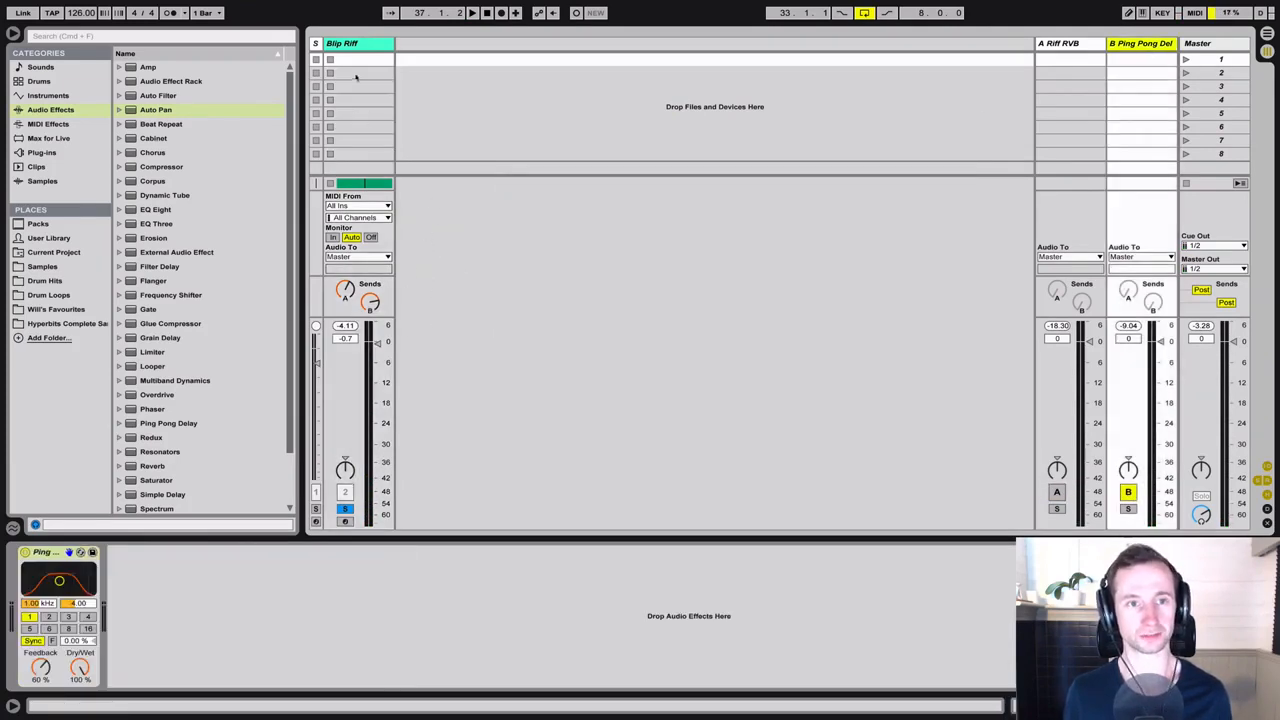
{"action": "key", "text": "space"}
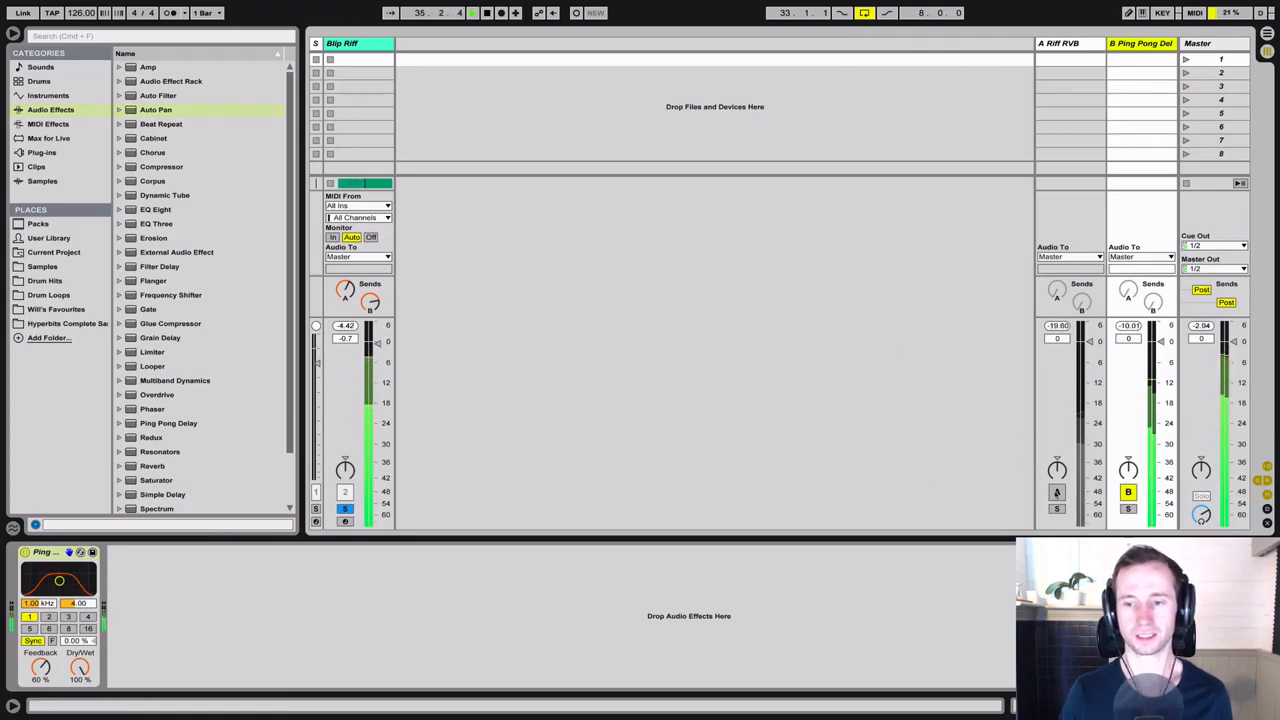
{"action": "left_click", "coordinate": [1056, 491]}
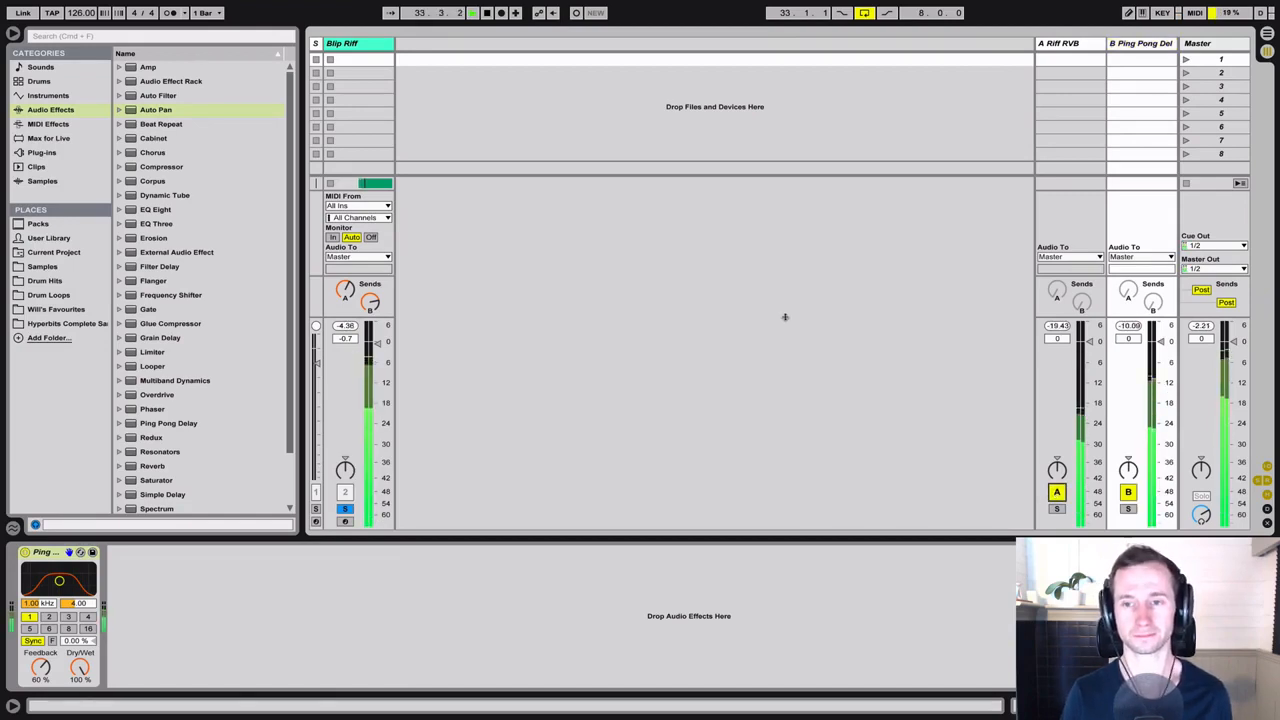
Return to Arrangement View and turn off the A Riff RVB and B Ping Pong Delay returns.
{"action": "key", "text": "Tab"}
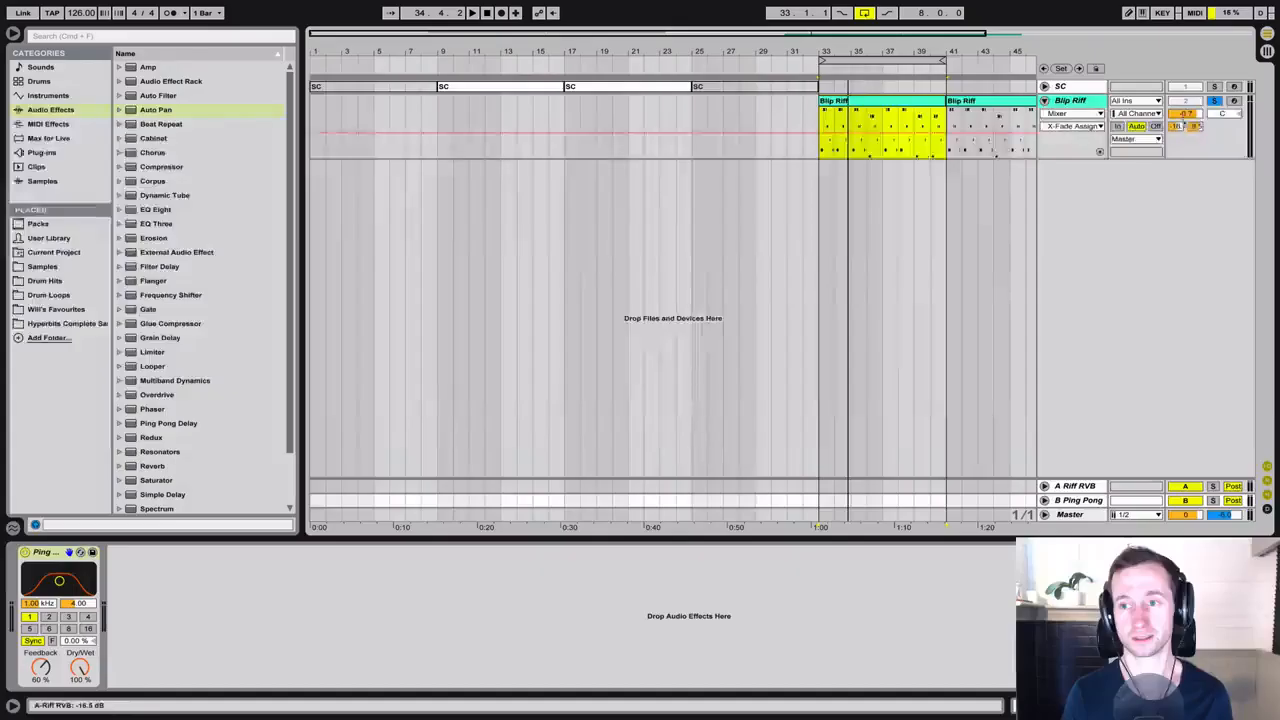
{"action": "key", "text": "Tab"}
{"action": "key", "text": "Tab"}
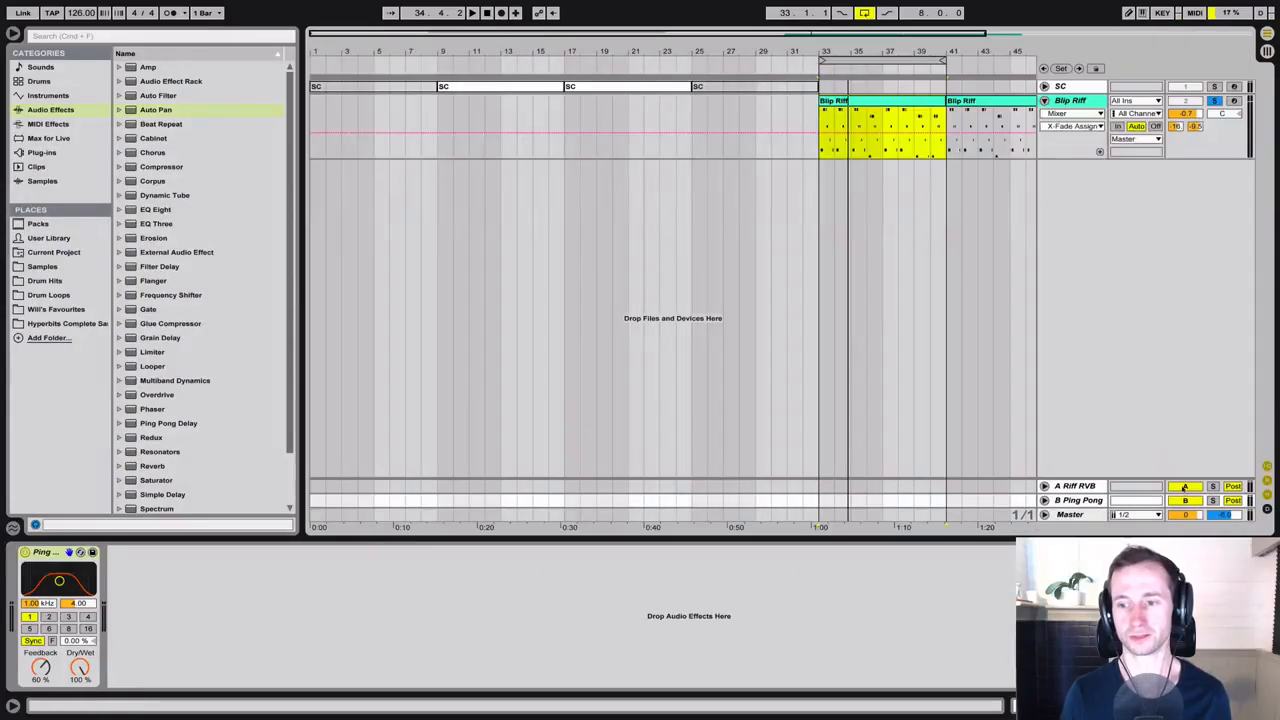
{"action": "left_click", "coordinate": [1184, 487]}
{"action": "left_click", "coordinate": [1185, 500]}
Reduce the height of the clip editor, close the Sylenth1 window and show the Blip Riff track's device chain.
{"action": "key", "text": "shift+Tab"}
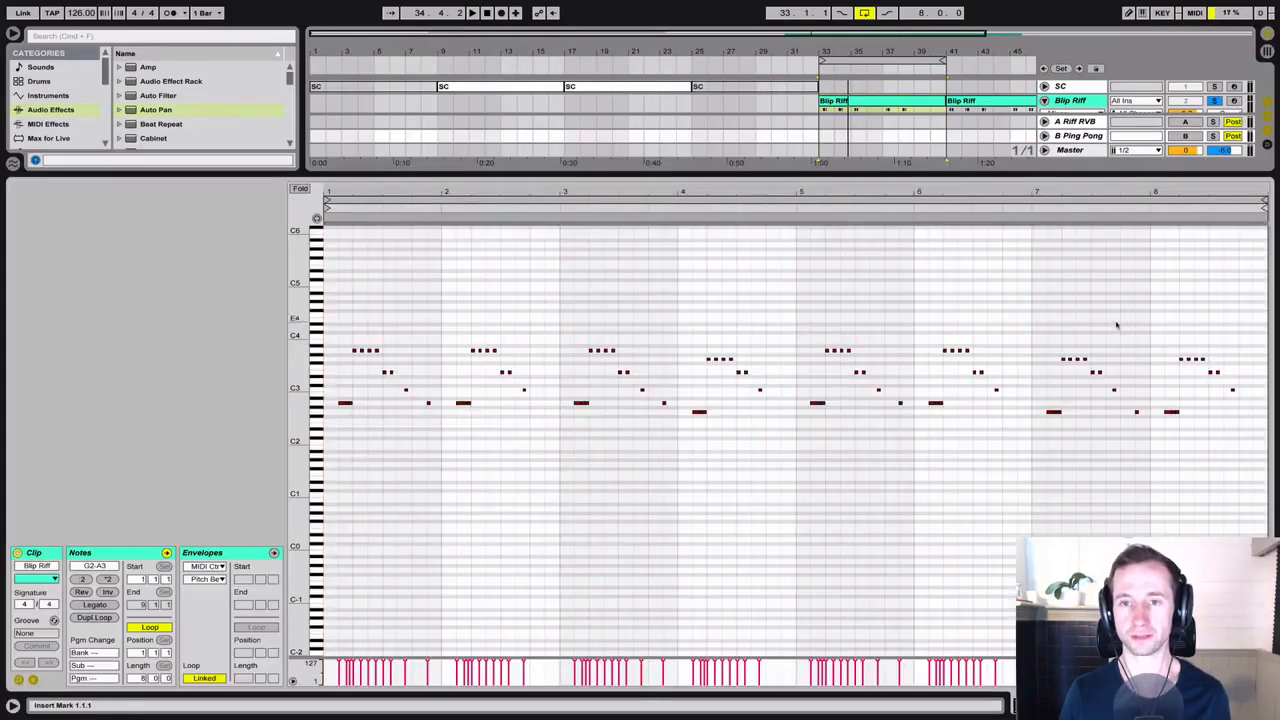
{"action": "key", "text": "Tab"}
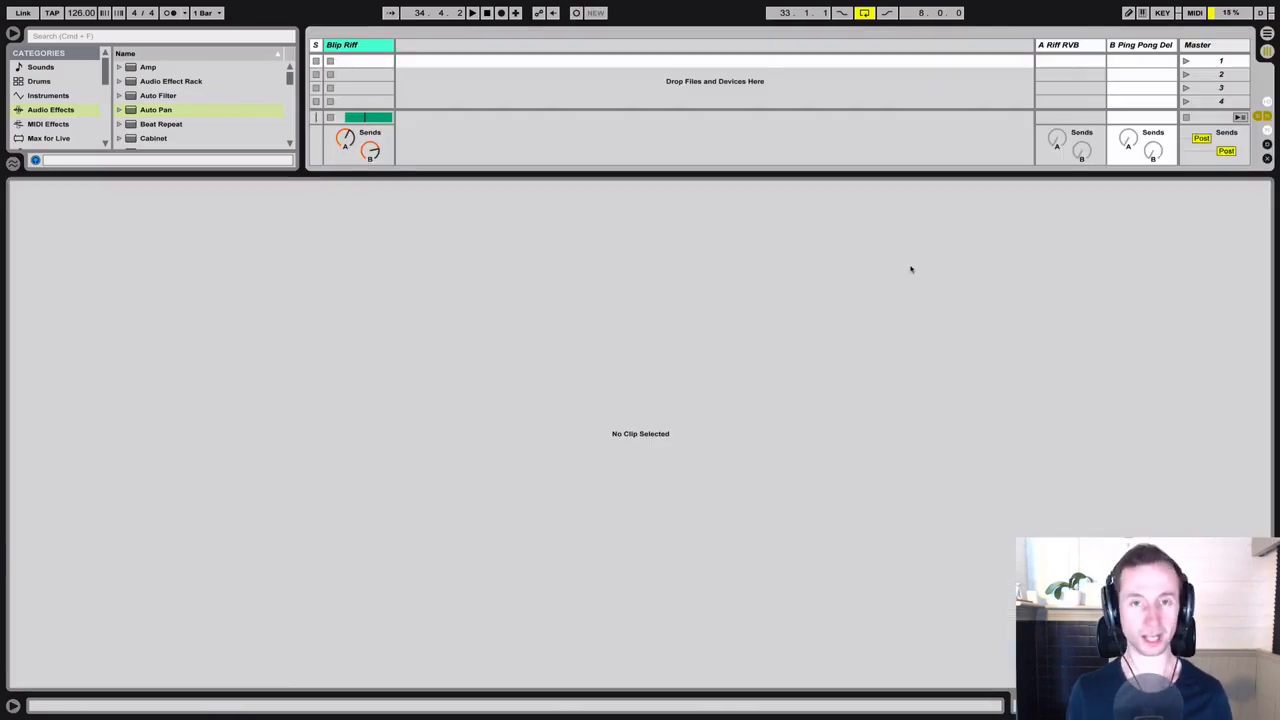
{"action": "key", "text": "Tab"}
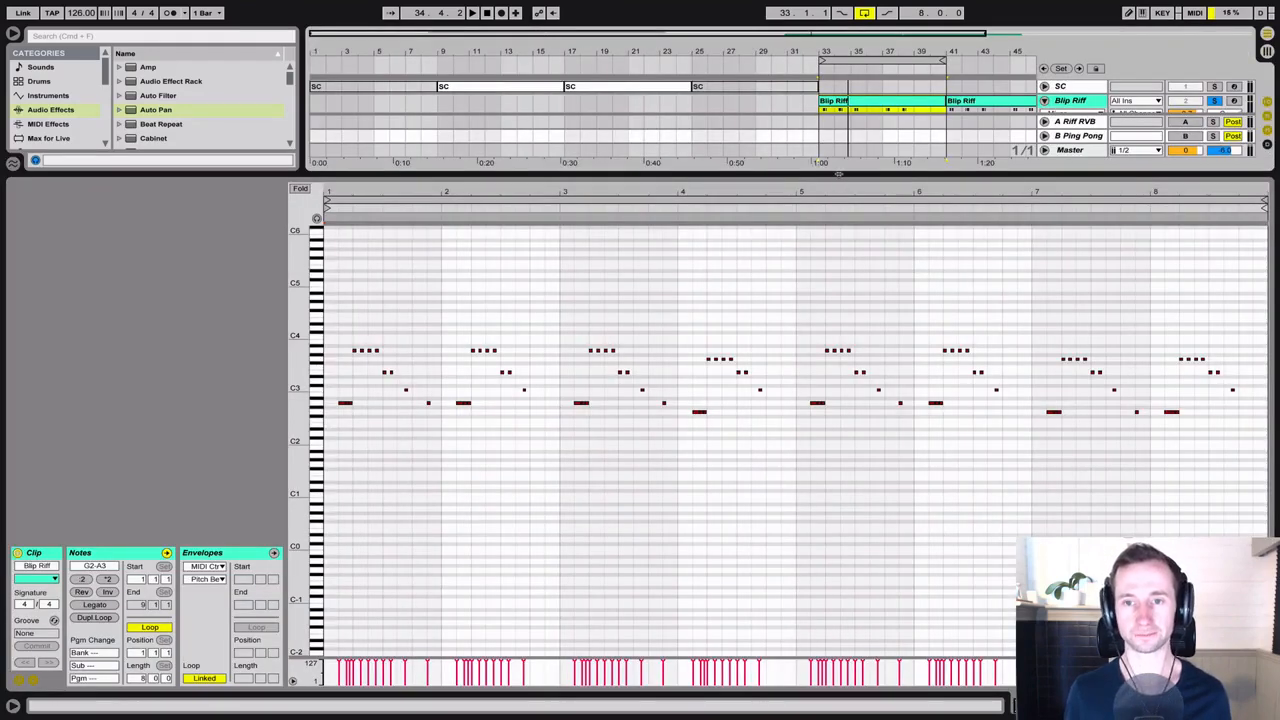
{"action": "left_click_drag", "start_coordinate": [839, 173], "coordinate": [839, 468]}
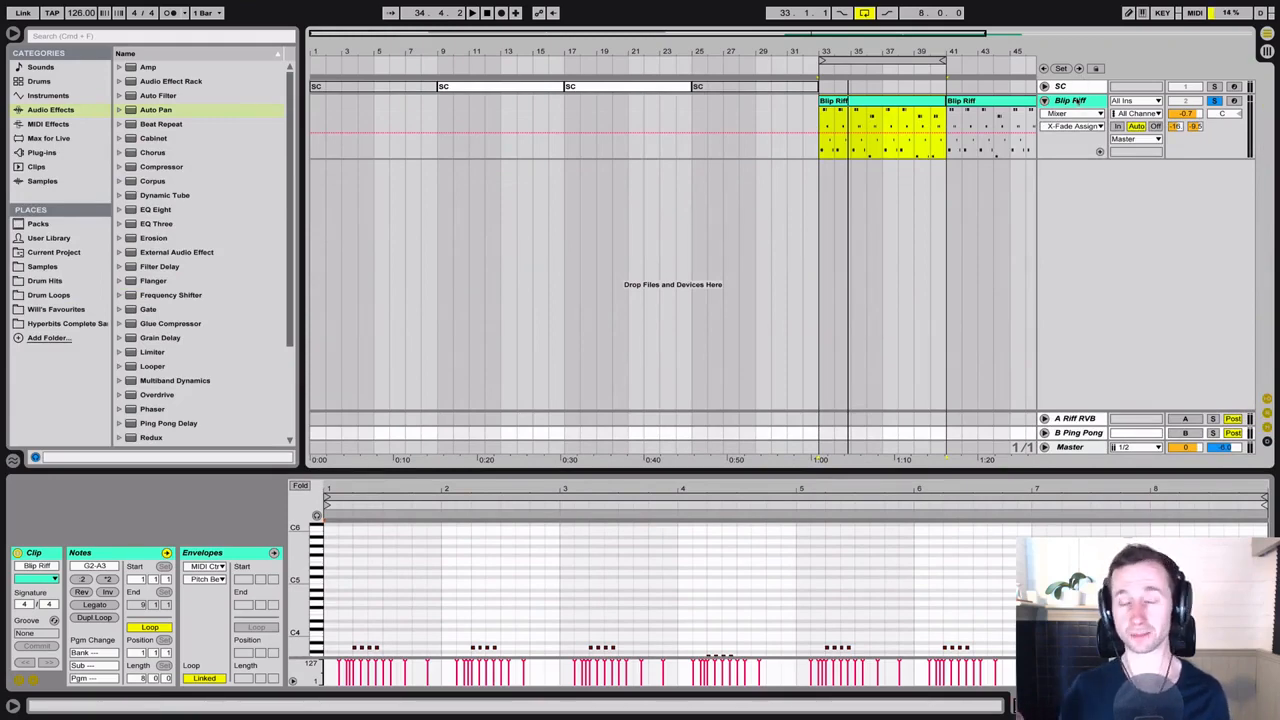
{"action": "left_click", "coordinate": [1089, 112]}
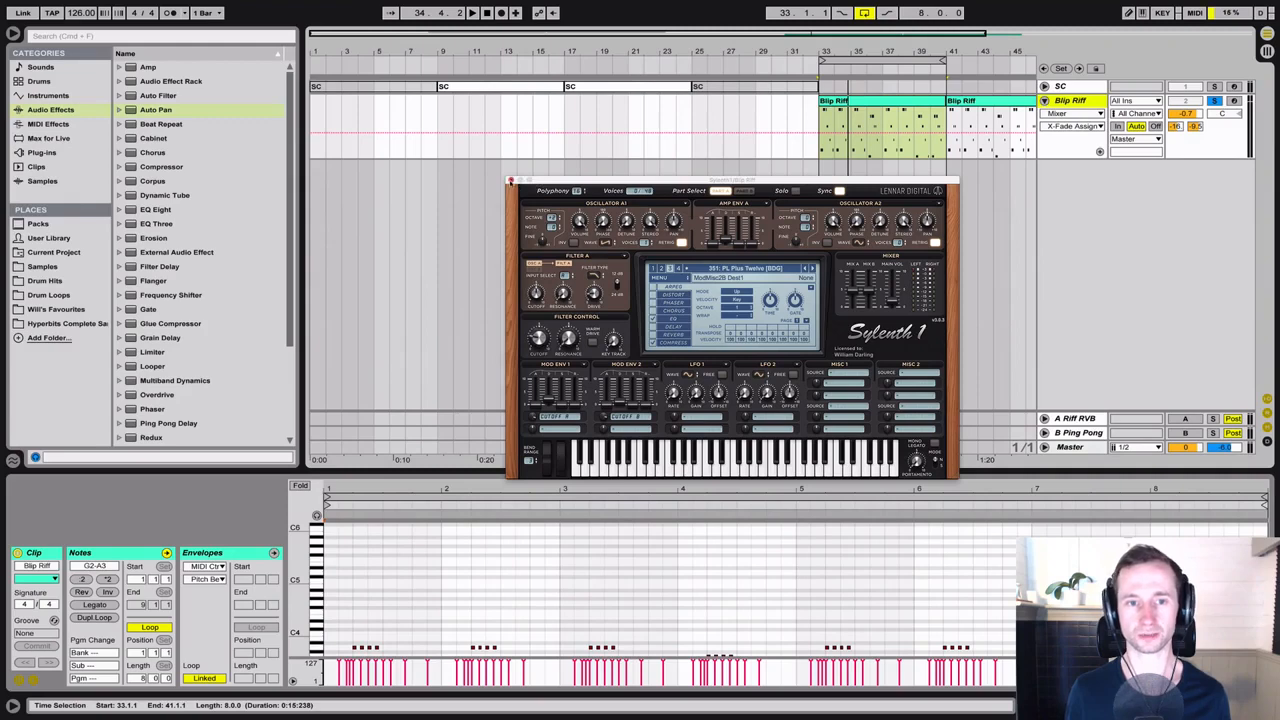
{"action": "left_click", "coordinate": [510, 181]}
{"action": "key", "text": "shift+Tab"}
Add a Simple Delay audio effect to the end of the Blip Riff track's device chain.
{"action": "scroll", "coordinate": [172, 345], "scroll_direction": "down", "scroll_amount": 3}
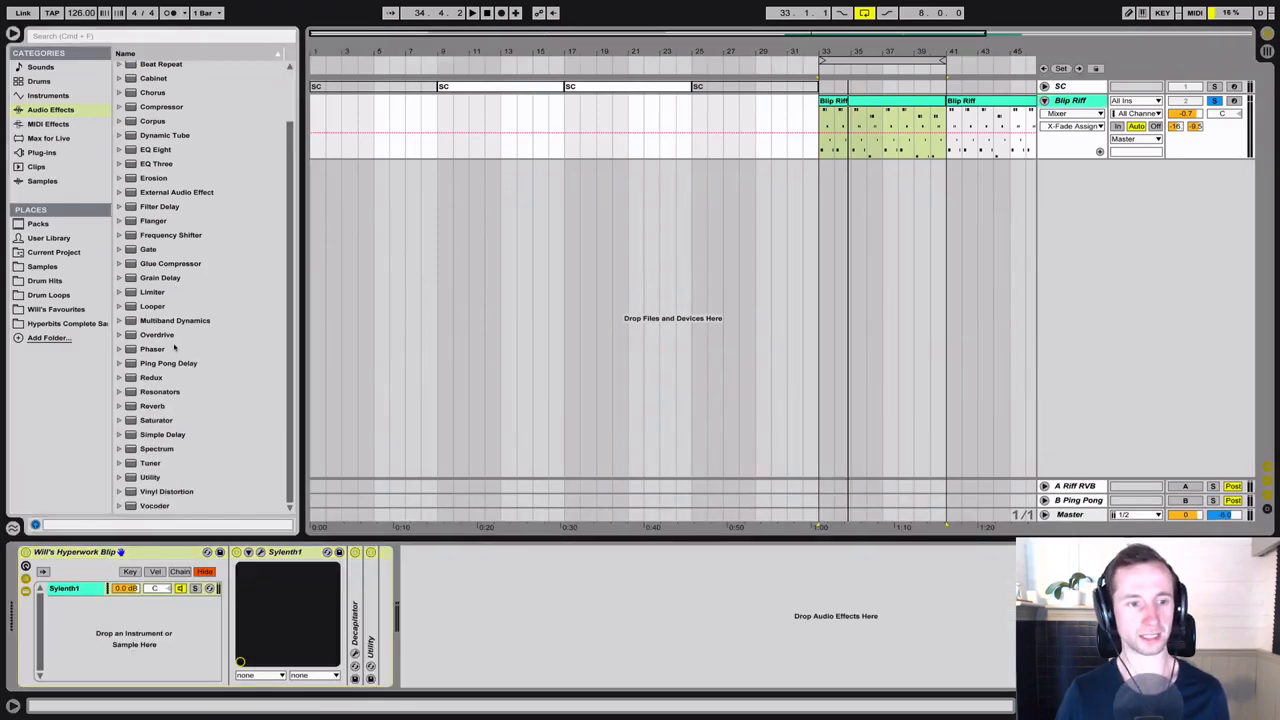
{"action": "left_click", "coordinate": [147, 449]}
{"action": "left_click", "coordinate": [153, 436]}
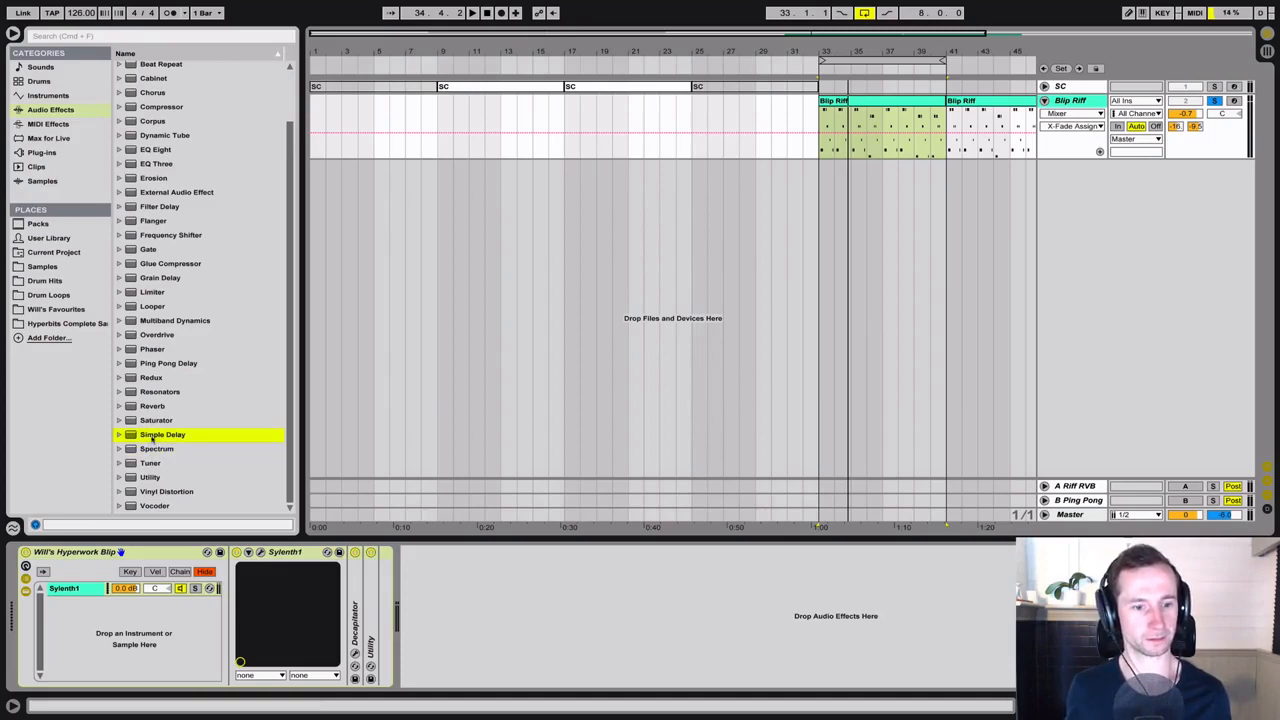
{"action": "left_click_drag", "start_coordinate": [153, 437], "coordinate": [526, 606]}
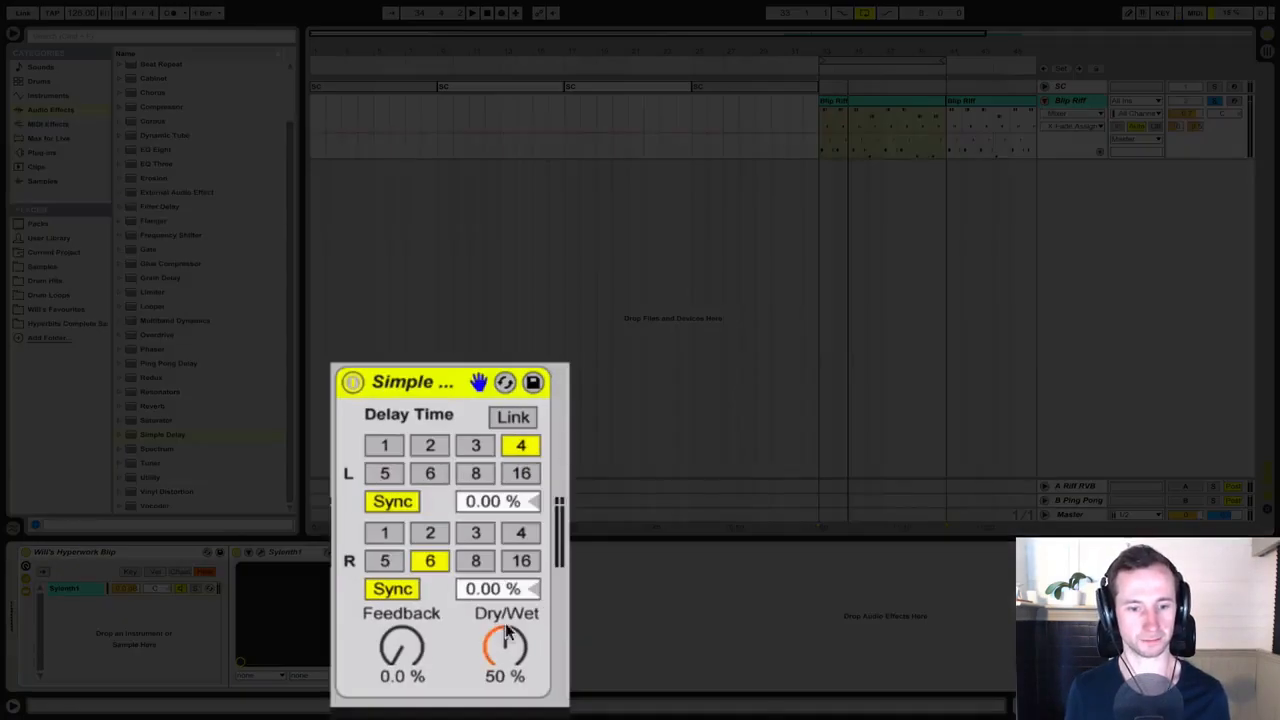
Switch both Simple Delay channels to Time mode, with 1.00 ms for the left and 12.7 ms for the right.
{"action": "left_click", "coordinate": [412, 503]}
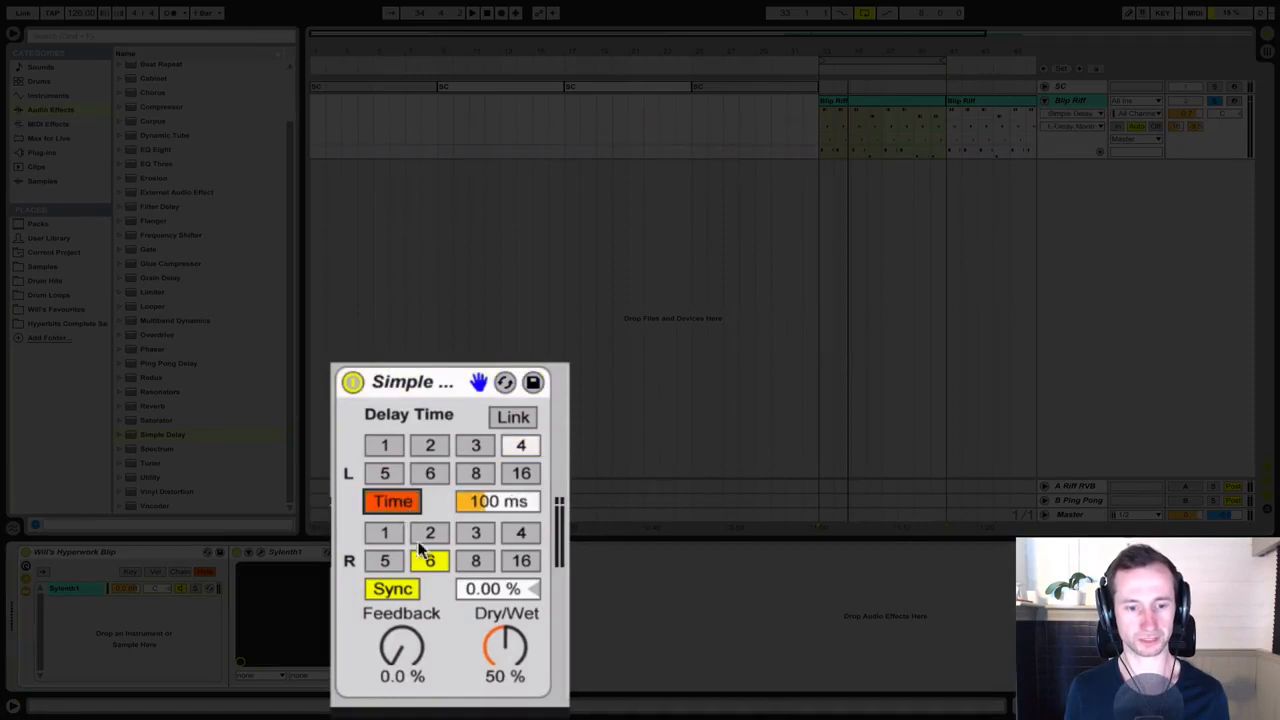
{"action": "left_click", "coordinate": [391, 589]}
{"action": "left_click_drag", "start_coordinate": [514, 503], "coordinate": [491, 665]}
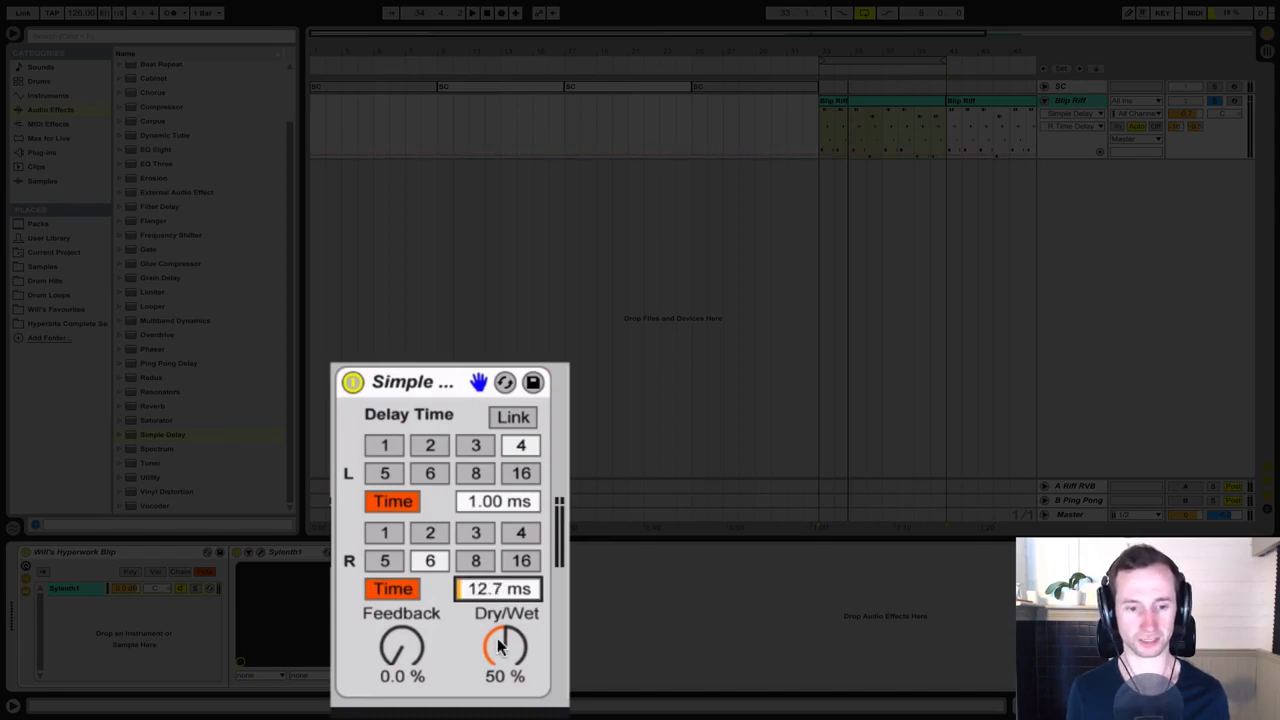
Play the loop and set Simple Delay's Dry/Wet to 100% and its right delay time to 9.18 ms.
{"action": "key", "text": "space"}
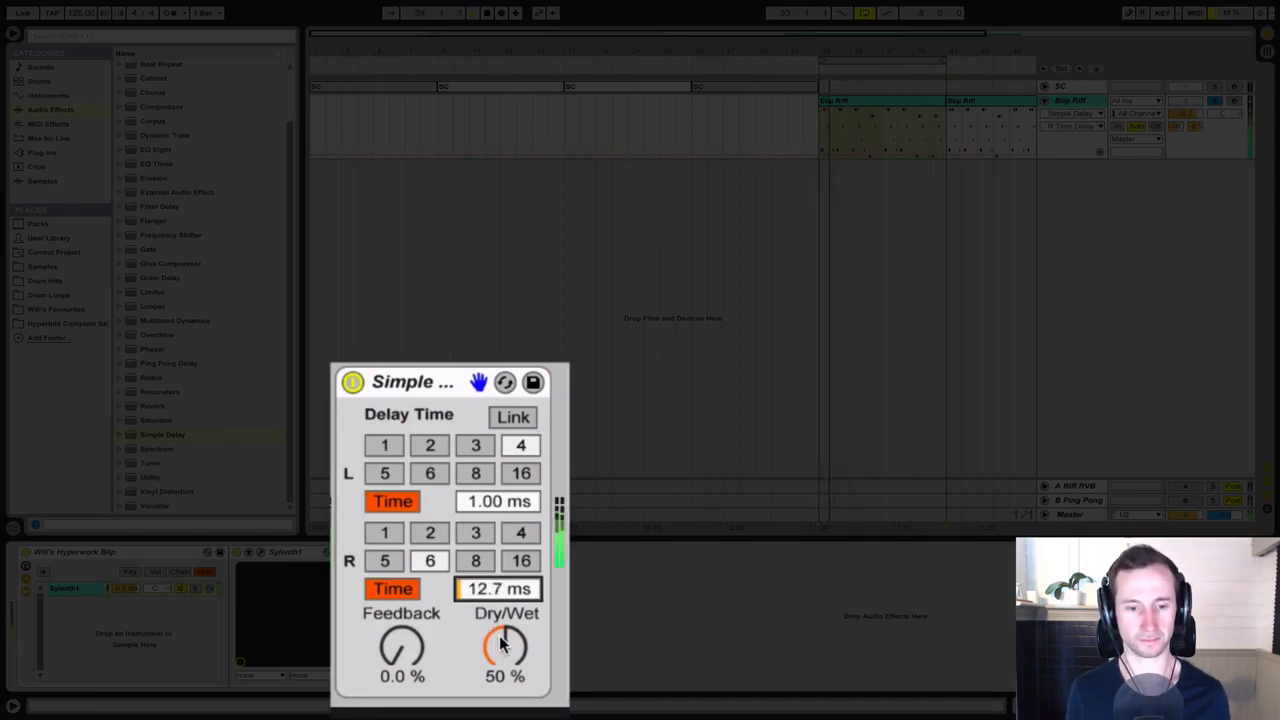
{"action": "mouse_move", "coordinate": [503, 645]}
{"action": "left_mouse_down"}
{"action": "mouse_move", "coordinate": [503, 700]}
{"action": "mouse_move", "coordinate": [505, 645]}
{"action": "left_mouse_up"}
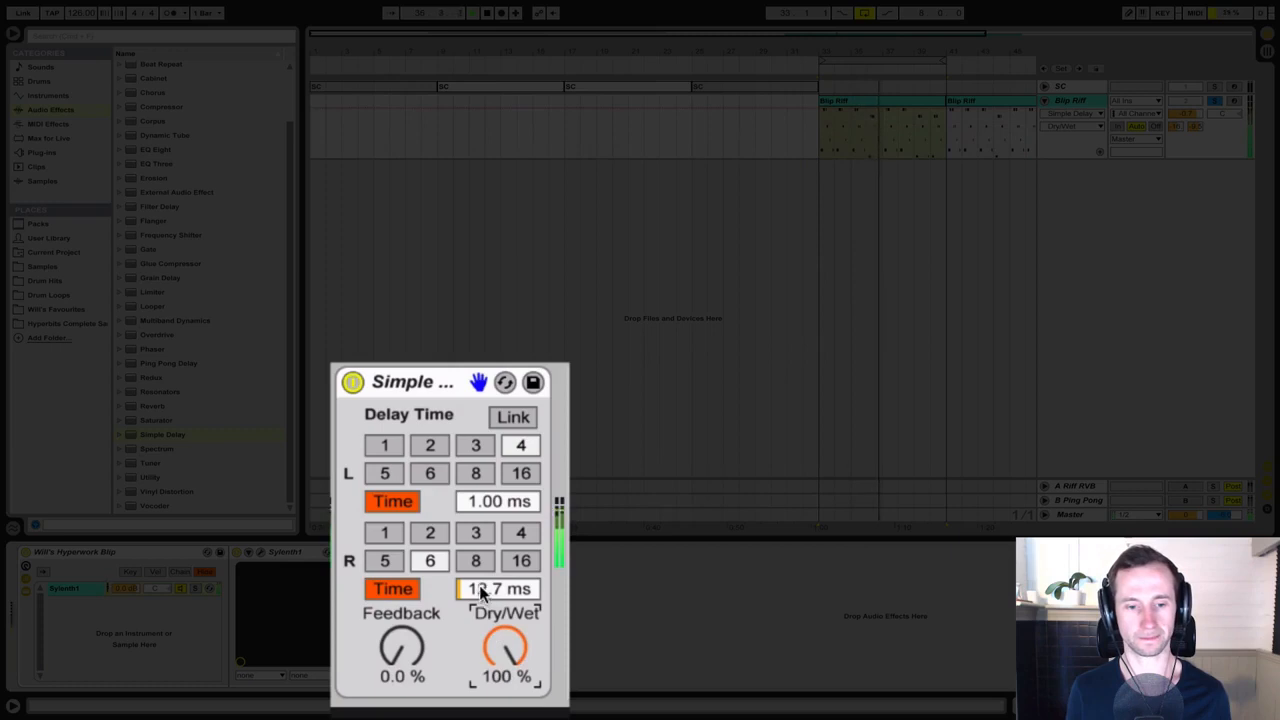
{"action": "left_click", "coordinate": [481, 592]}
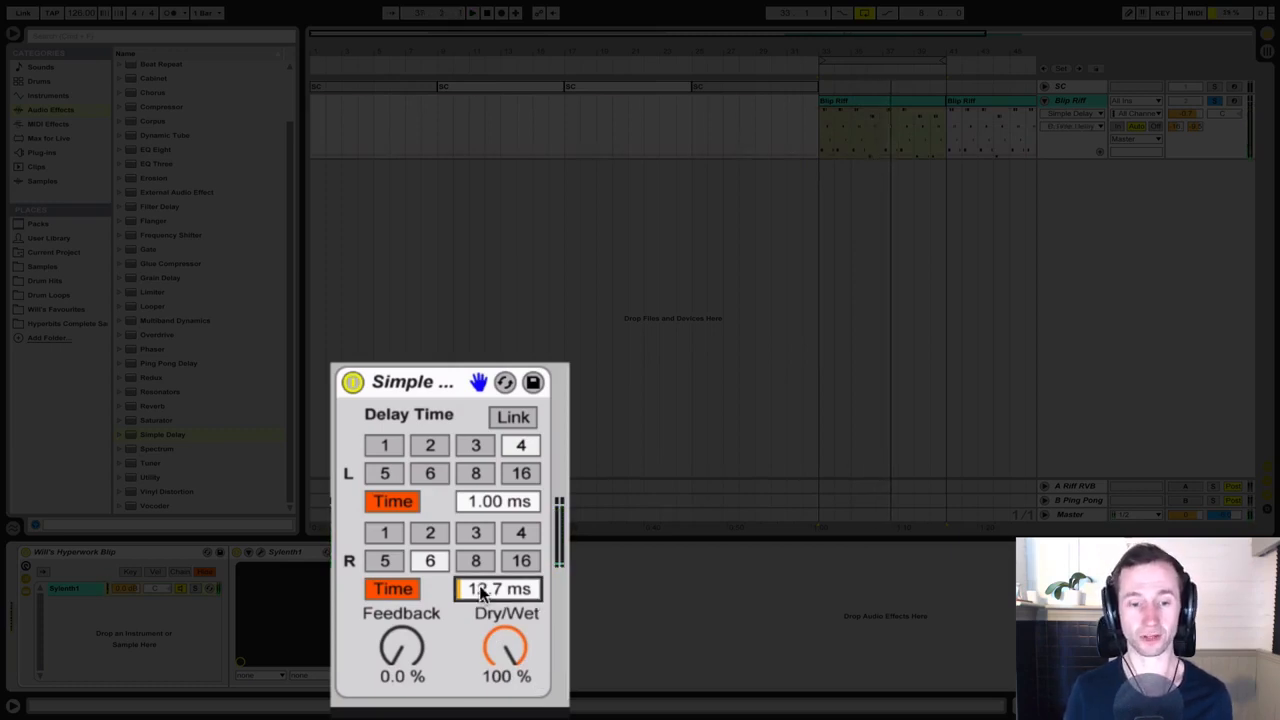
{"action": "mouse_move", "coordinate": [481, 592]}
{"action": "left_mouse_down"}
{"action": "mouse_move", "coordinate": [481, 548]}
{"action": "mouse_move", "coordinate": [481, 593]}
{"action": "left_mouse_up"}
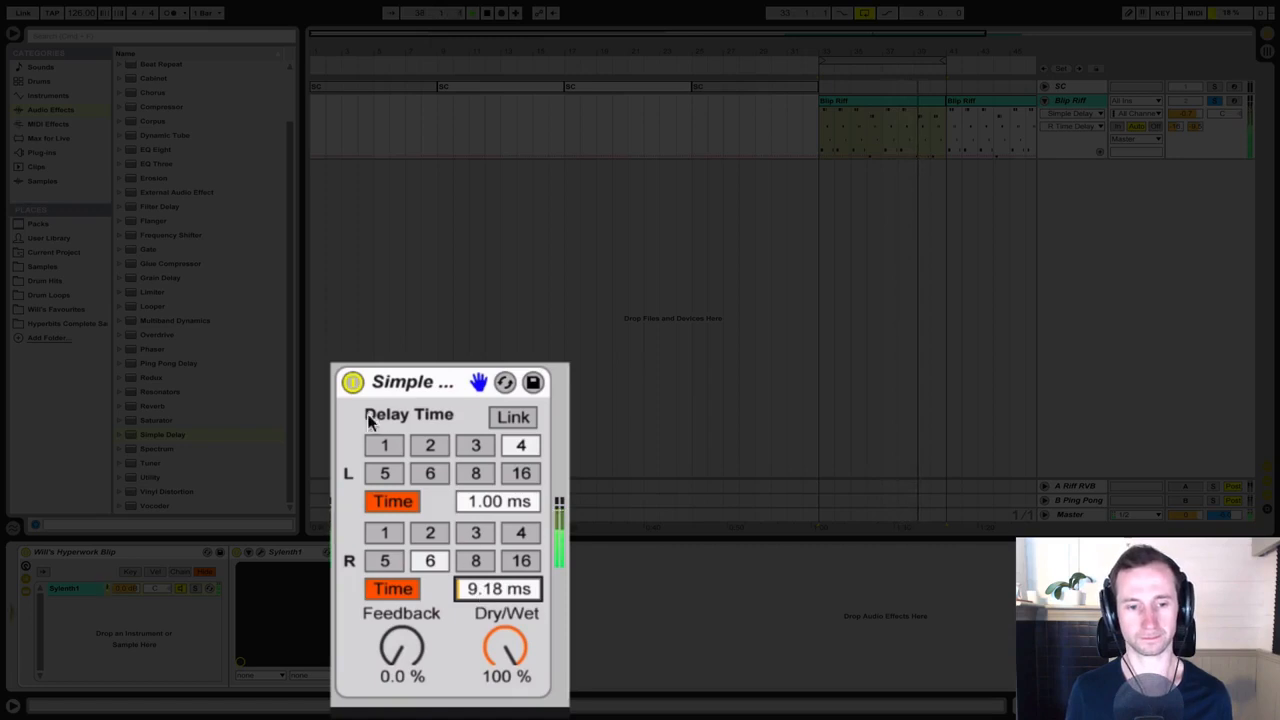
Compare the riff with Simple Delay bypassed and active, leave the delay switched off, and open the Sylenth1 interface.
{"action": "left_click", "coordinate": [353, 382]}
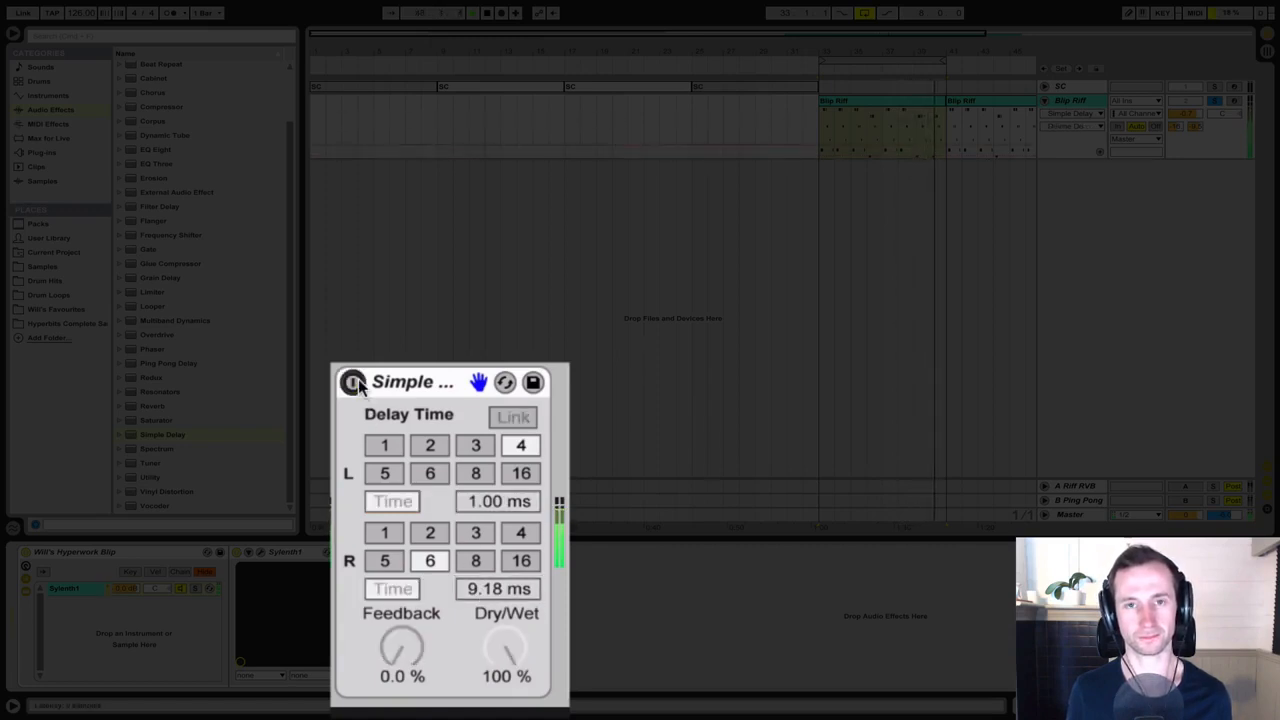
{"action": "left_click", "coordinate": [353, 382]}
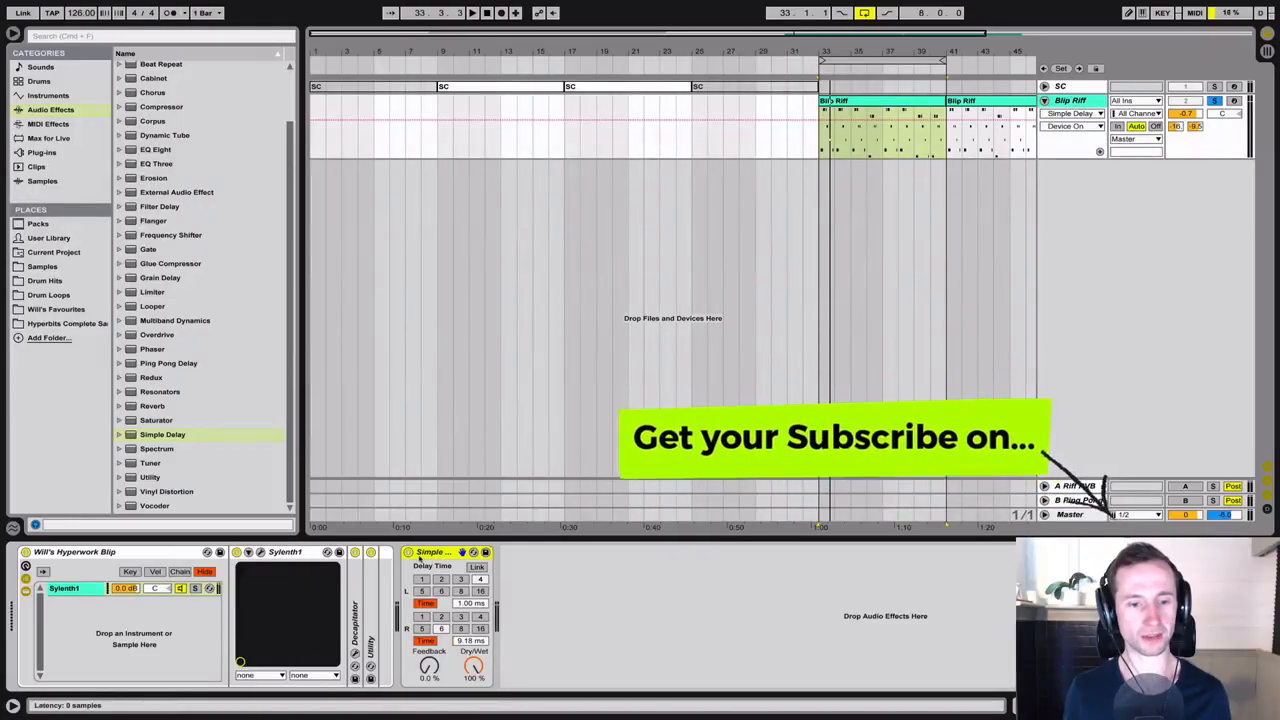
{"action": "left_click", "coordinate": [408, 552]}
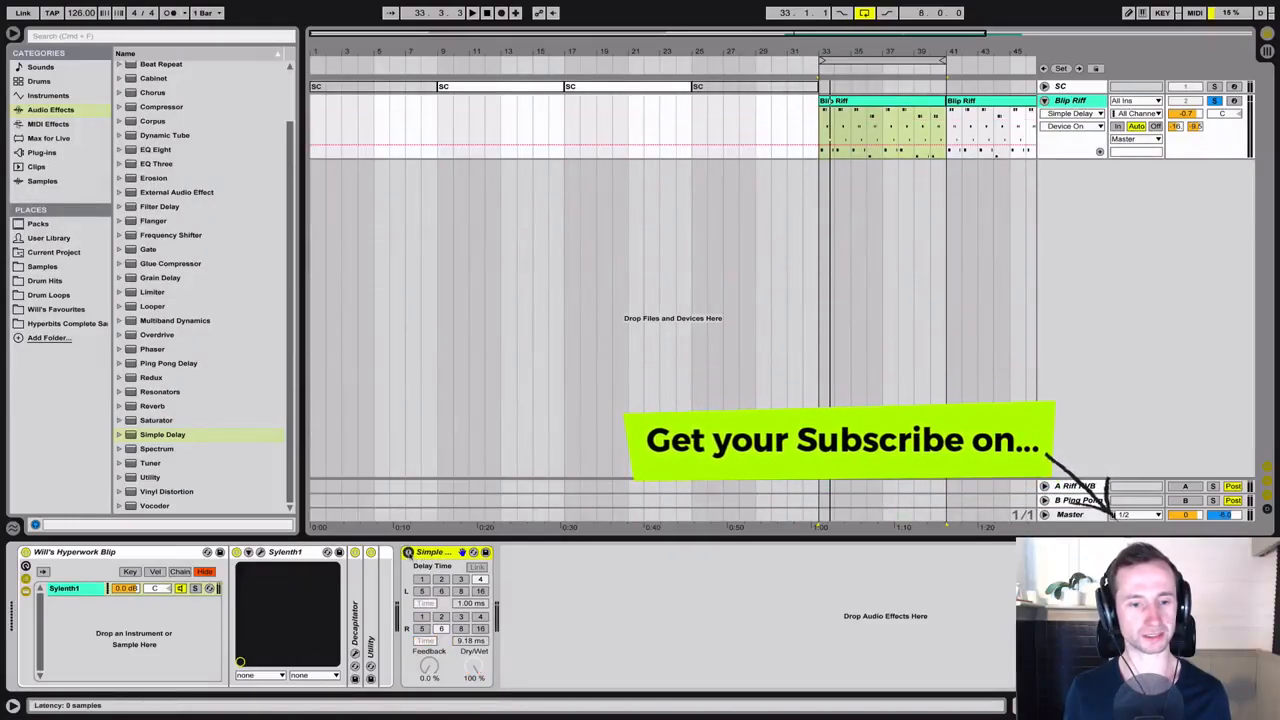
{"action": "left_click", "coordinate": [261, 553]}
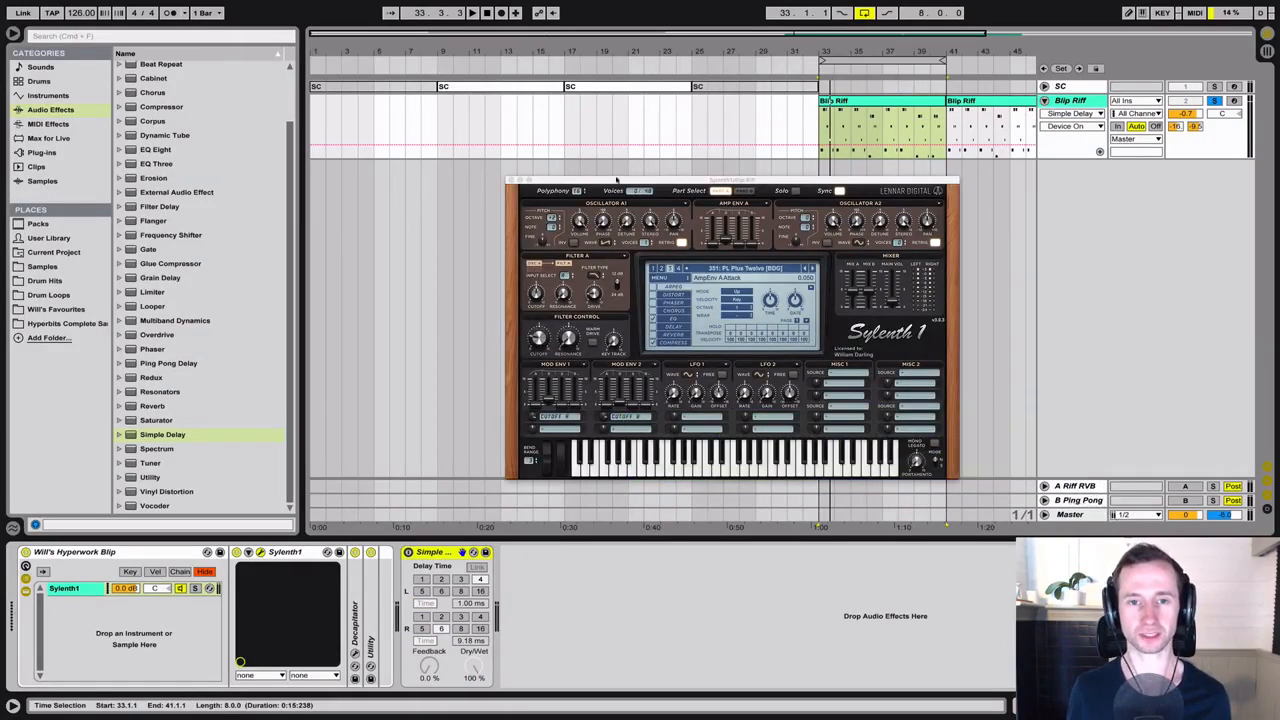
Reposition the Sylenth1 window and inspect the oscillator settings of Part A and Part B.
{"action": "left_click_drag", "start_coordinate": [621, 183], "coordinate": [543, 183]}
{"action": "key", "text": "space"}
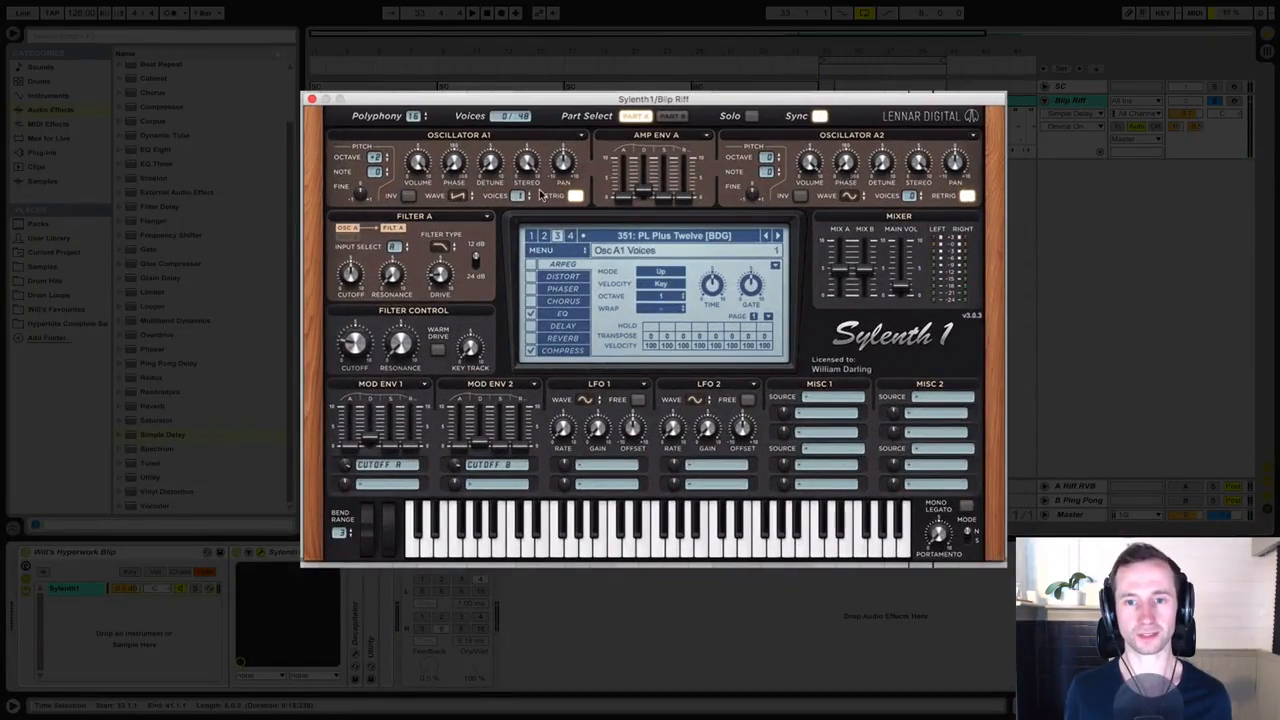
{"action": "left_click", "coordinate": [673, 116]}
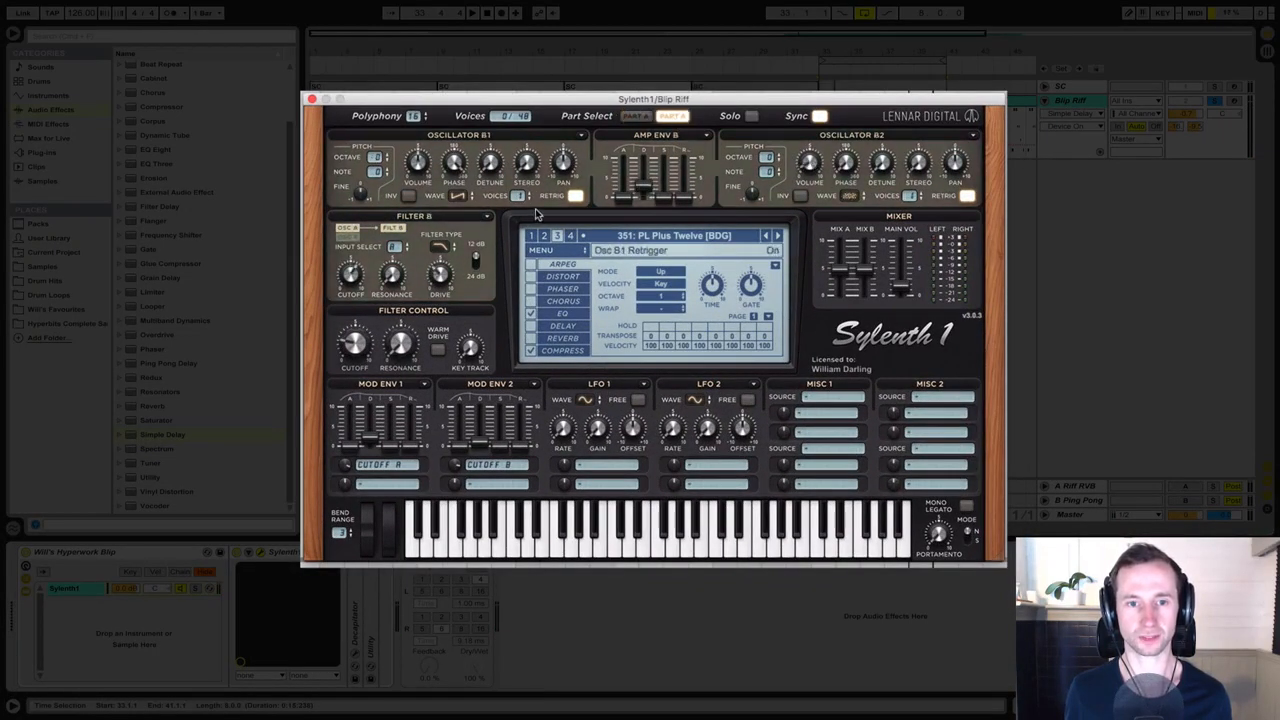
{"action": "left_click", "coordinate": [646, 119]}
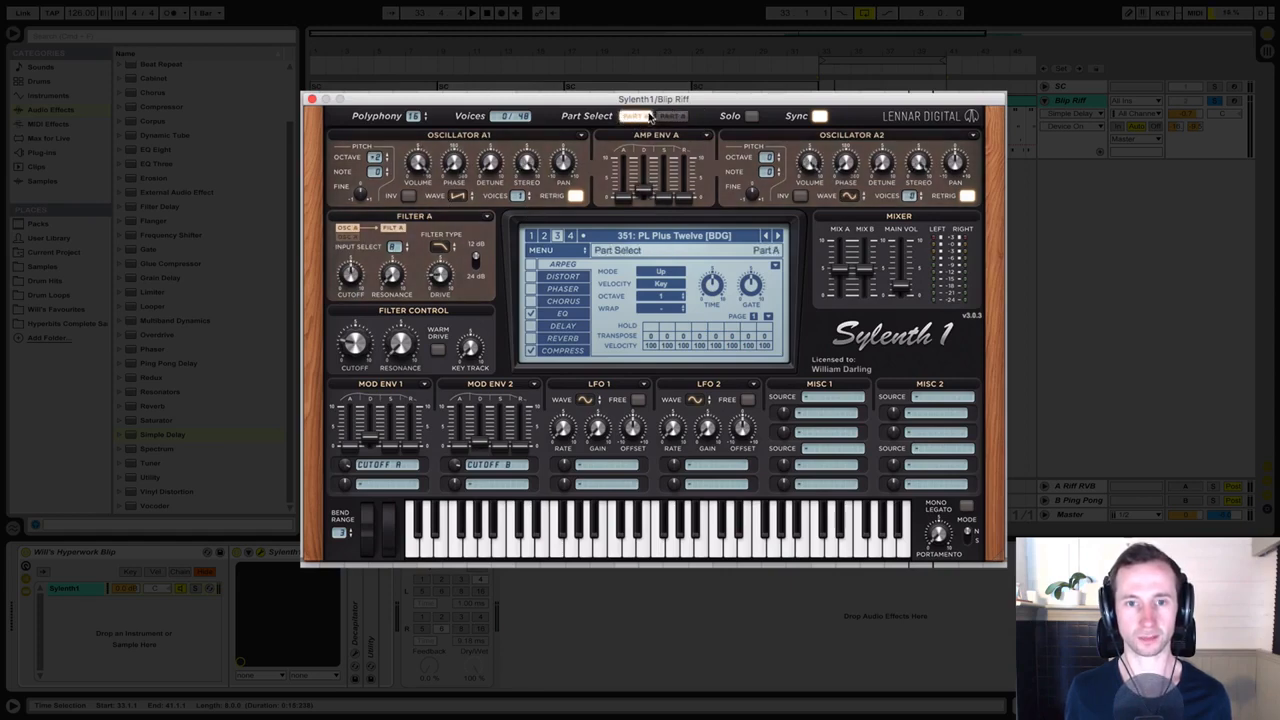
In Part B, try oscillator B1 with 0 voices and restore it to 1 voice while the riff plays.
{"action": "left_click", "coordinate": [670, 116]}
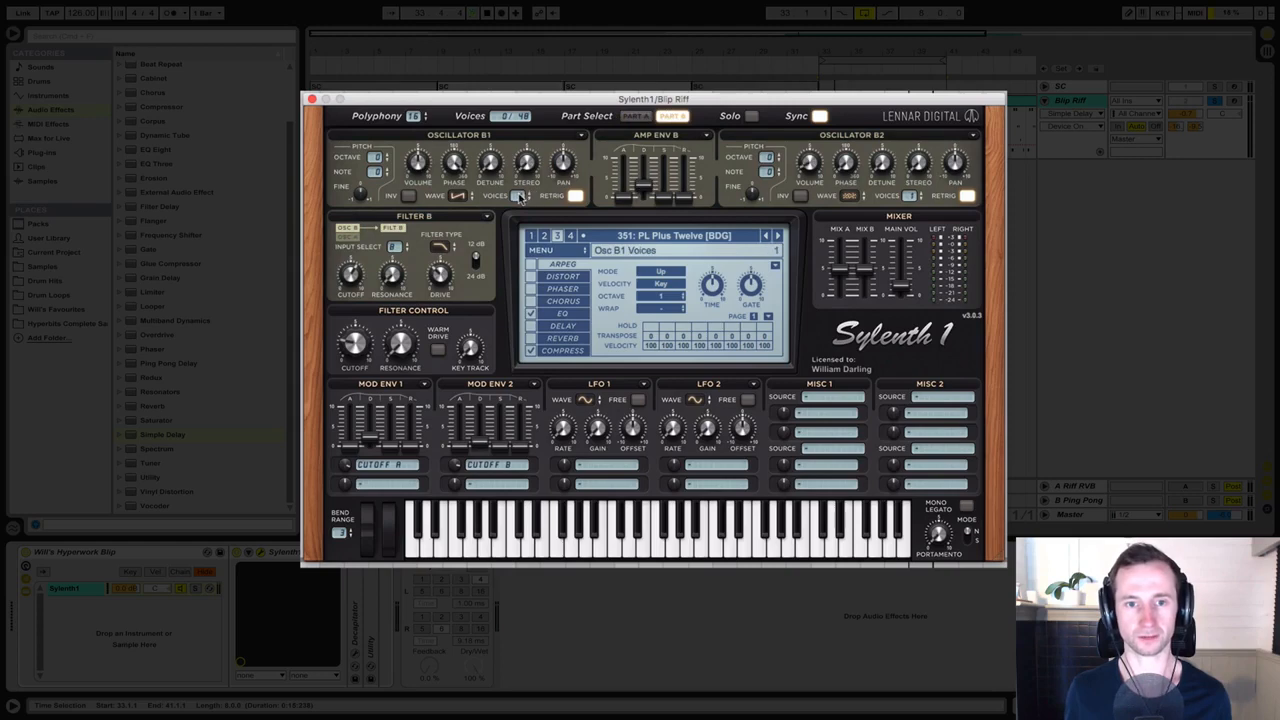
{"action": "left_click_drag", "start_coordinate": [519, 196], "coordinate": [519, 202]}
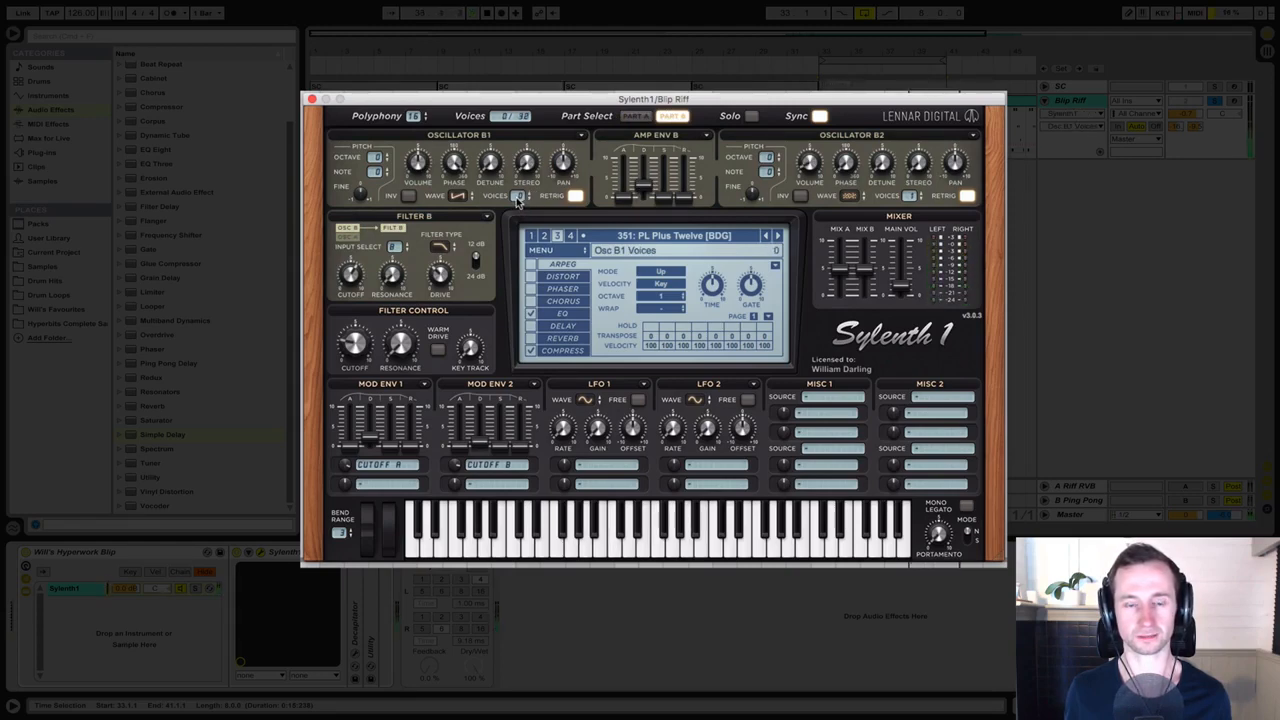
{"action": "left_click_drag", "start_coordinate": [519, 203], "coordinate": [519, 194]}
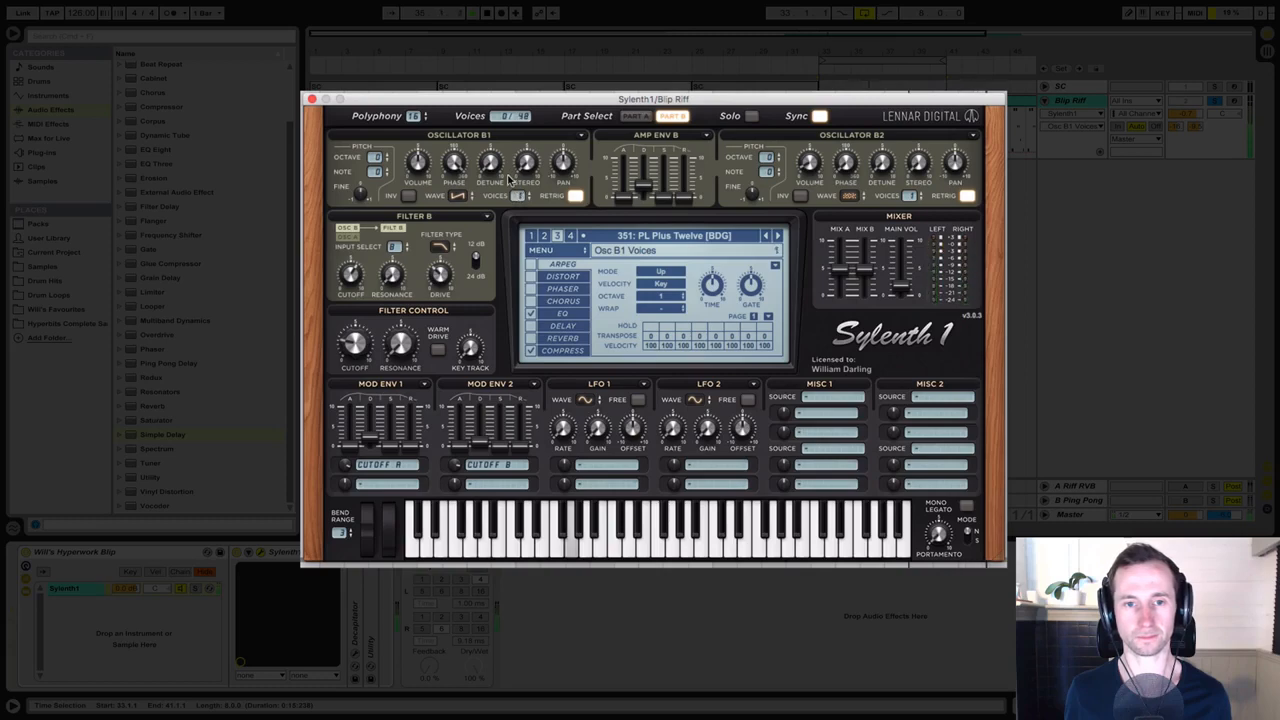
Alternate between Part A and Part B to compare the pan controls of oscillators A1 and B1.
{"action": "left_click", "coordinate": [641, 117]}
{"action": "left_click", "coordinate": [672, 119]}
{"action": "left_click", "coordinate": [636, 117]}
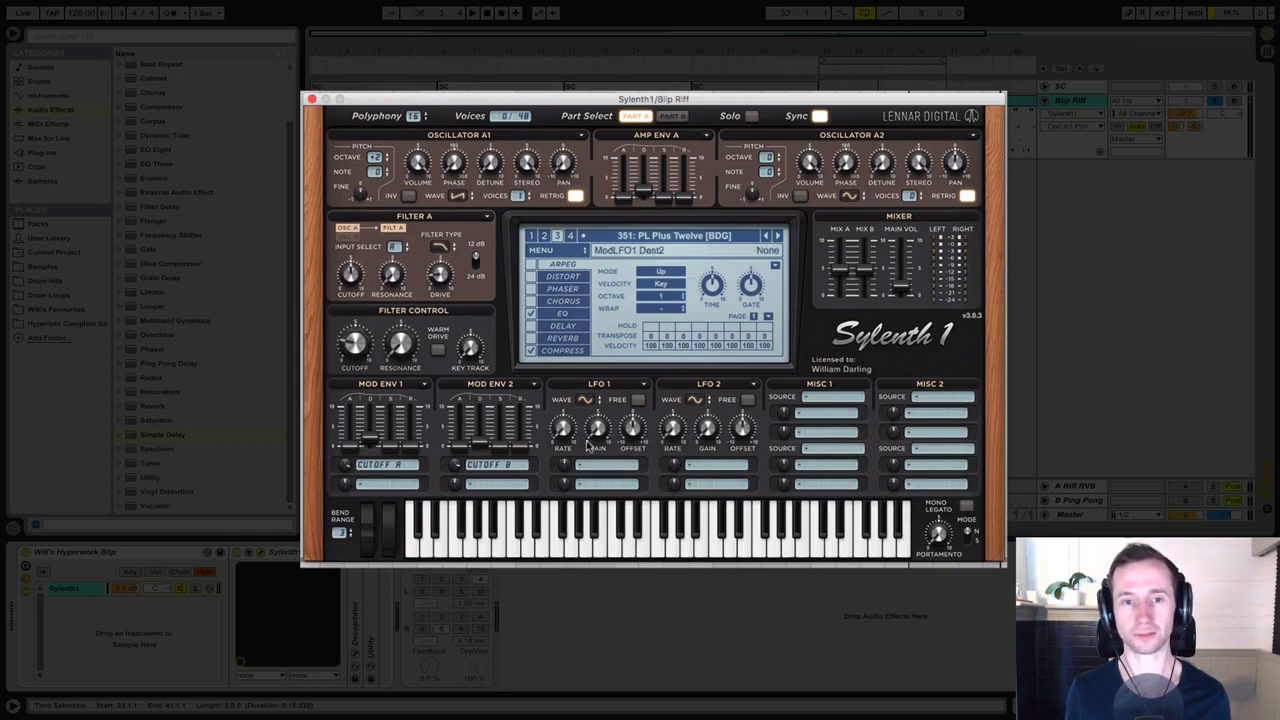
{"action": "left_click", "coordinate": [672, 117]}
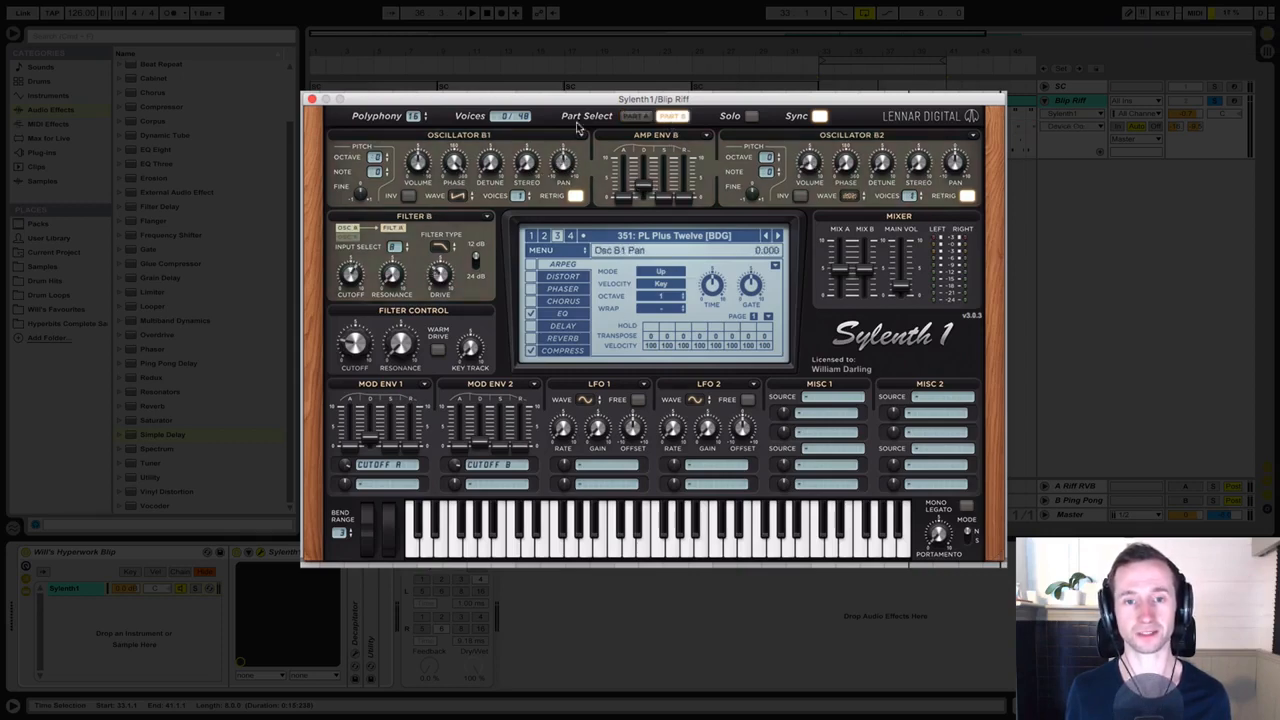
Adjust the pan of oscillators B1 and A1 while the riff plays, and close the Sylenth1 window.
{"action": "left_click_drag", "start_coordinate": [577, 127], "coordinate": [551, 6]}
{"action": "key", "text": "space"}
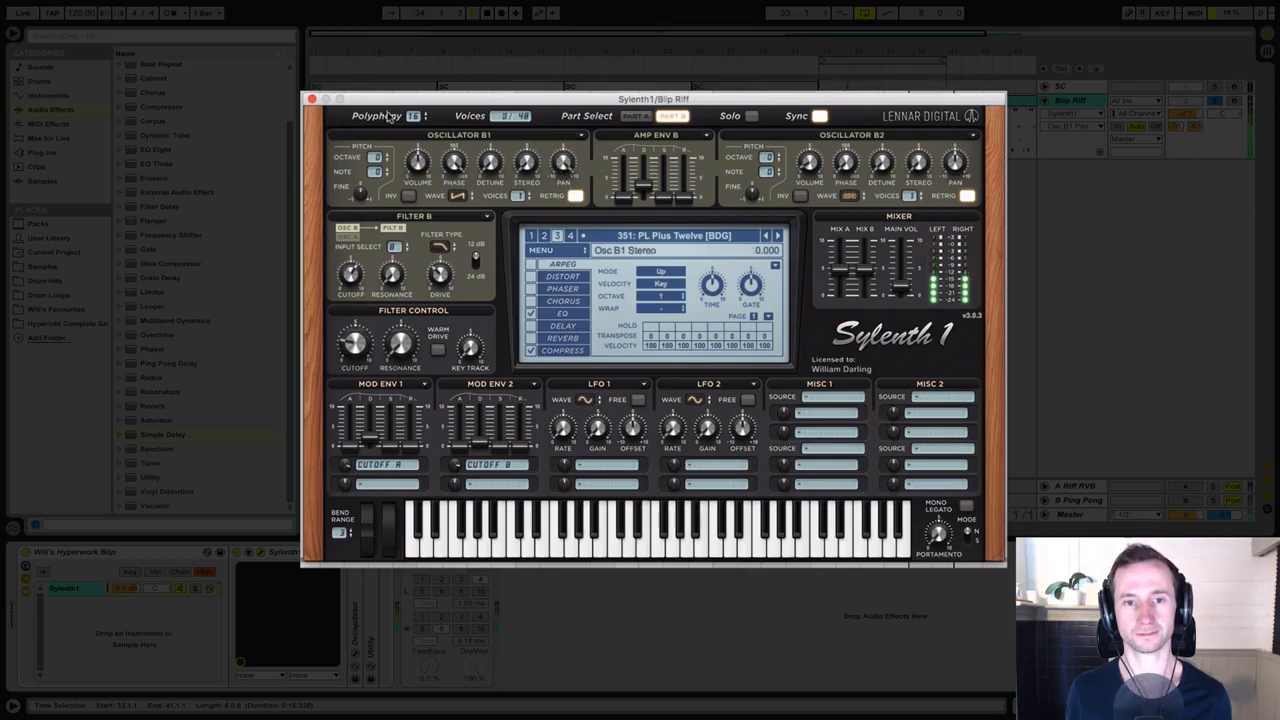
{"action": "left_click_drag", "start_coordinate": [389, 99], "coordinate": [381, 63]}
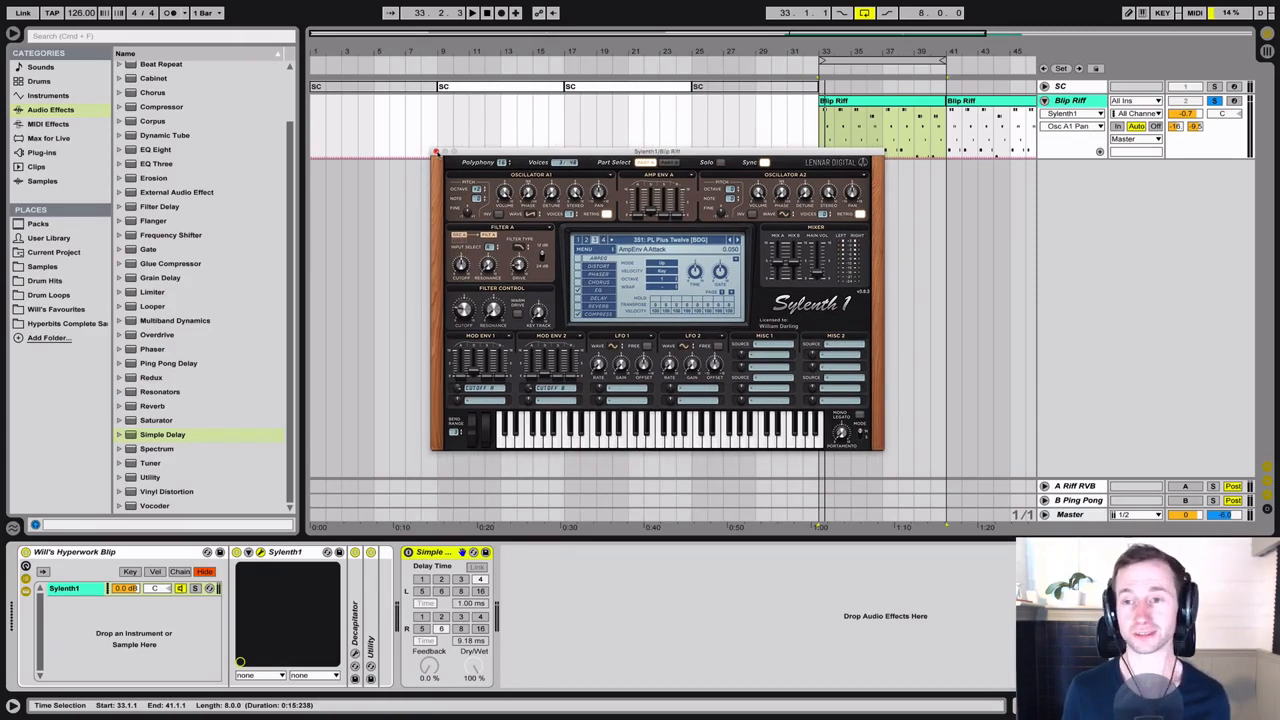
{"action": "left_click", "coordinate": [436, 152]}
Add a Saturator after Simple Delay on the Blip Riff track and group it into an Audio Effect Rack.
{"action": "left_click", "coordinate": [457, 570]}
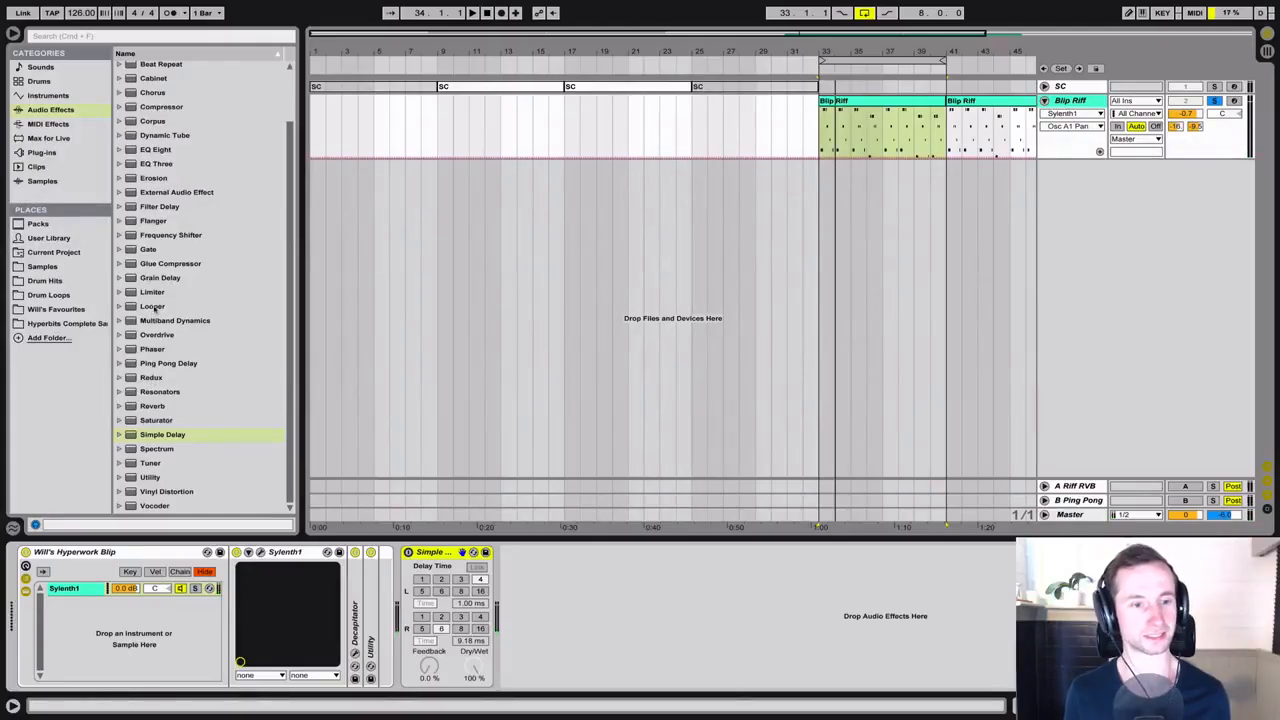
{"action": "left_click", "coordinate": [153, 420]}
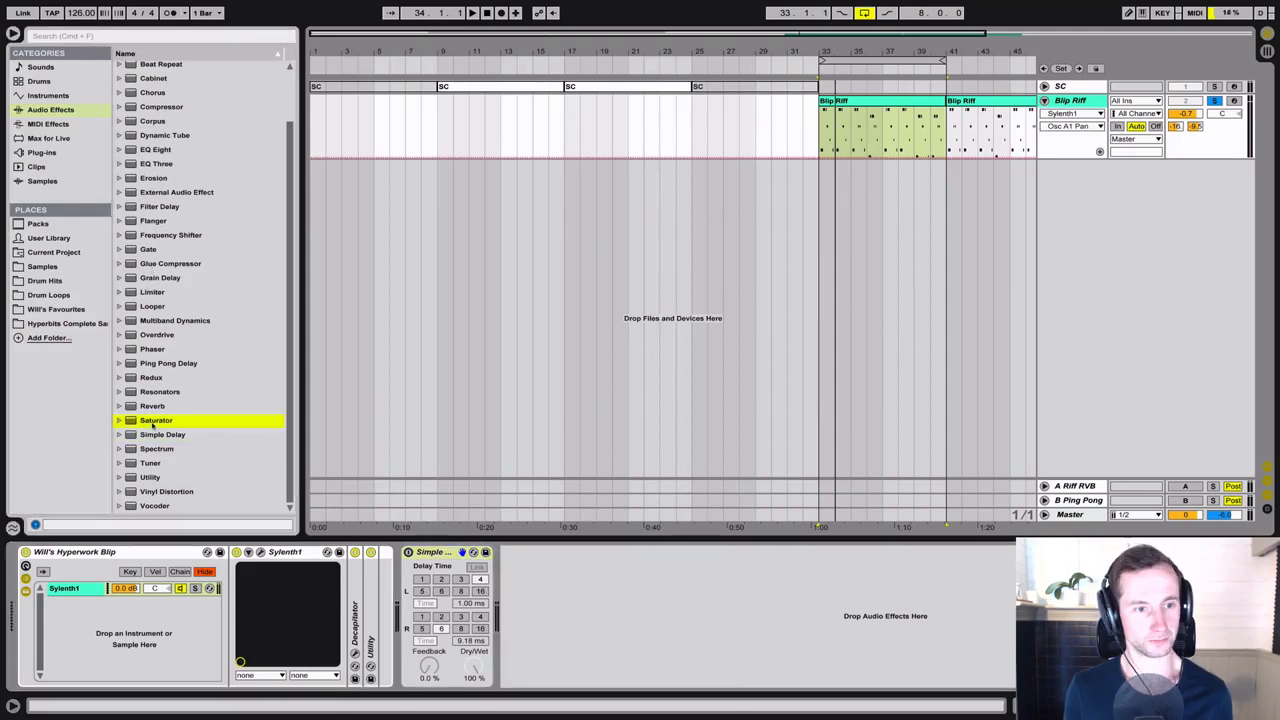
{"action": "left_click_drag", "start_coordinate": [155, 423], "coordinate": [517, 526]}
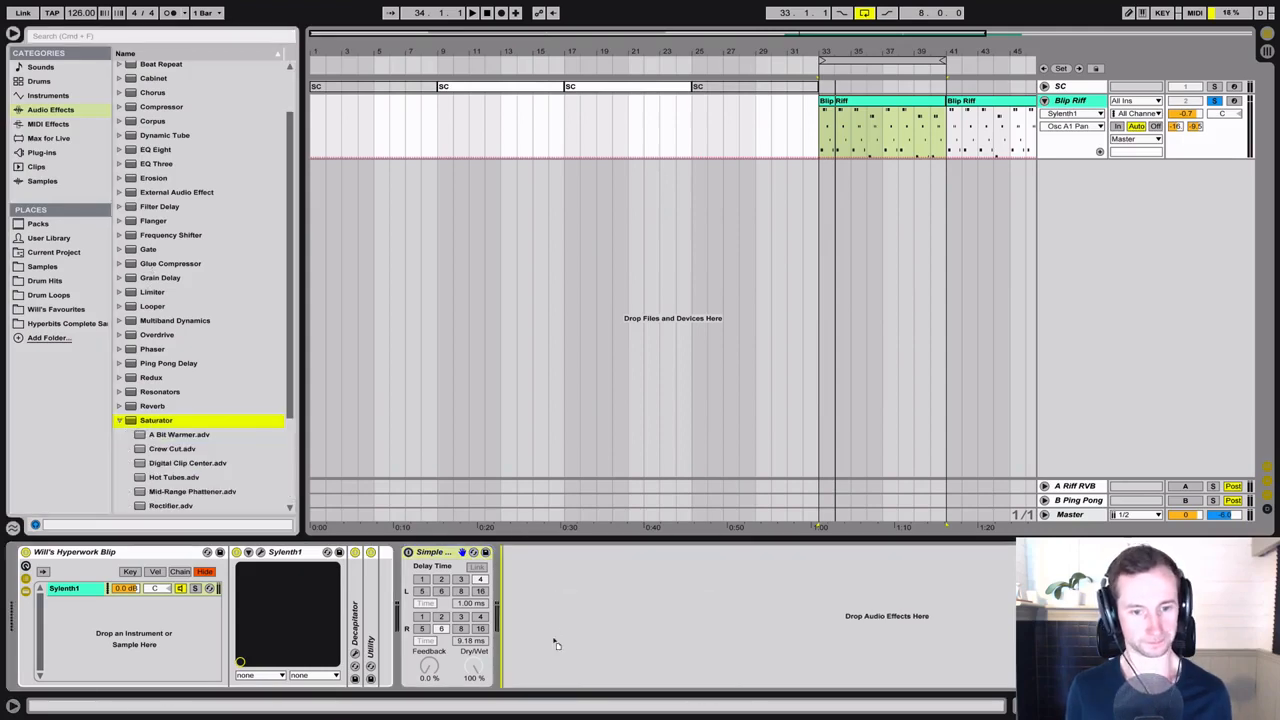
{"action": "left_click_drag", "start_coordinate": [557, 644], "coordinate": [556, 642]}
{"action": "key", "text": "super+g"}
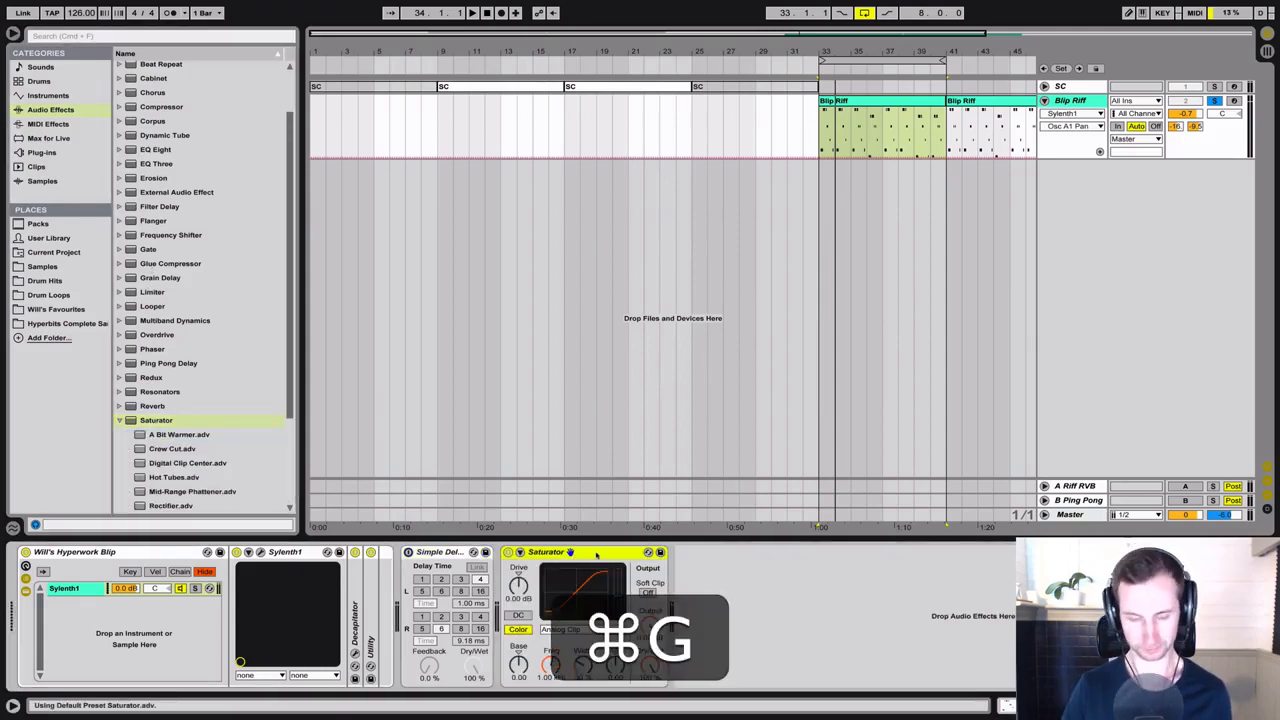
Create a second, empty chain in the Audio Effect Rack and place it above the Saturator chain.
{"action": "left_click", "coordinate": [510, 579]}
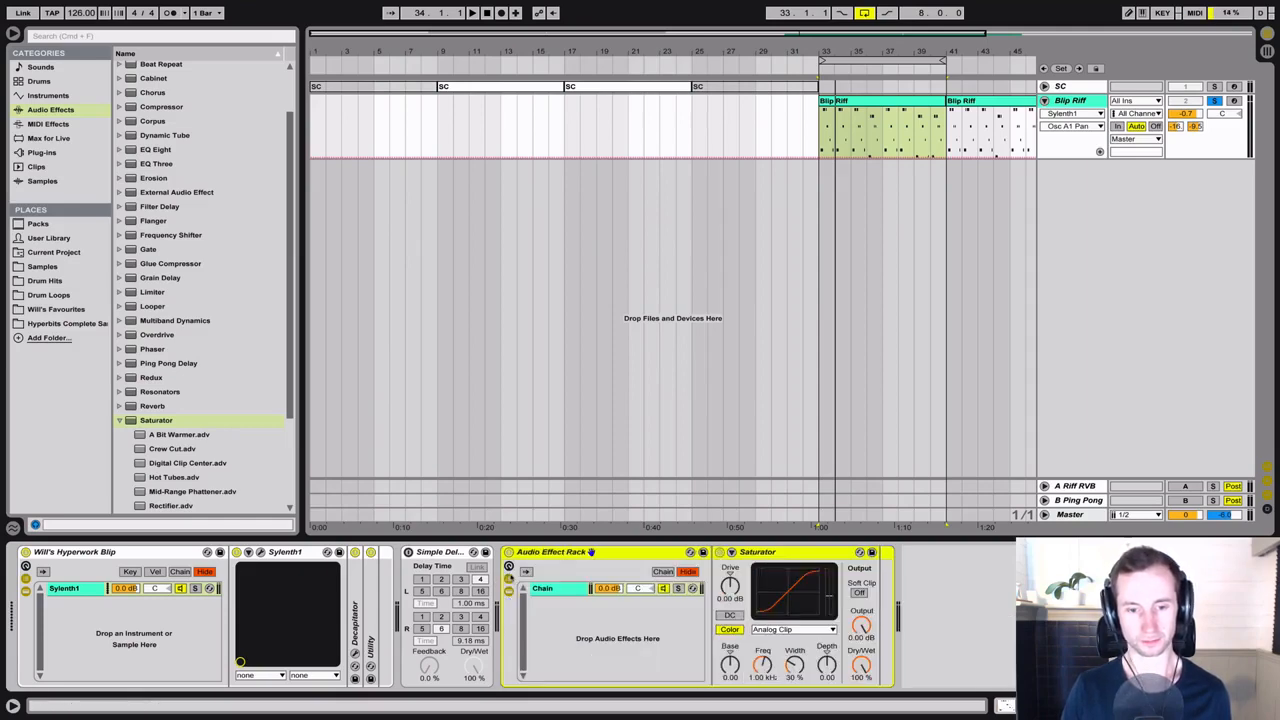
{"action": "left_click", "coordinate": [553, 589]}
{"action": "right_click", "coordinate": [567, 622]}
{"action": "left_click", "coordinate": [540, 586]}
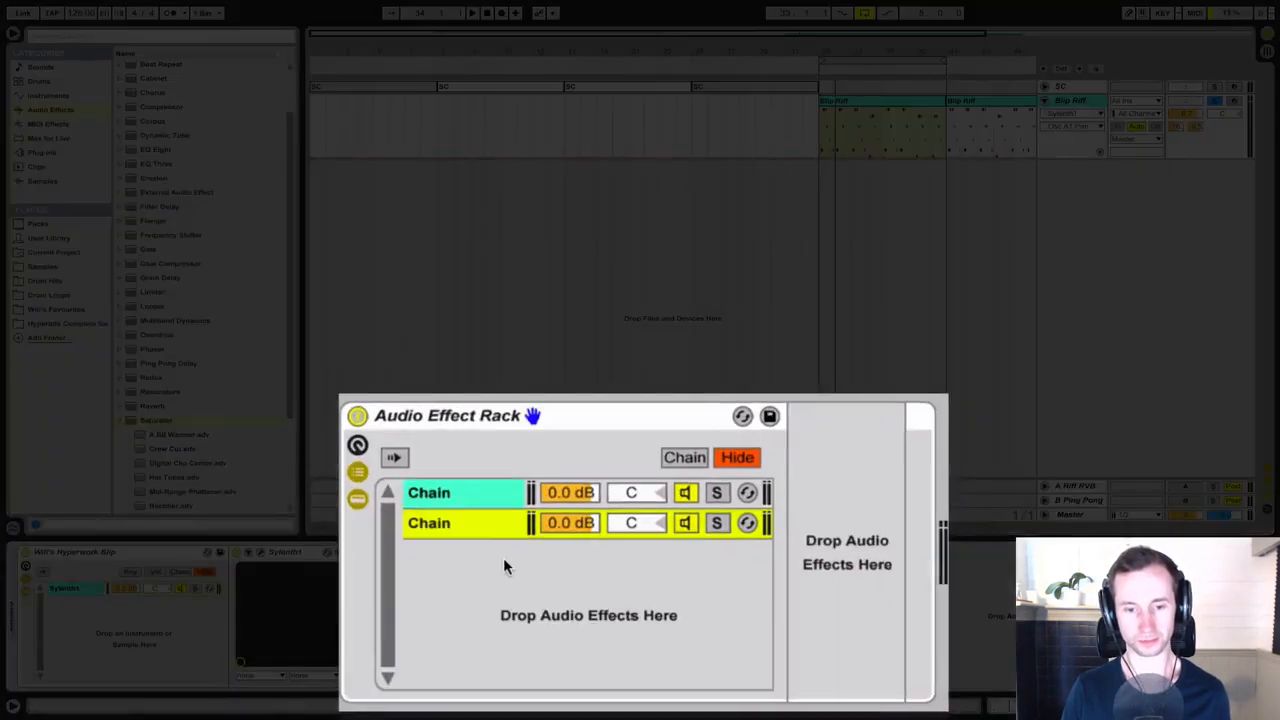
{"action": "left_click_drag", "start_coordinate": [476, 486], "coordinate": [477, 490]}
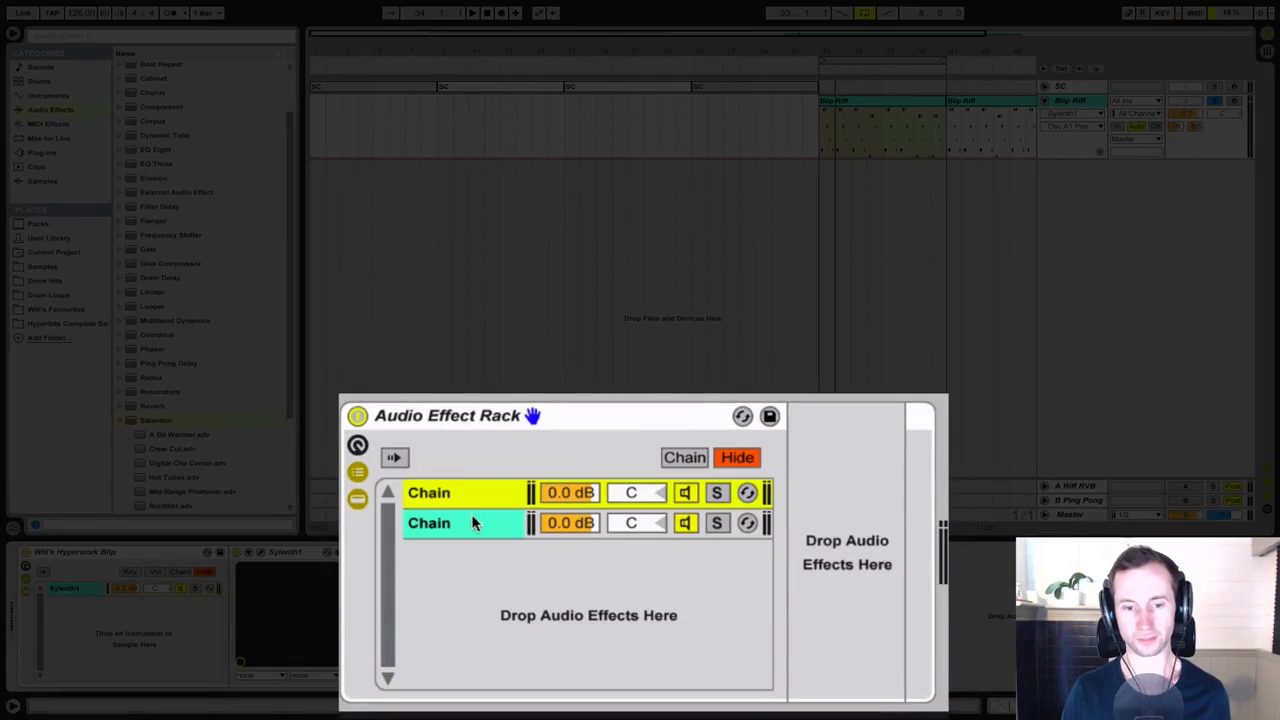
Compare the dry chain and the Saturator chain by muting each in turn while the riff plays, ending with only the Saturator chain active.
{"action": "left_click", "coordinate": [686, 523]}
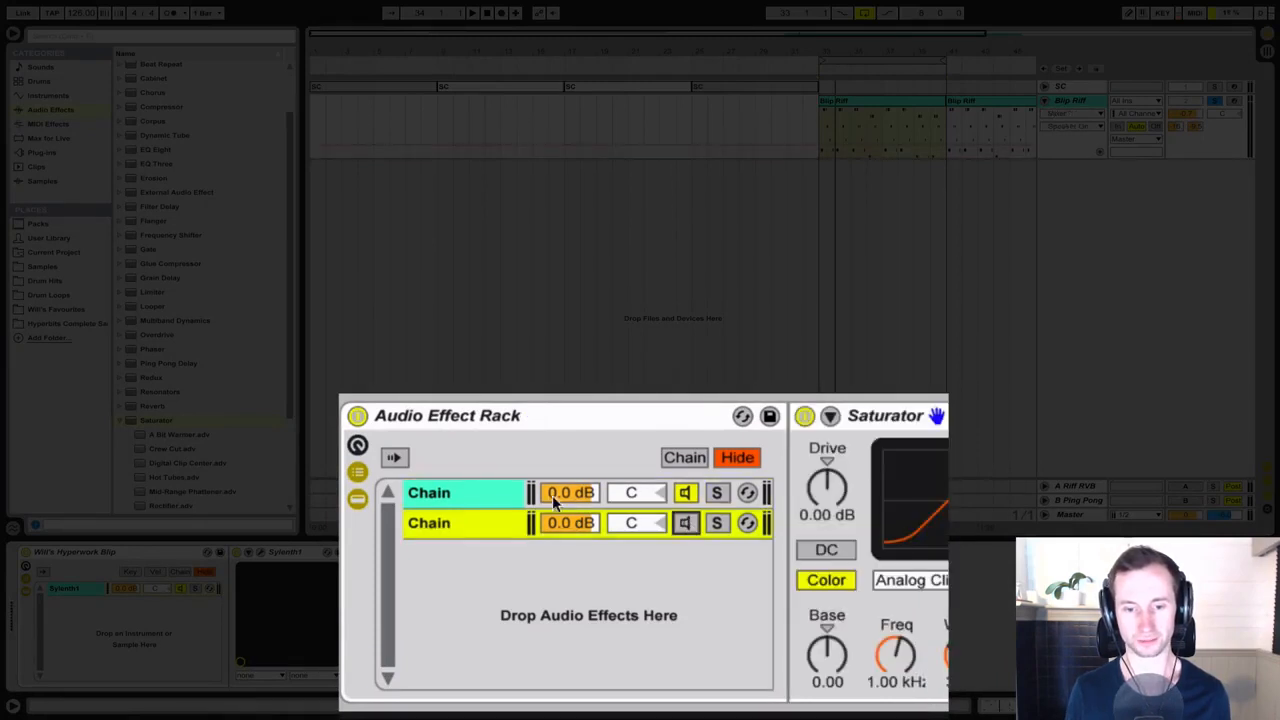
{"action": "left_click", "coordinate": [492, 503]}
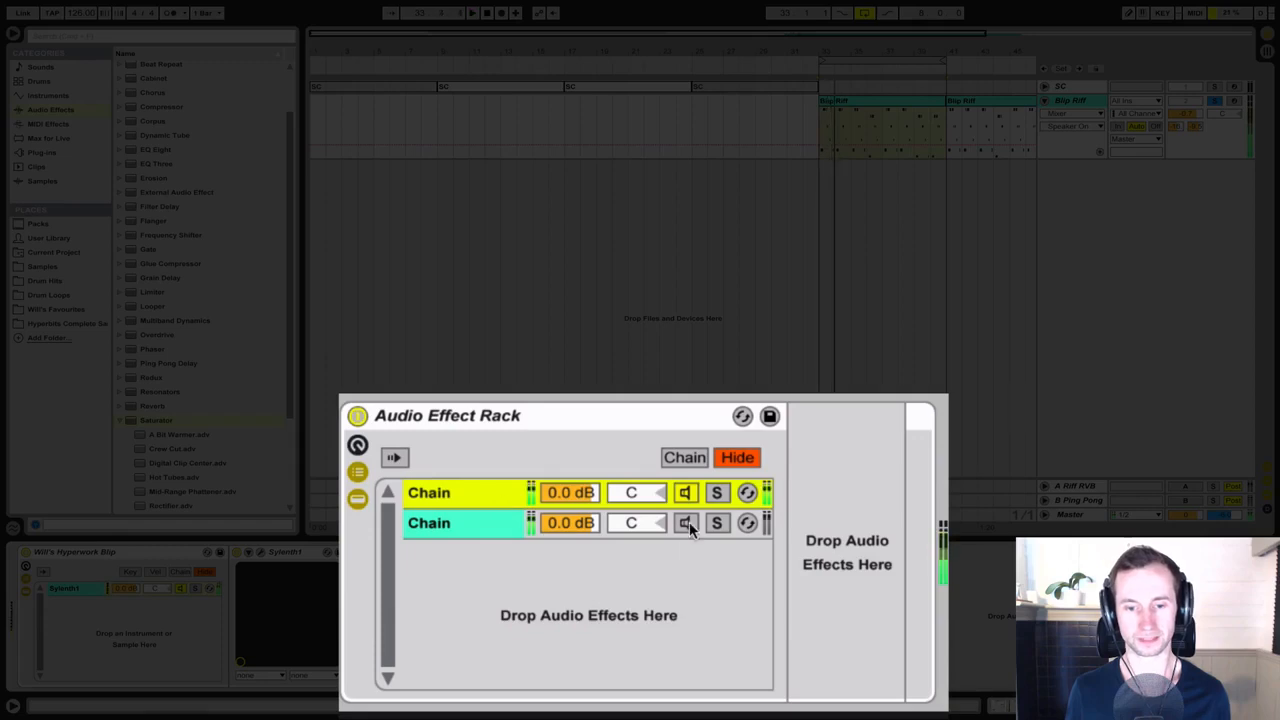
{"action": "left_click", "coordinate": [689, 522]}
{"action": "left_click", "coordinate": [686, 492]}
{"action": "left_click", "coordinate": [516, 520]}
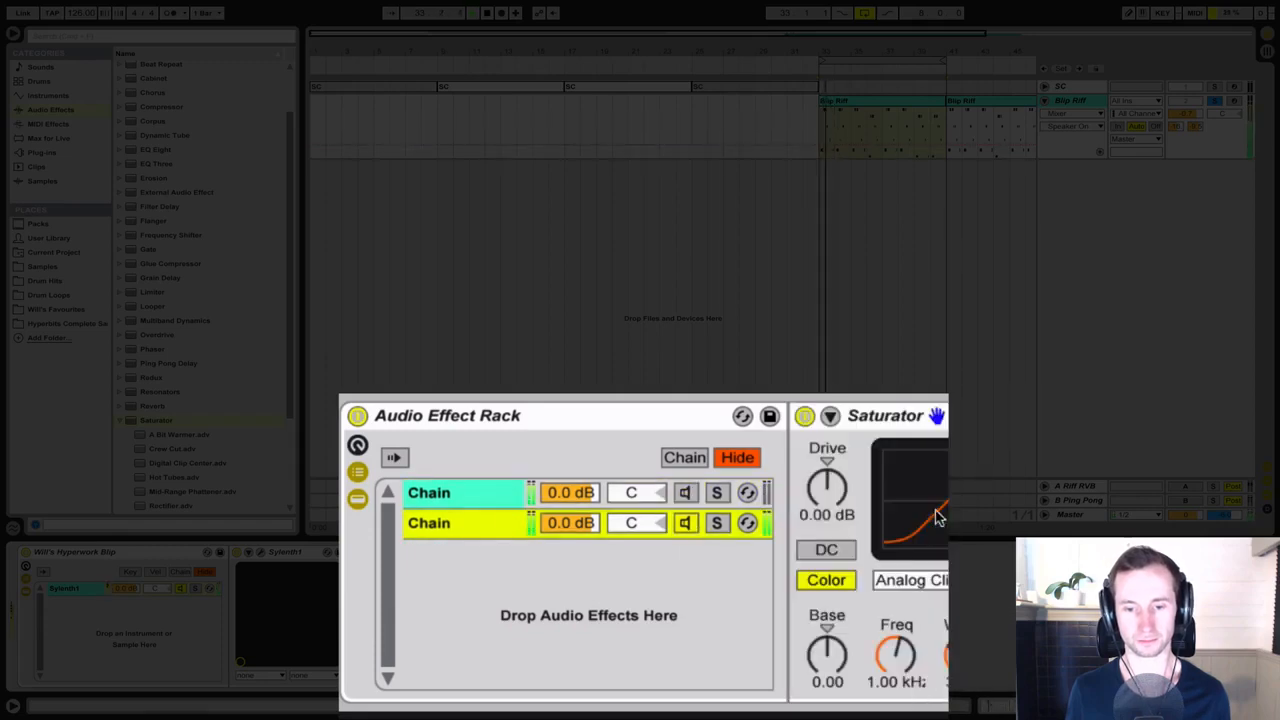
Set the Saturator's Drive to 26.4 dB and compensate with an Output of -22.6 dB.
{"action": "left_click_drag", "start_coordinate": [847, 490], "coordinate": [847, 440]}
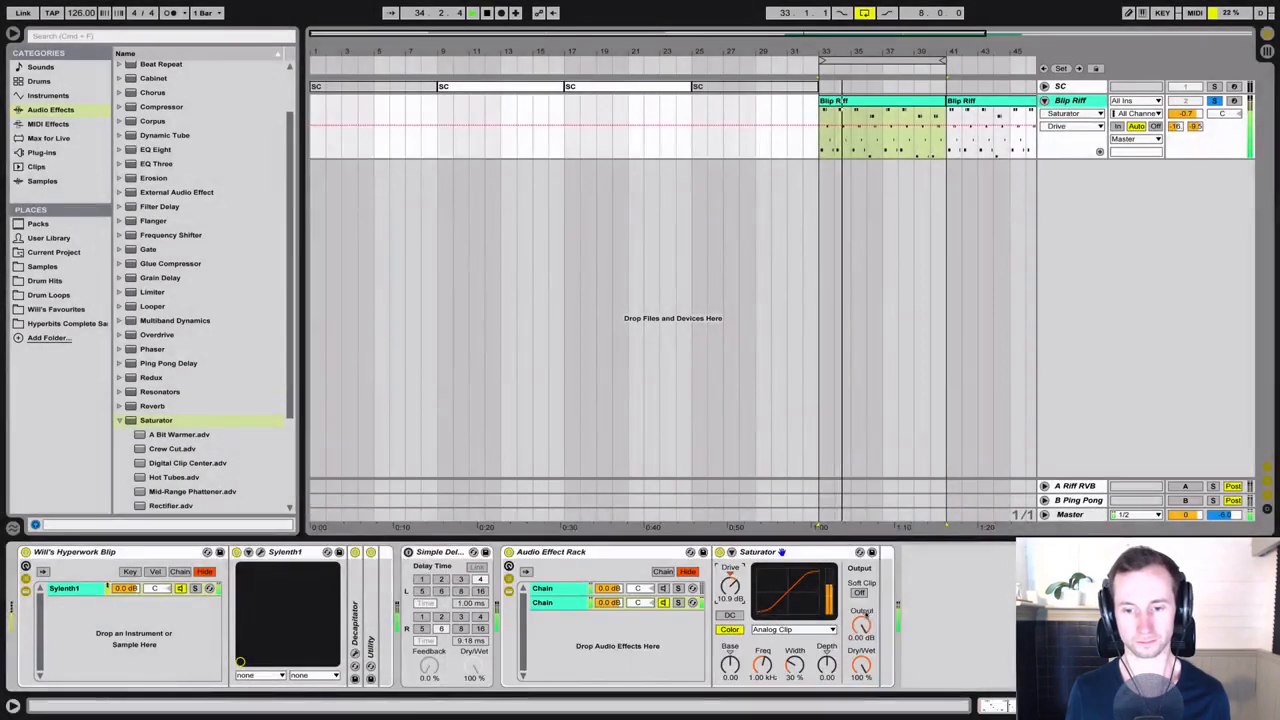
{"action": "left_click_drag", "start_coordinate": [862, 631], "coordinate": [862, 668]}
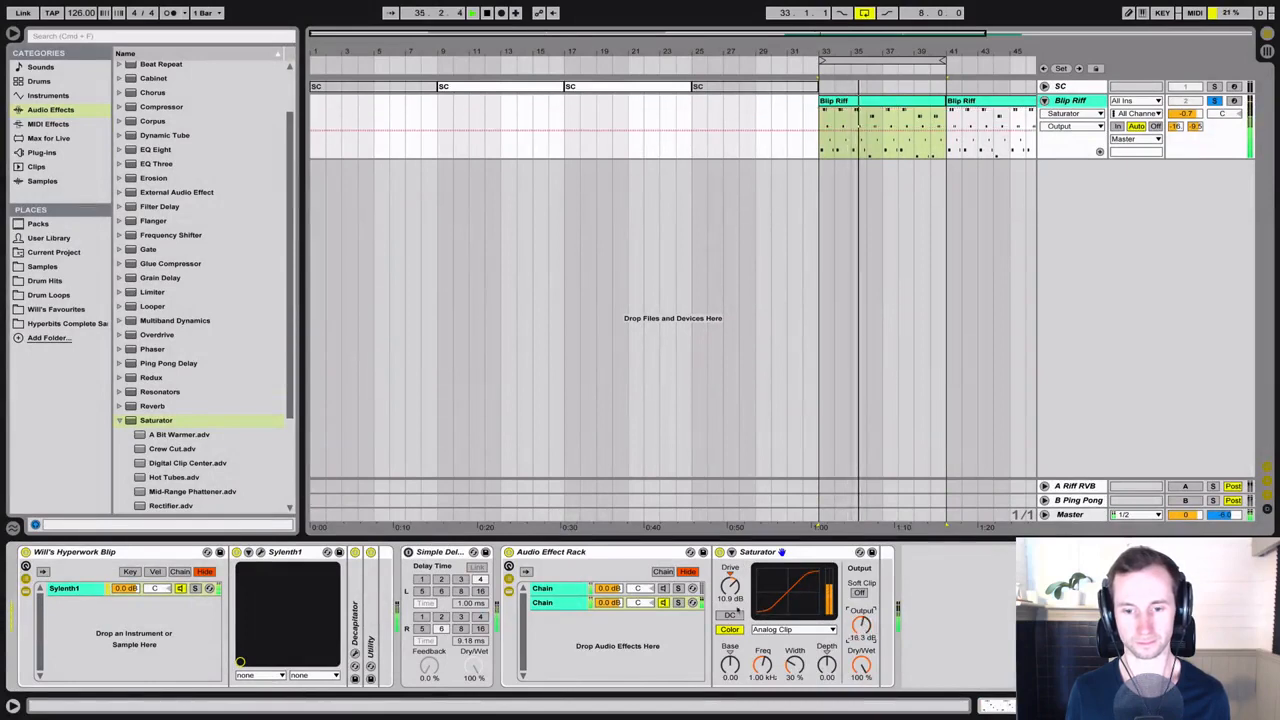
{"action": "left_click_drag", "start_coordinate": [731, 590], "coordinate": [731, 554]}
{"action": "left_click_drag", "start_coordinate": [858, 623], "coordinate": [858, 644]}
Reactivate the dry chain, pan it to 33L and the Saturator chain to 40R, comparing the riff with the rack bypassed and active.
{"action": "left_click", "coordinate": [663, 589]}
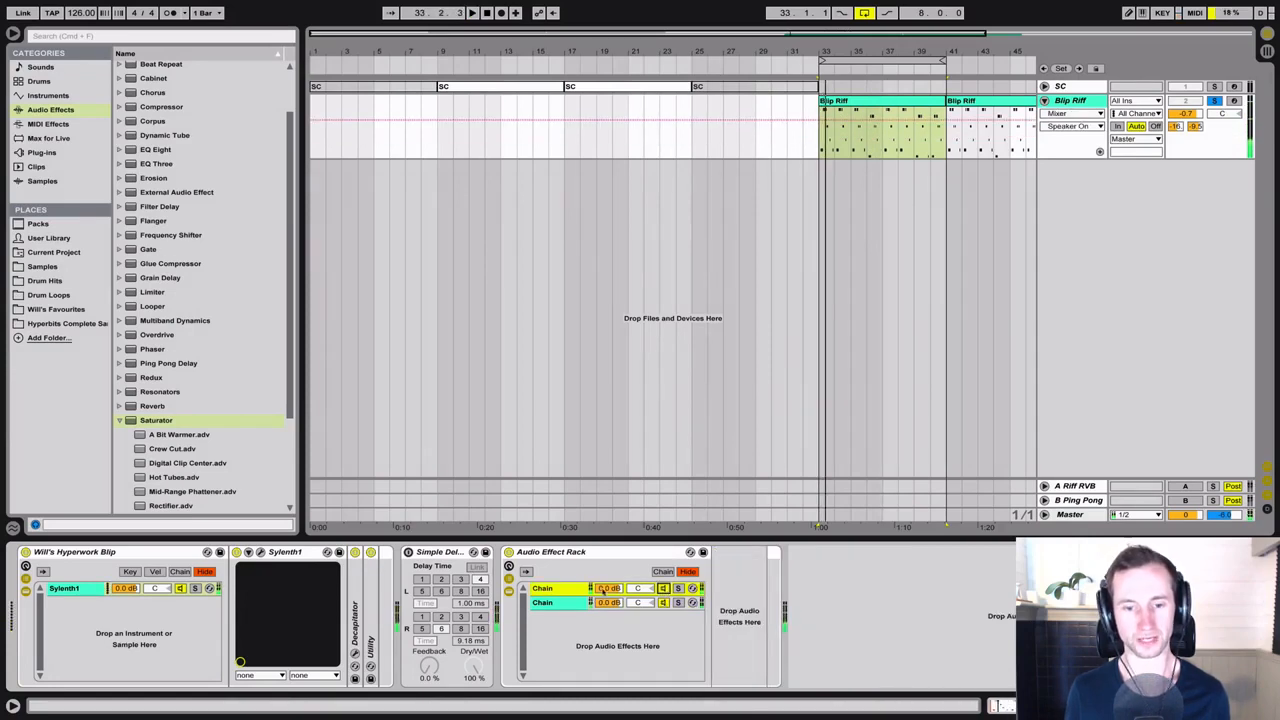
{"action": "mouse_move", "coordinate": [637, 588]}
{"action": "left_mouse_down"}
{"action": "mouse_move", "coordinate": [637, 611]}
{"action": "mouse_move", "coordinate": [637, 577]}
{"action": "left_mouse_up"}
{"action": "key", "text": "space"}
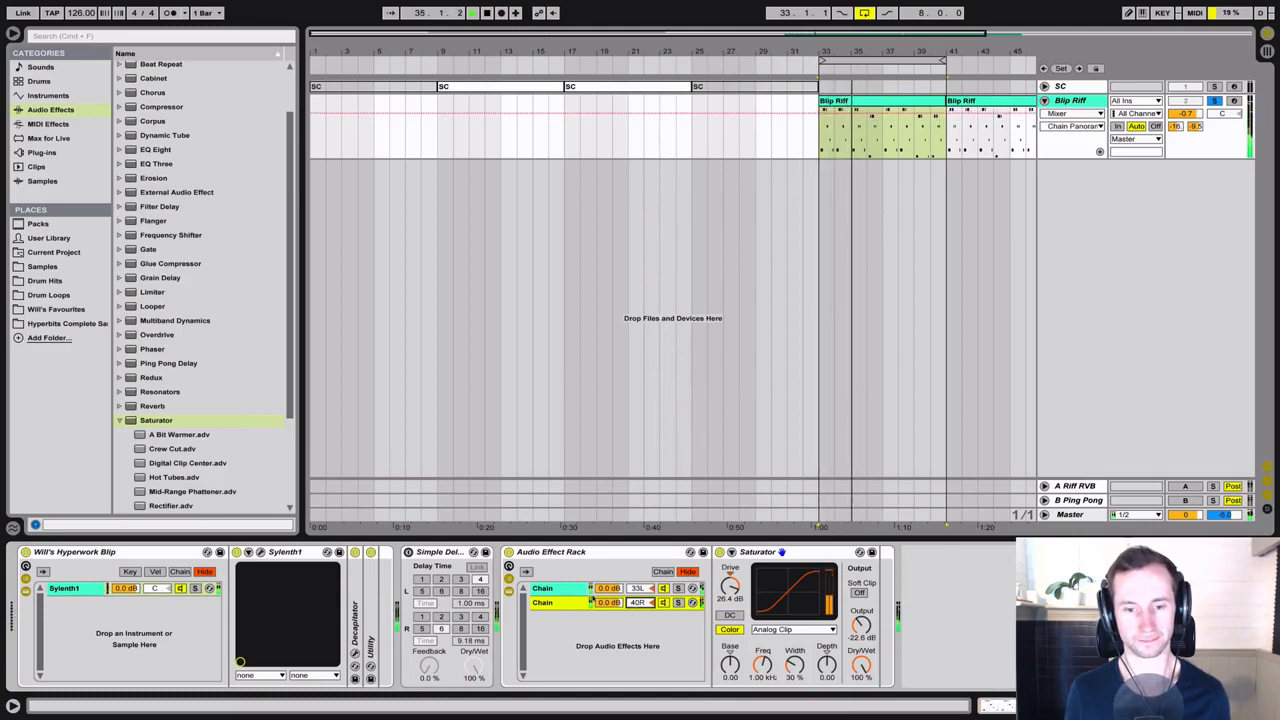
{"action": "left_click", "coordinate": [509, 552]}
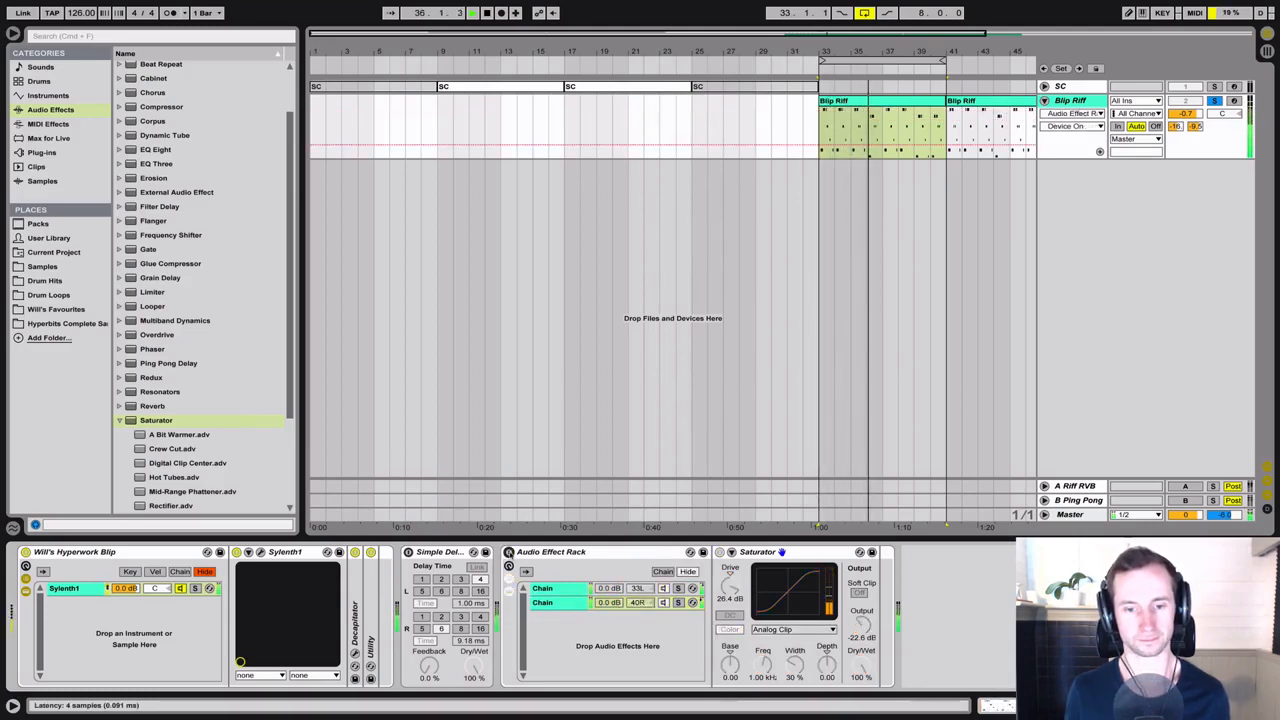
{"action": "left_click", "coordinate": [509, 552]}
Add Redux after the Saturator and set its Downsample to 5.83 in Soft mode.
{"action": "left_click", "coordinate": [119, 420]}
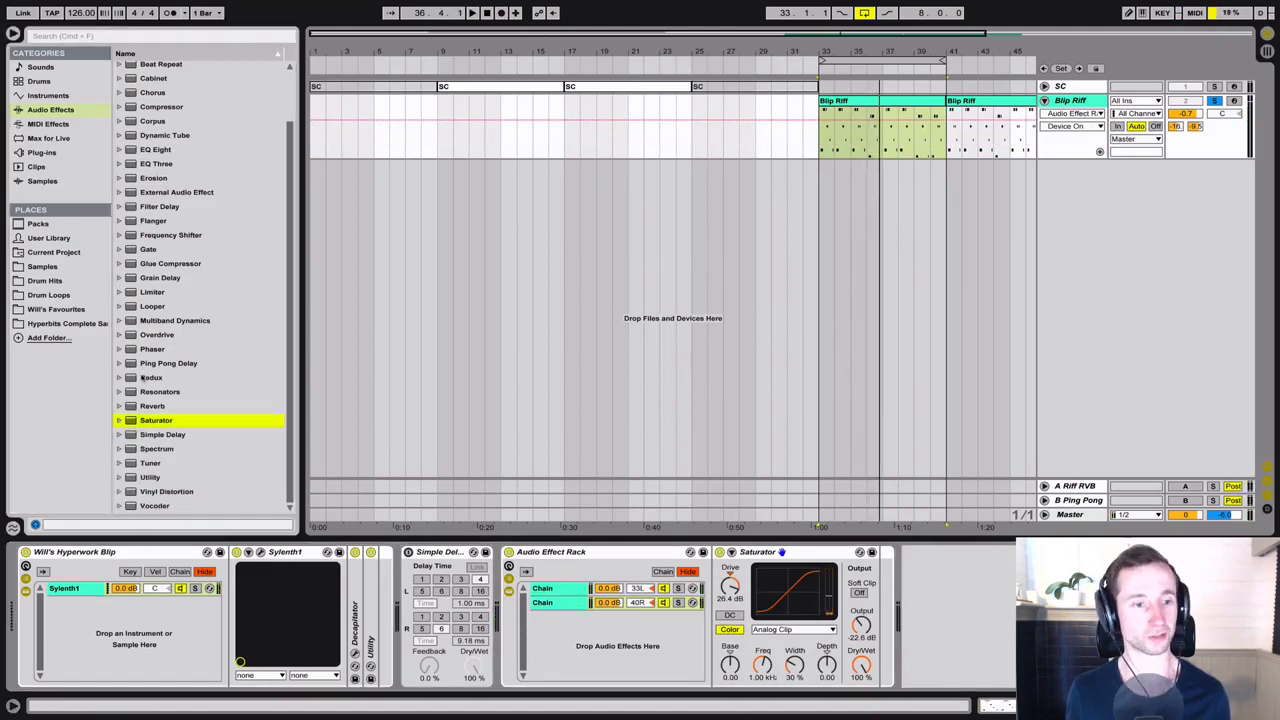
{"action": "left_click", "coordinate": [148, 377]}
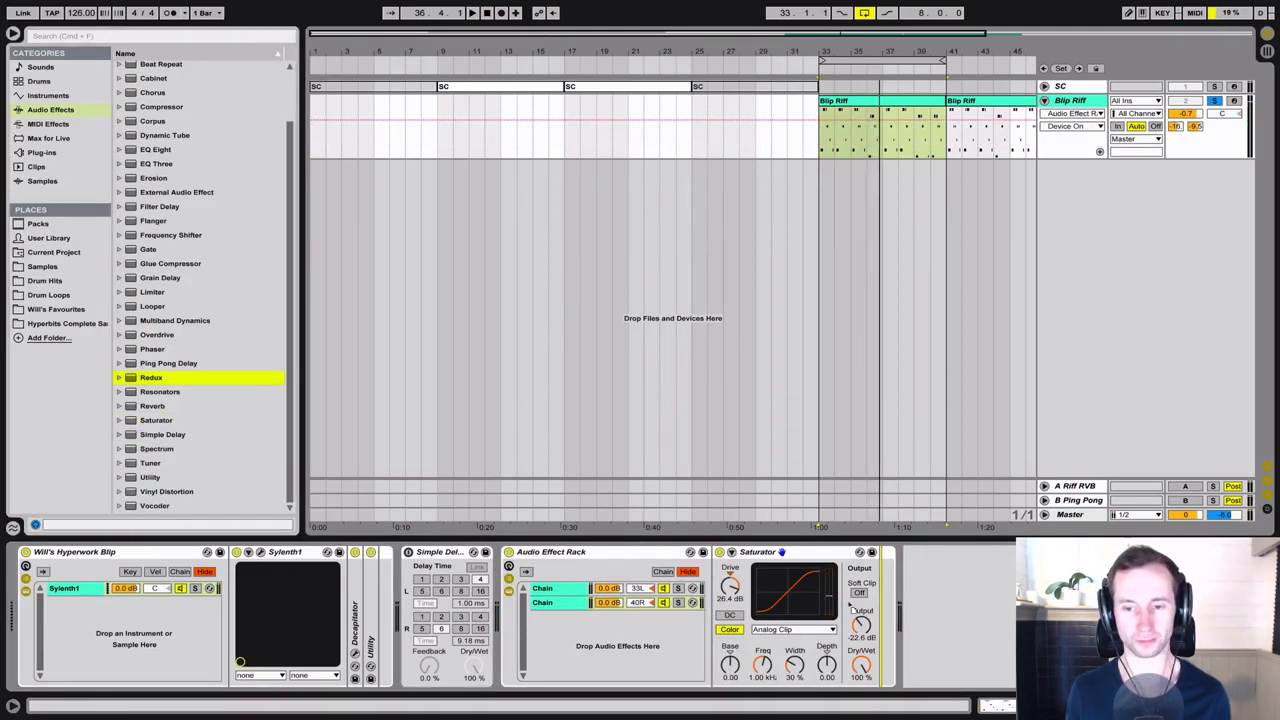
{"action": "left_click_drag", "start_coordinate": [888, 620], "coordinate": [898, 650]}
{"action": "key", "text": "space"}
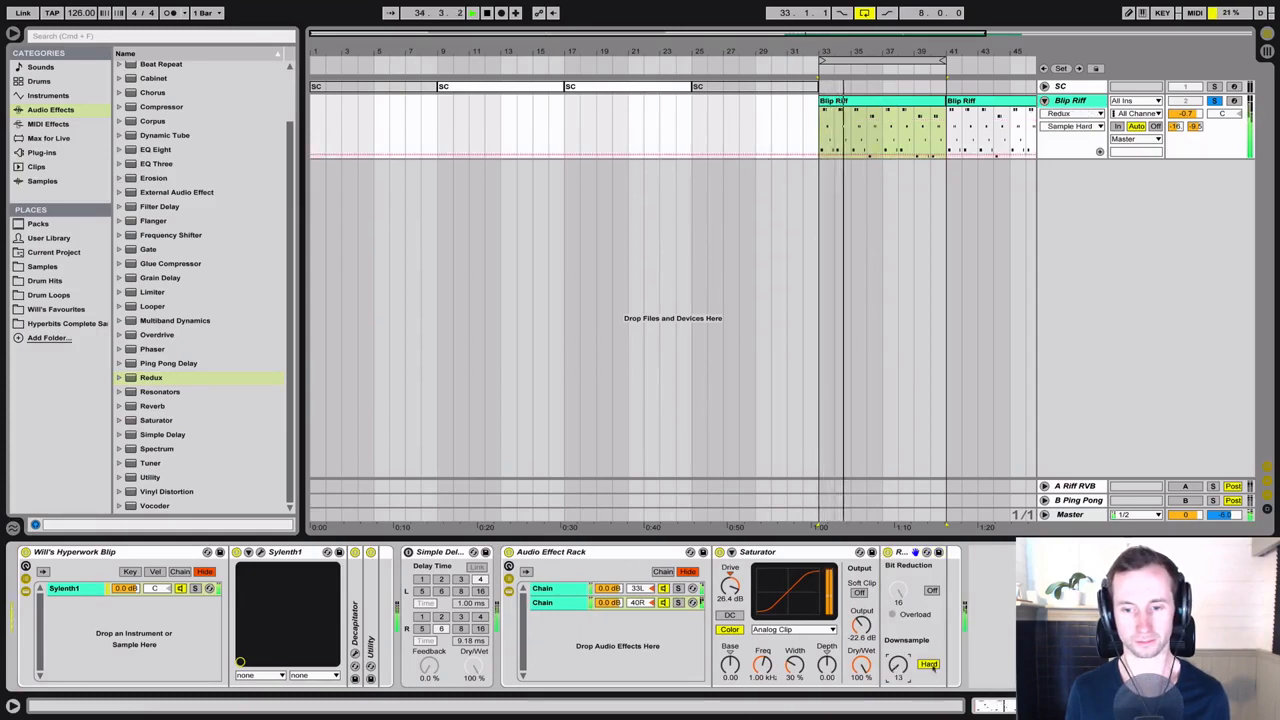
{"action": "left_click", "coordinate": [929, 664]}
{"action": "left_click_drag", "start_coordinate": [898, 665], "coordinate": [898, 651]}
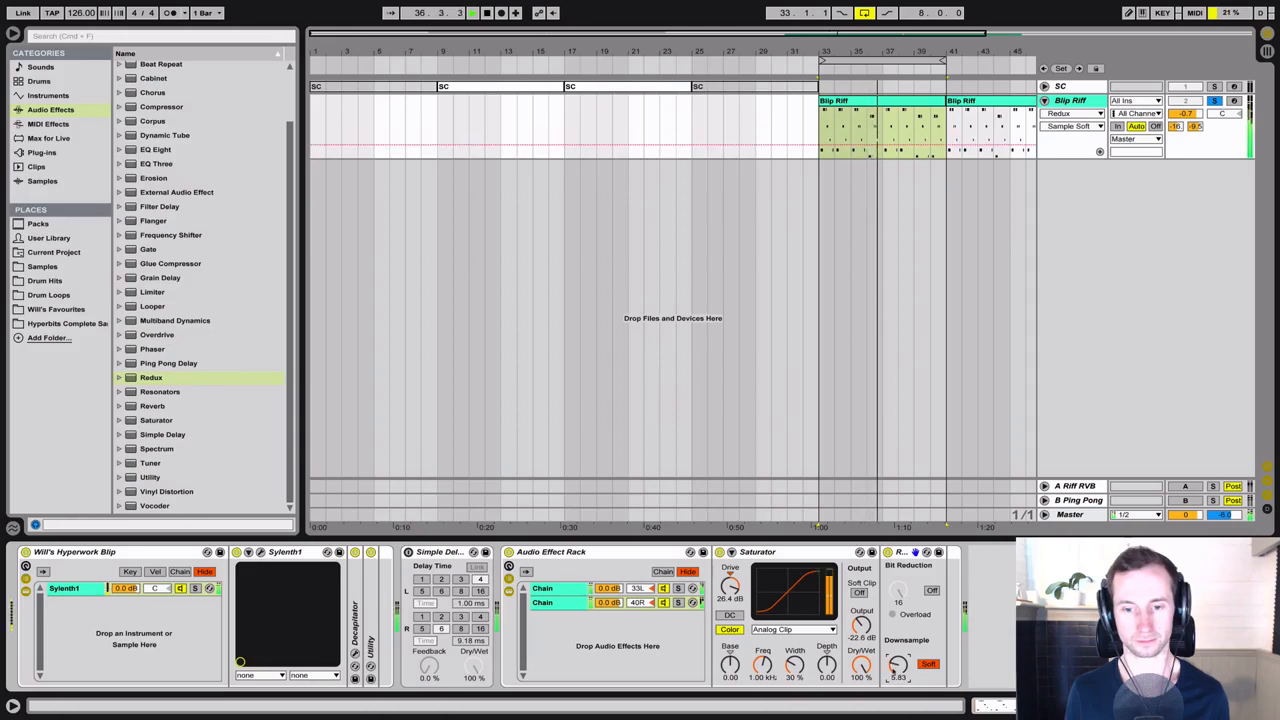
Compare the riff with the Audio Effect Rack bypassed and active, and collapse the rack in the device chain.
{"action": "left_click", "coordinate": [509, 552]}
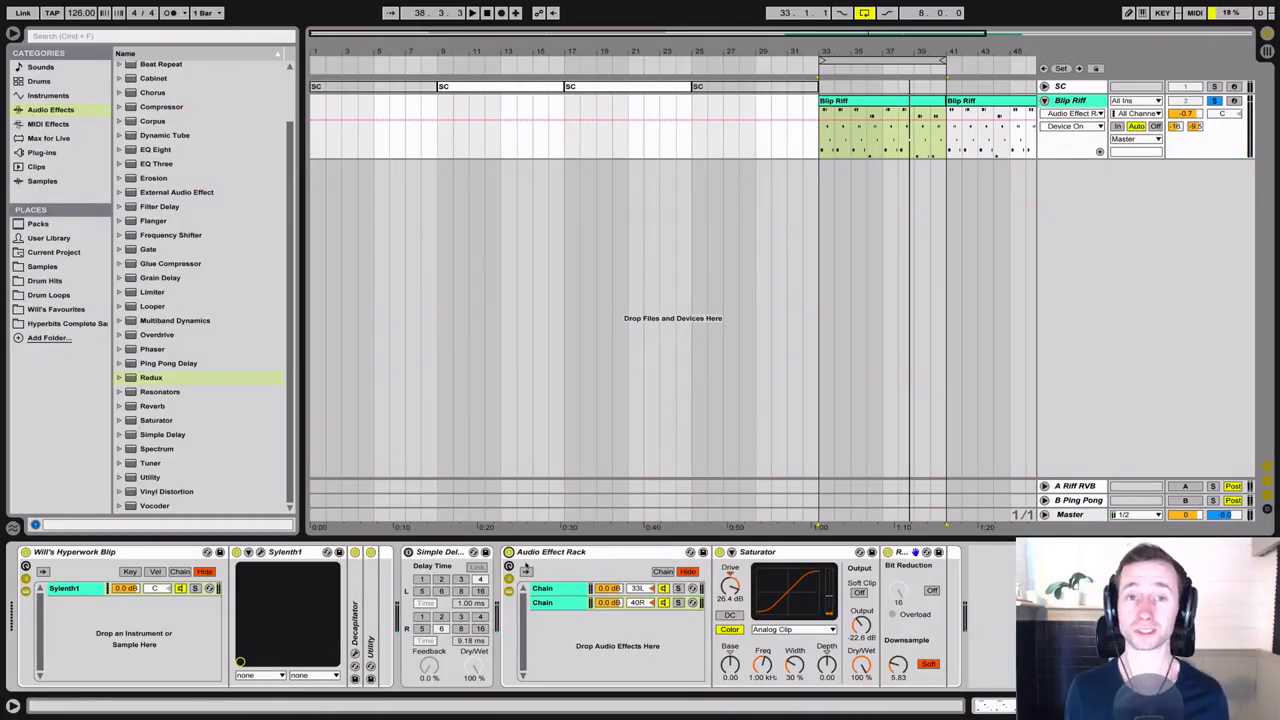
{"action": "double_click", "coordinate": [632, 553]}
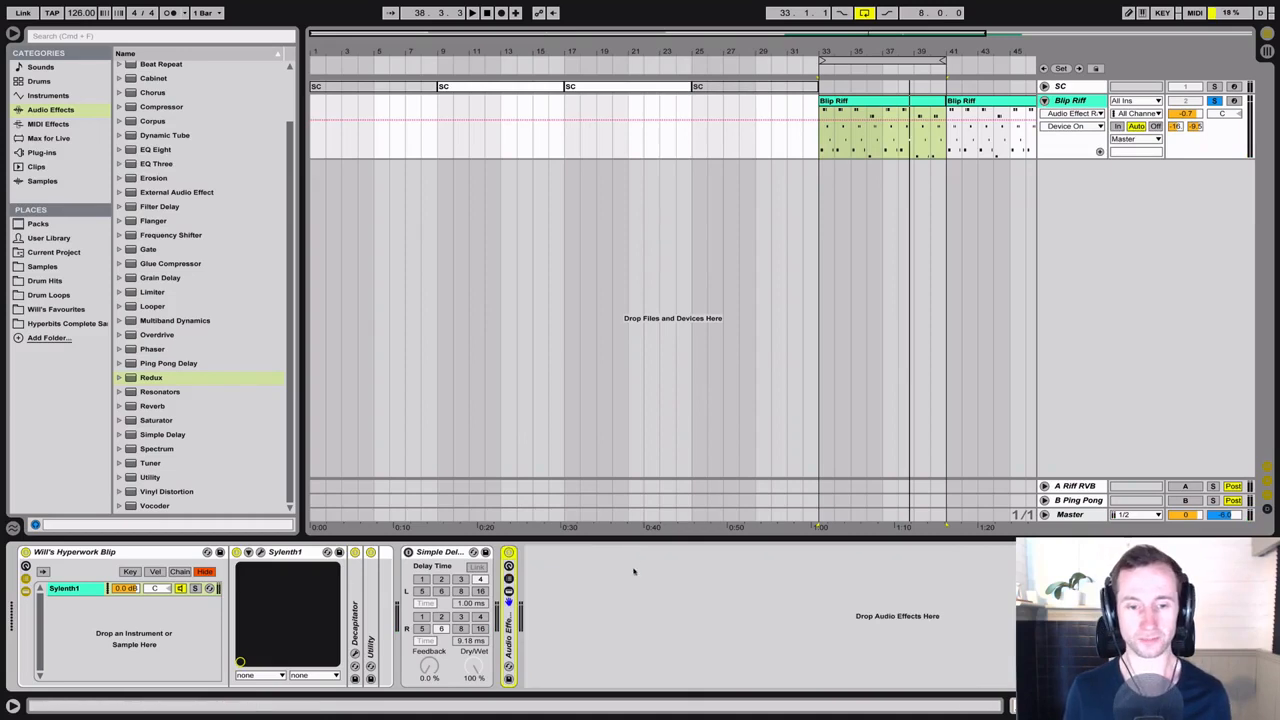
{"action": "key", "text": "space"}
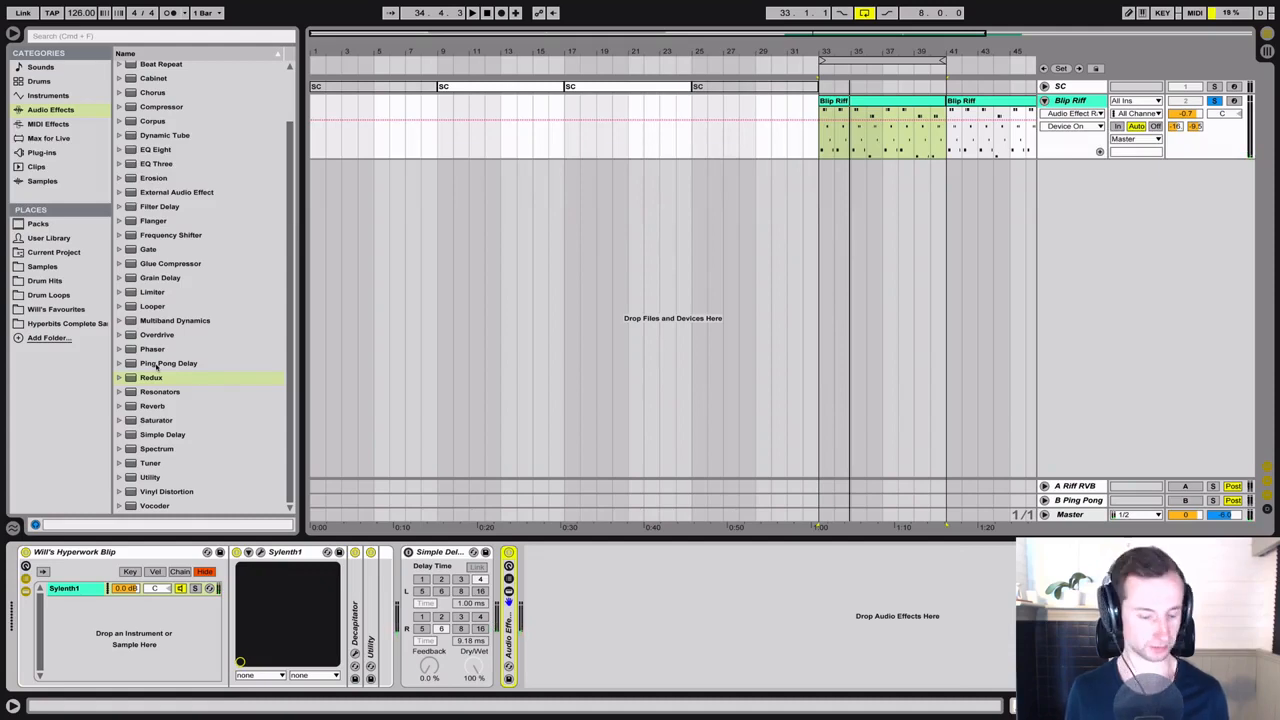
Add the FabFilter Pro-Q 2 plug-in after the Audio Effect Rack on the Blip Riff track.
{"action": "left_click", "coordinate": [70, 154]}
{"action": "left_click", "coordinate": [144, 154]}
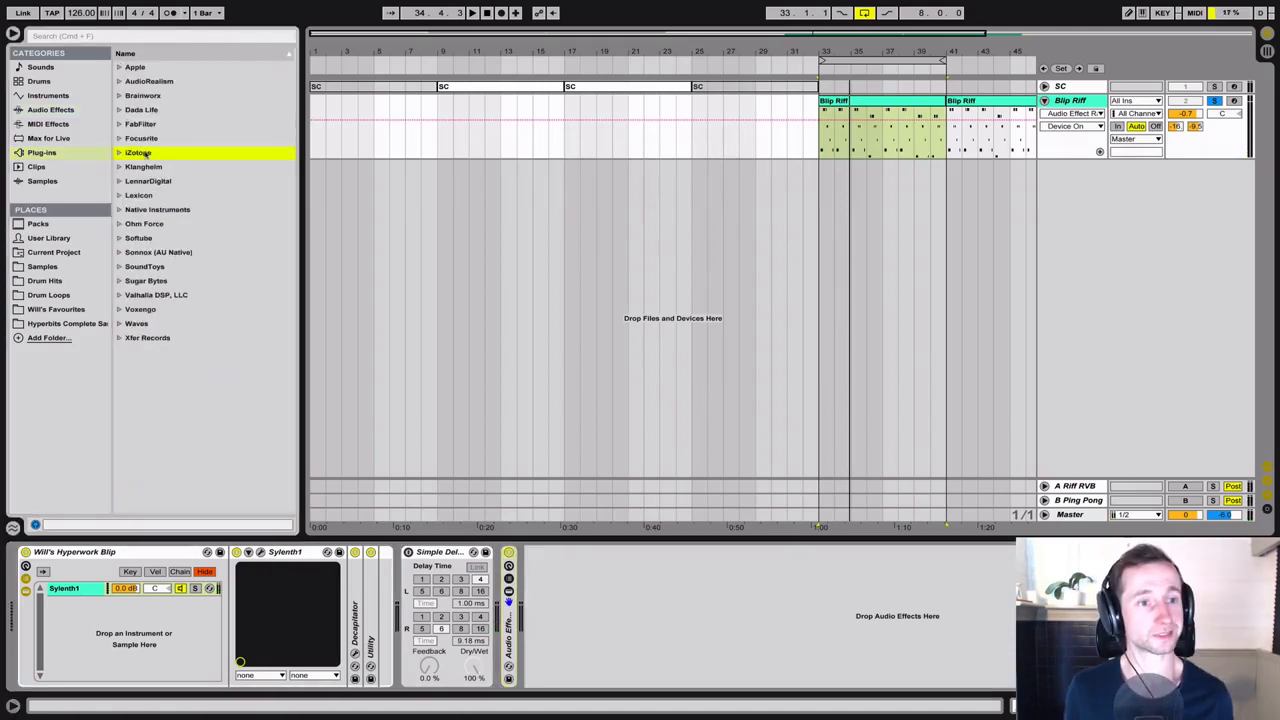
{"action": "key", "text": "Up"}
{"action": "key", "text": "Up"}
{"action": "left_click", "coordinate": [144, 153]}
{"action": "double_click", "coordinate": [143, 142]}
{"action": "key", "text": "Up"}
{"action": "key", "text": "Right"}
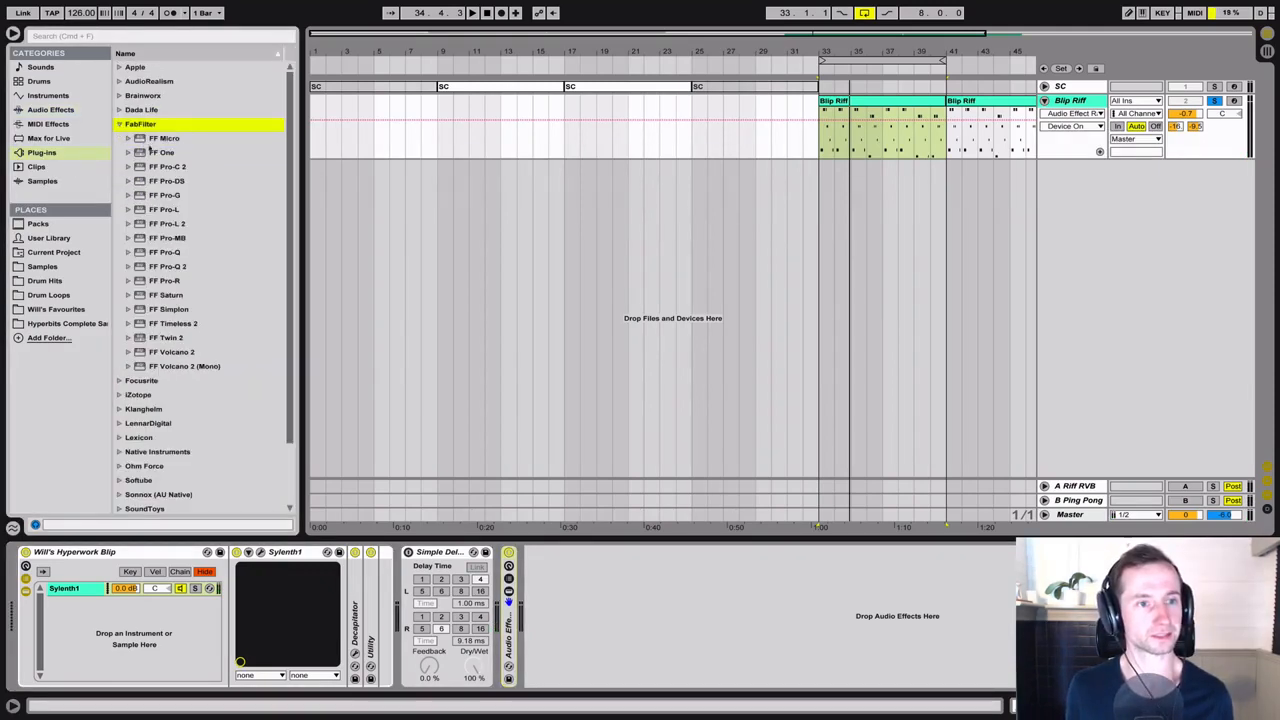
{"action": "left_click_drag", "start_coordinate": [162, 270], "coordinate": [547, 399]}
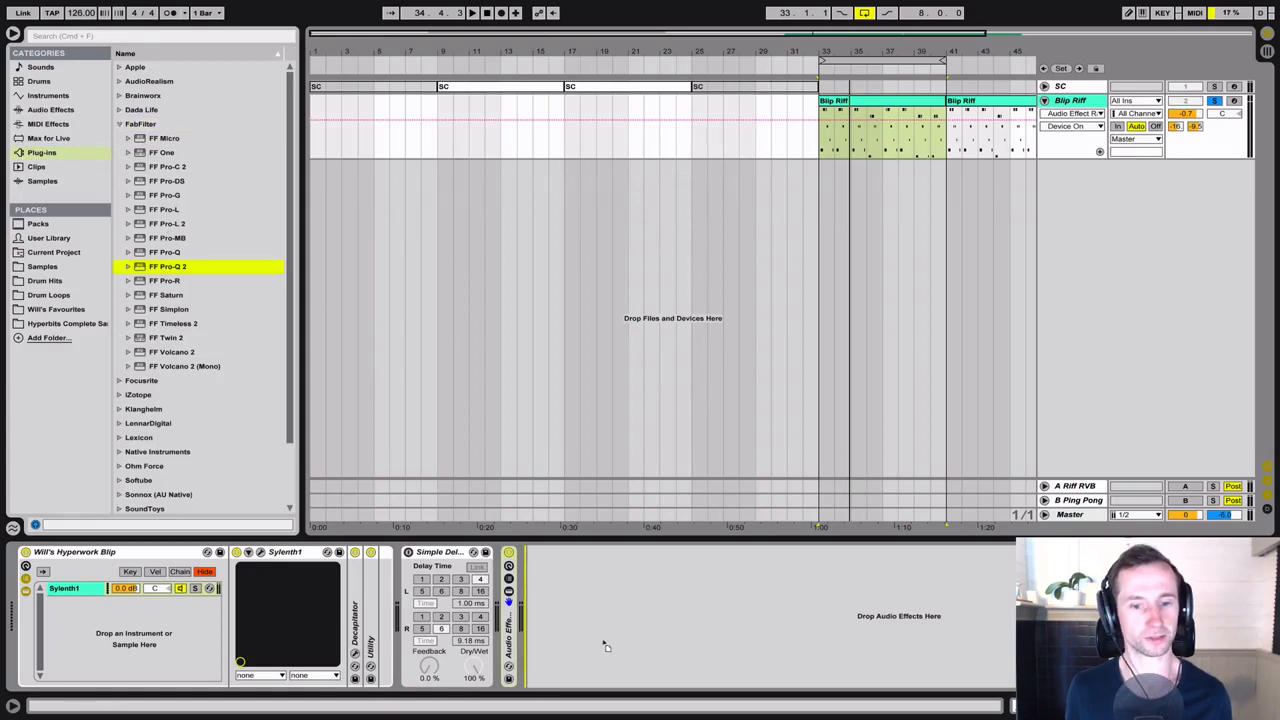
Load Pro-Q 2, switch its channel mode to Mid/Side, and play the riff through it.
{"action": "left_click_drag", "start_coordinate": [602, 638], "coordinate": [603, 641]}
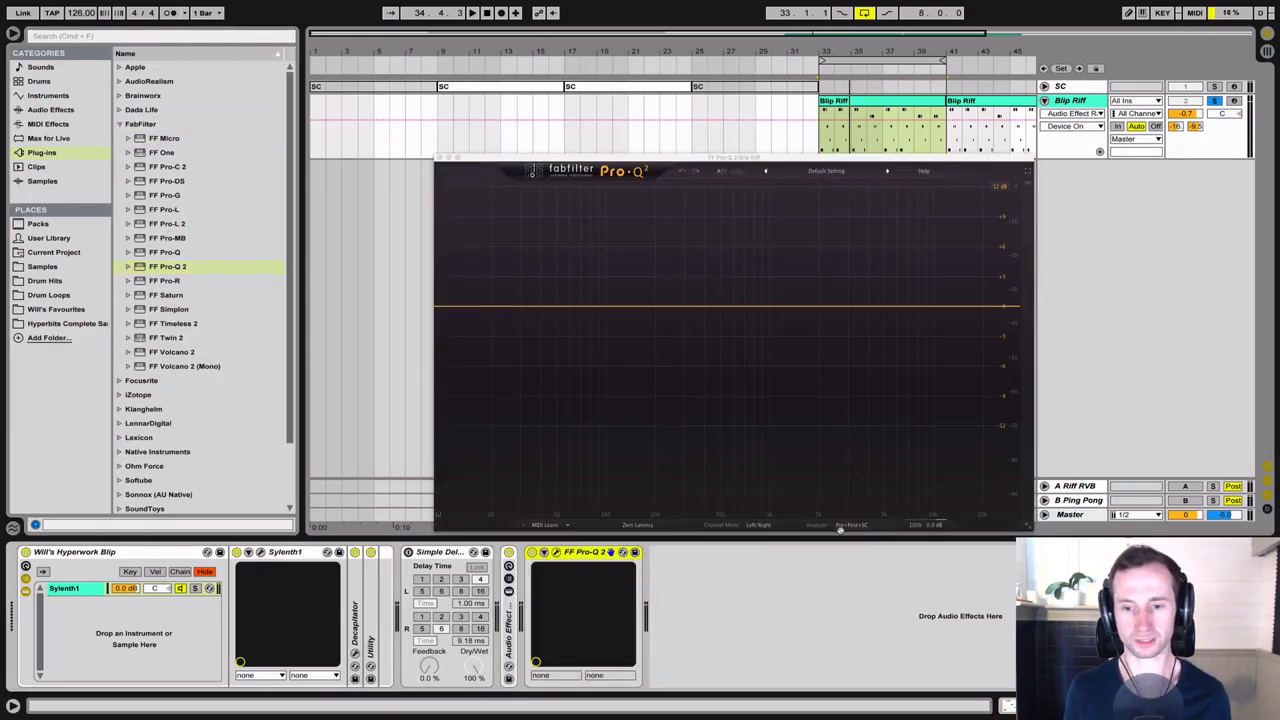
{"action": "left_click", "coordinate": [762, 527]}
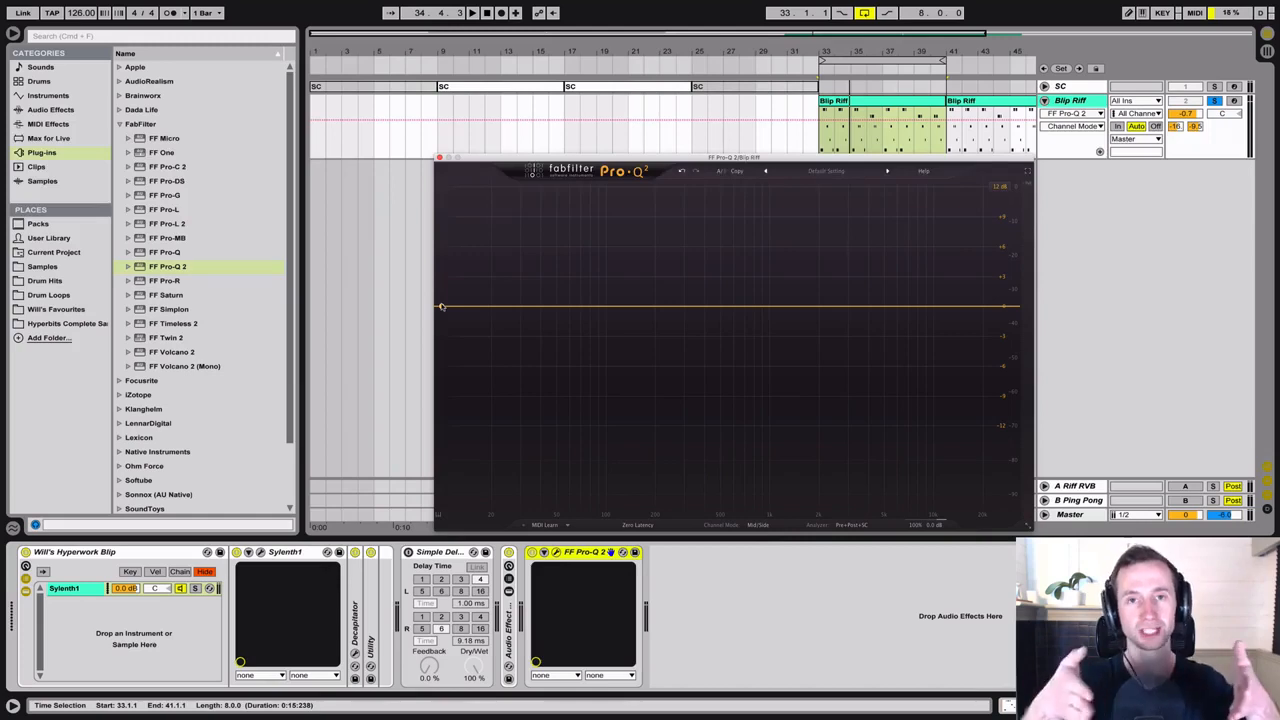
{"action": "key", "text": "space"}
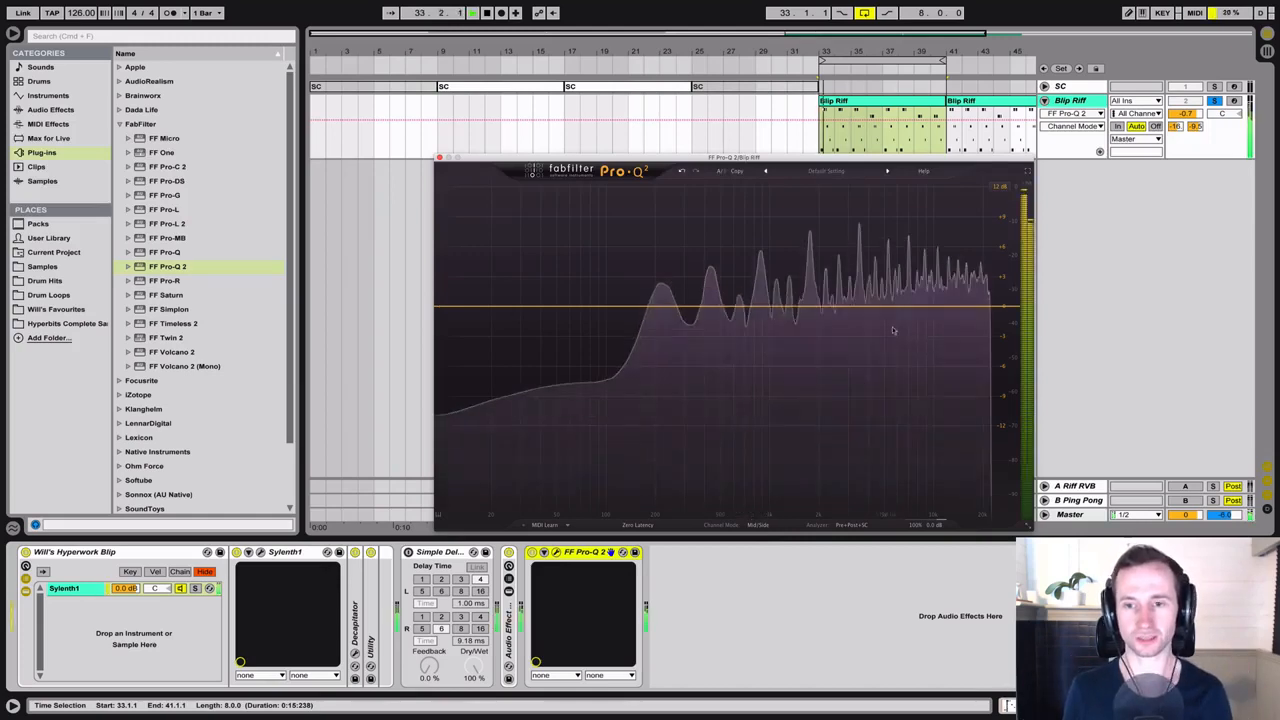
Add a High Shelf boost on the side channel only and set its frequency to about 7.9 kHz while the riff plays.
{"action": "left_click", "coordinate": [953, 306]}
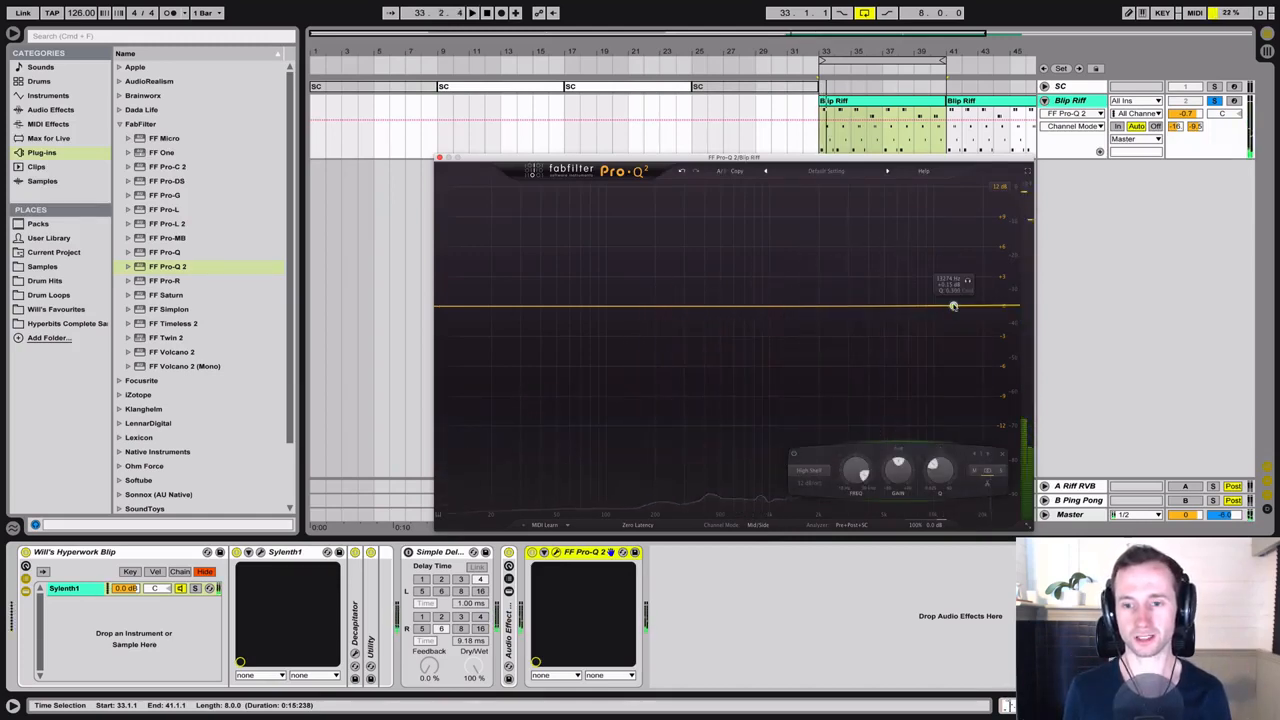
{"action": "left_click", "coordinate": [1001, 474]}
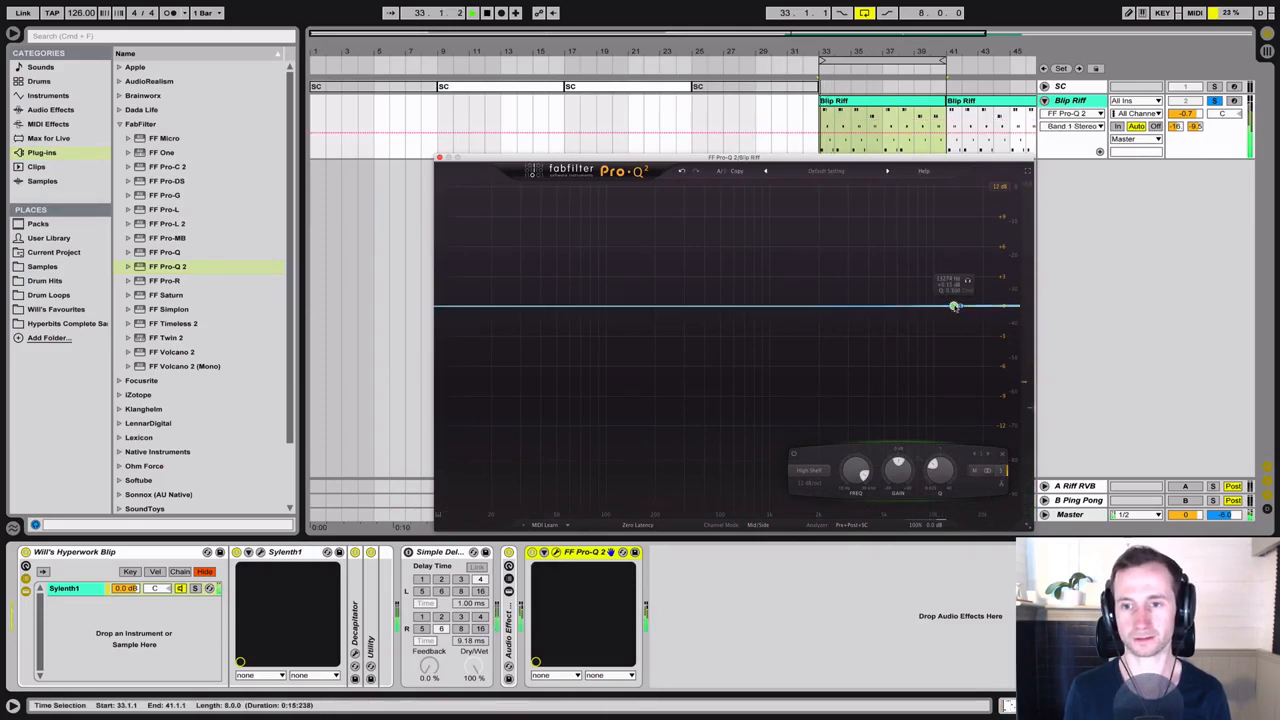
{"action": "key", "text": "space"}
{"action": "left_click_drag", "start_coordinate": [953, 306], "coordinate": [933, 152]}
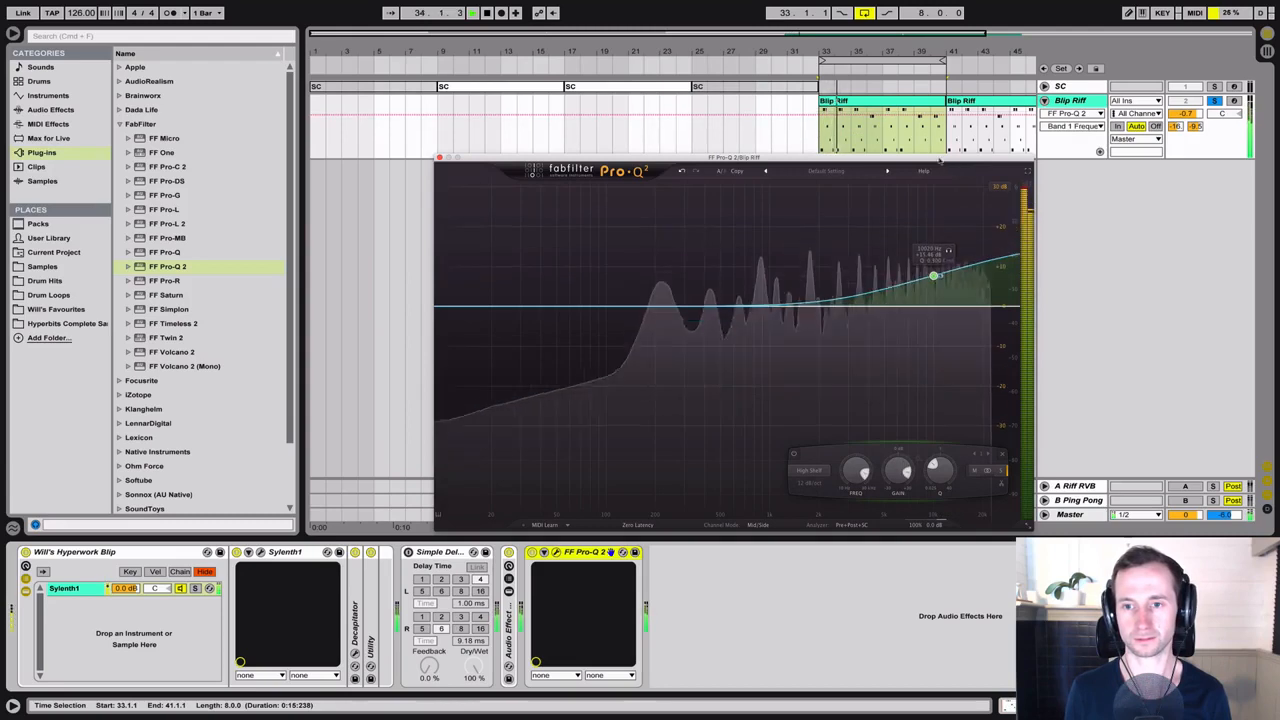
{"action": "mouse_move", "coordinate": [933, 274]}
{"action": "left_mouse_down"}
{"action": "mouse_move", "coordinate": [930, 229]}
{"action": "mouse_move", "coordinate": [925, 271]}
{"action": "mouse_move", "coordinate": [917, 264]}
{"action": "left_mouse_up"}
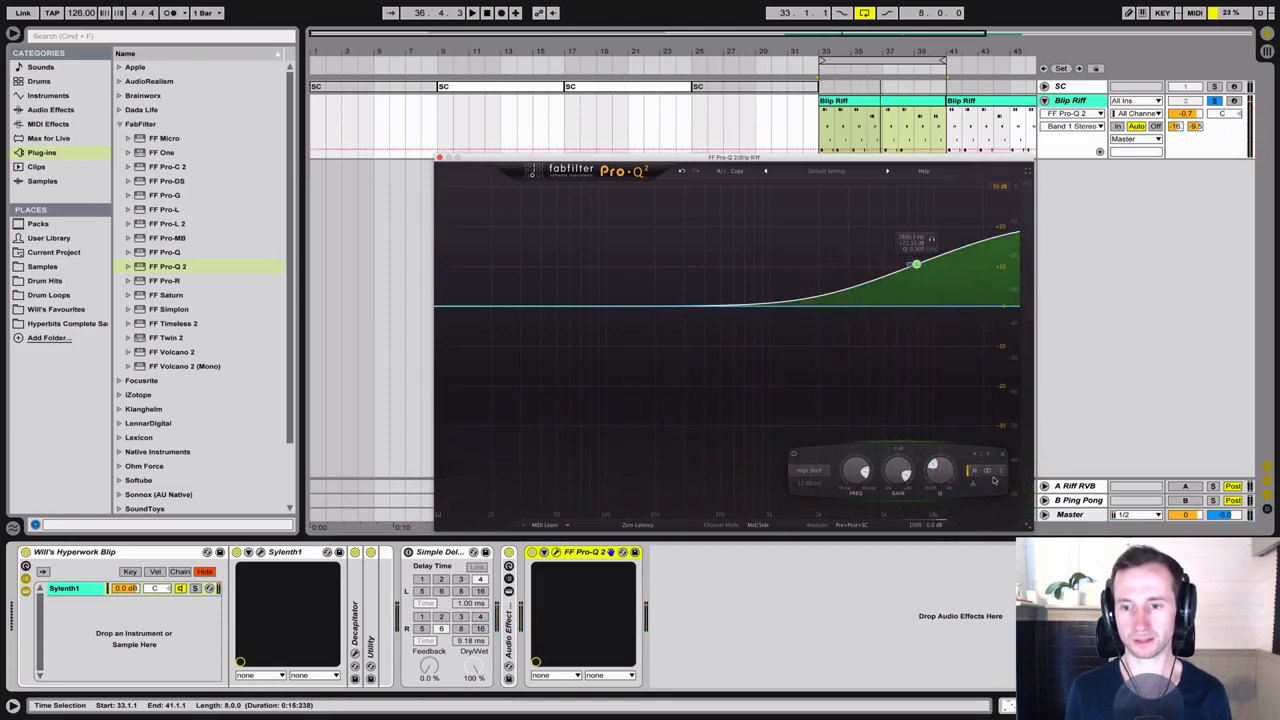
Add a mid-channel High Shelf band cutting 30 dB, and lower its frequency to about 1.17 kHz while the riff plays.
{"action": "left_click", "coordinate": [718, 307]}
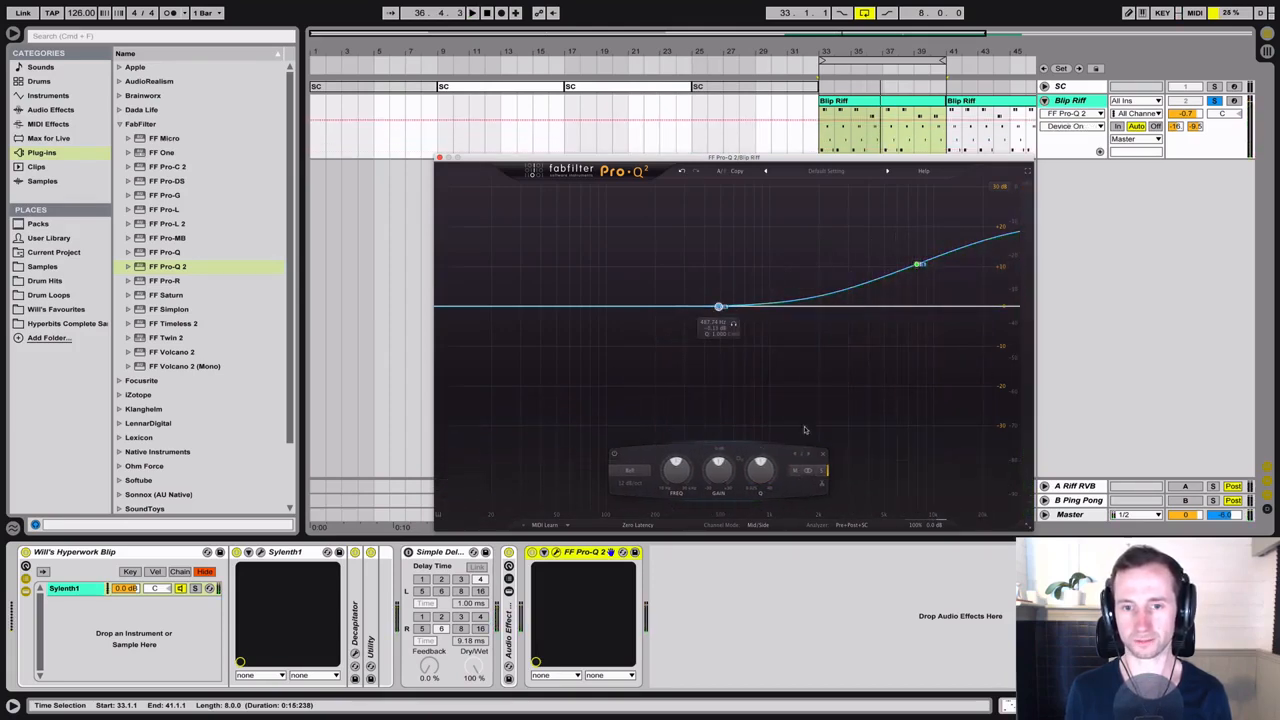
{"action": "left_click", "coordinate": [801, 473]}
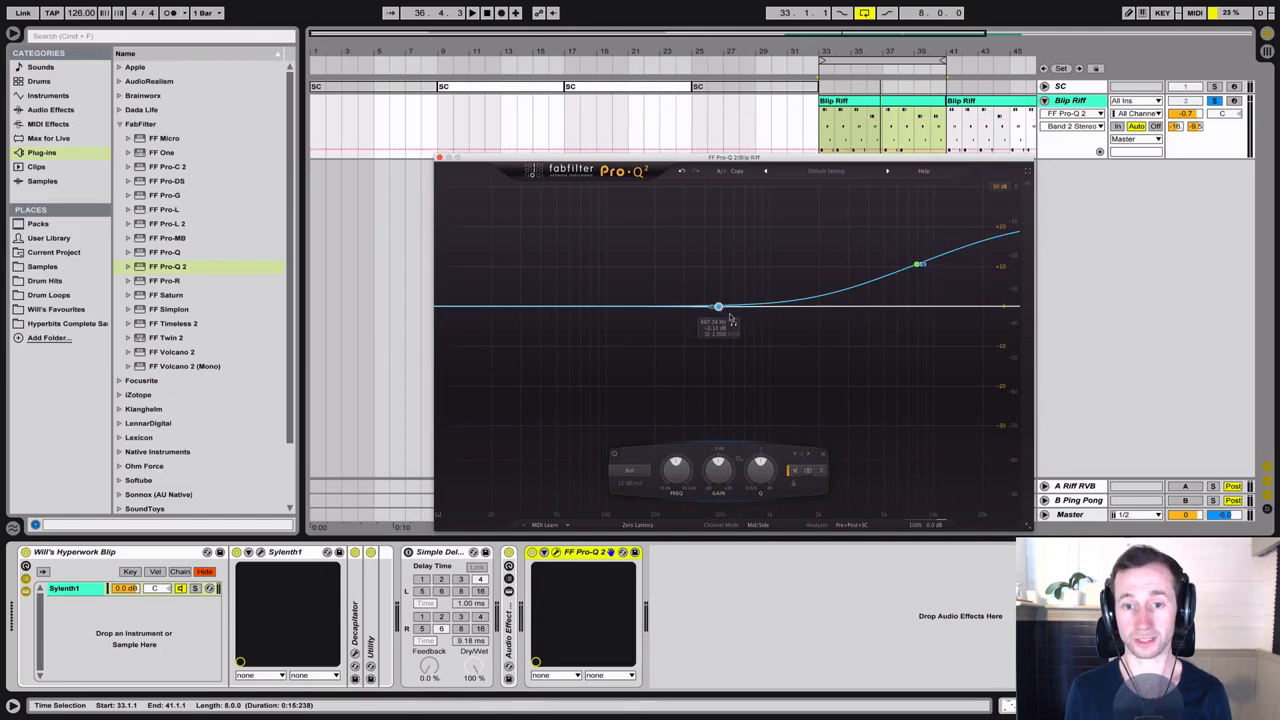
{"action": "left_click_drag", "start_coordinate": [718, 307], "coordinate": [988, 507]}
{"action": "key", "text": "space"}
{"action": "left_click", "coordinate": [809, 470]}
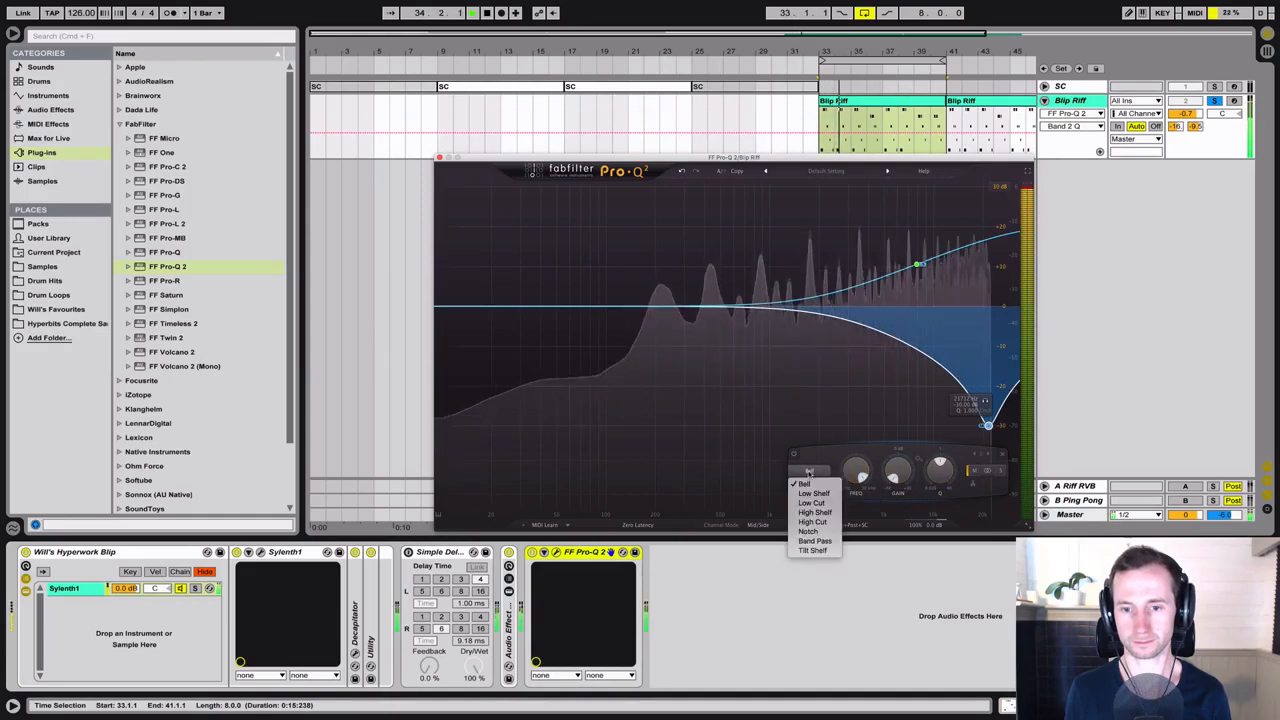
{"action": "left_click", "coordinate": [814, 512]}
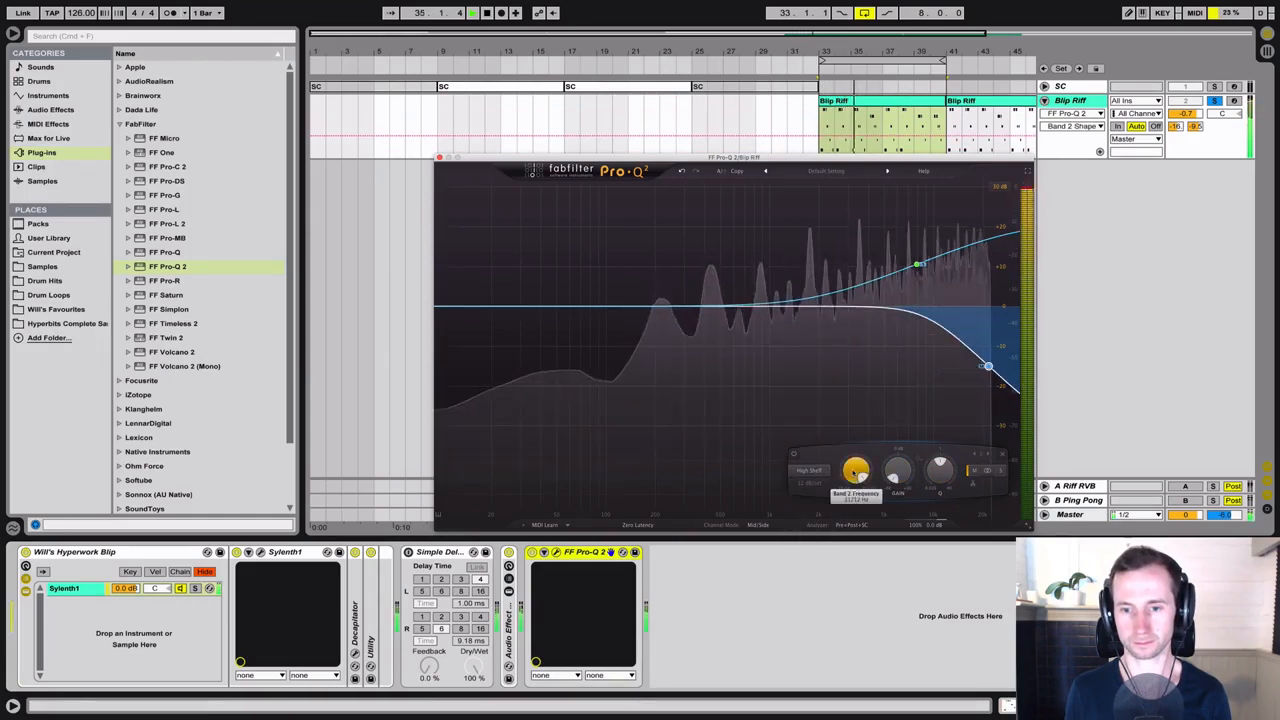
{"action": "left_click_drag", "start_coordinate": [855, 472], "coordinate": [843, 515]}
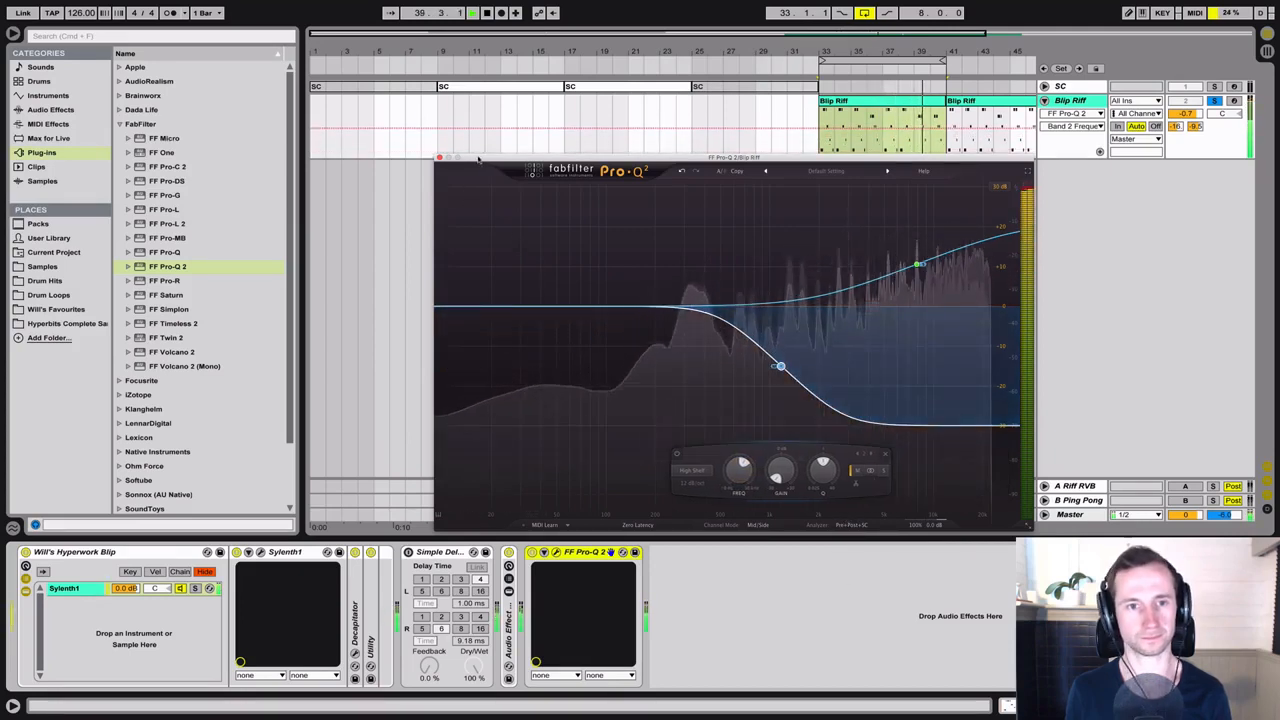
Move the Pro-Q 2 window aside and compare the riff with the EQ bypassed and active.
{"action": "left_click_drag", "start_coordinate": [475, 159], "coordinate": [612, 170]}
{"action": "key", "text": "space"}
{"action": "left_click", "coordinate": [532, 552]}
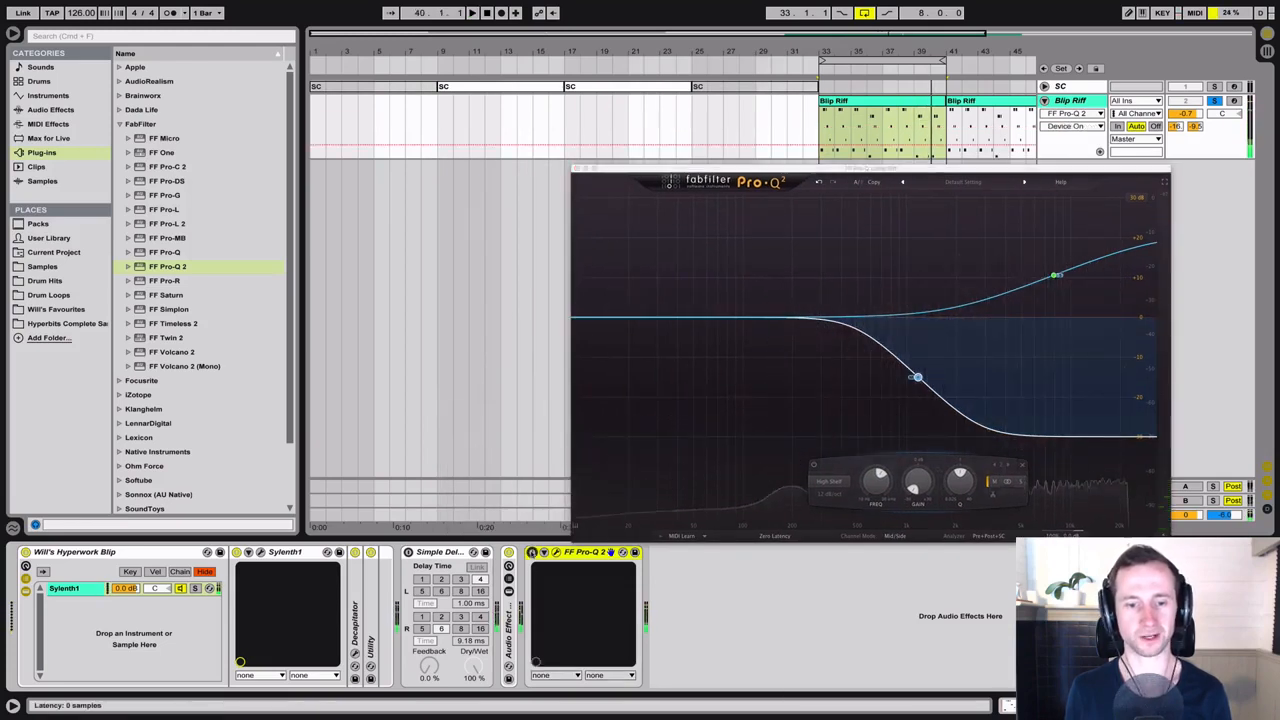
{"action": "key", "text": "space"}
{"action": "left_click", "coordinate": [532, 552]}
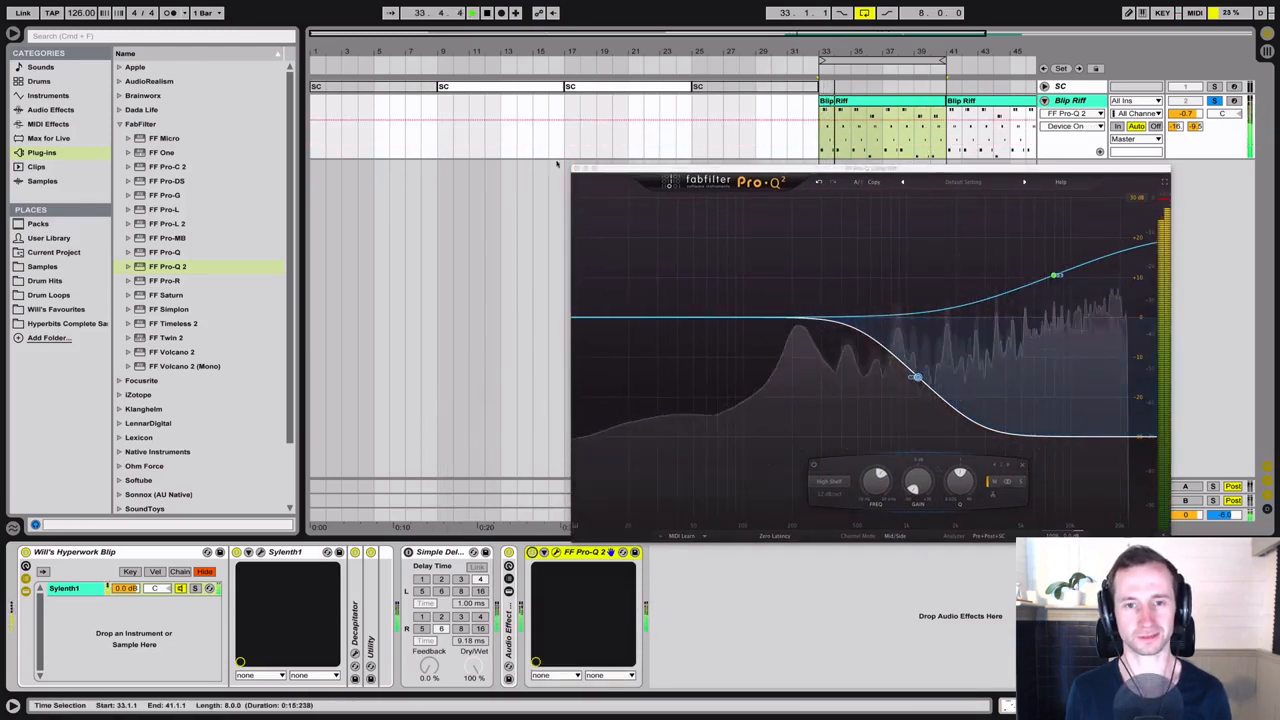
Review the mid and side curves once more, remove Pro-Q 2 from the track, and collapse the FabFilter folder.
{"action": "left_click", "coordinate": [576, 169]}
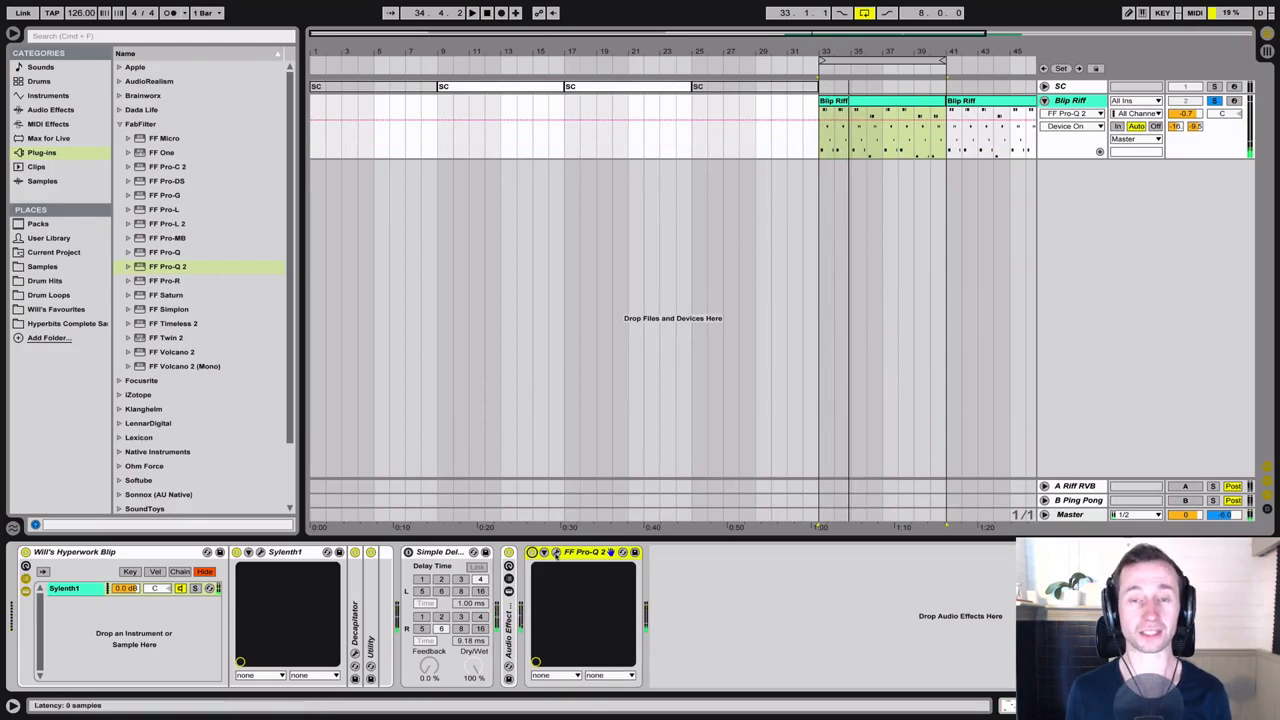
{"action": "left_click", "coordinate": [556, 553]}
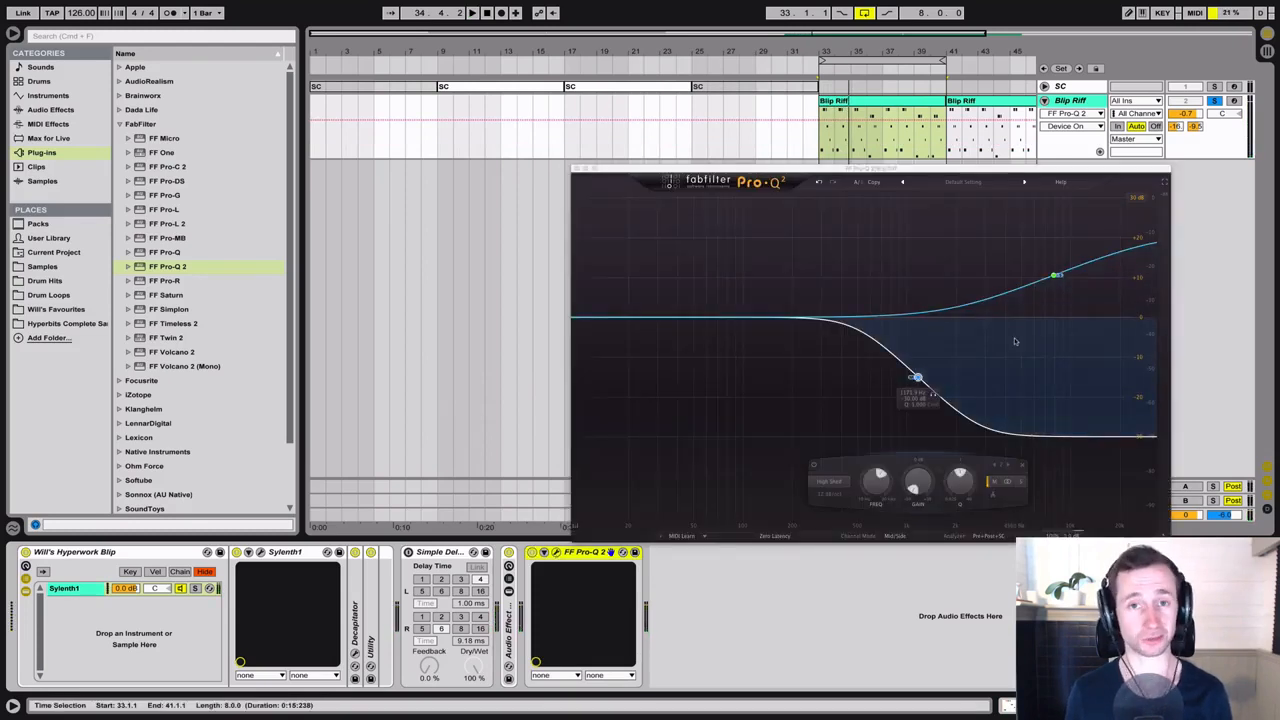
{"action": "left_click", "coordinate": [576, 169]}
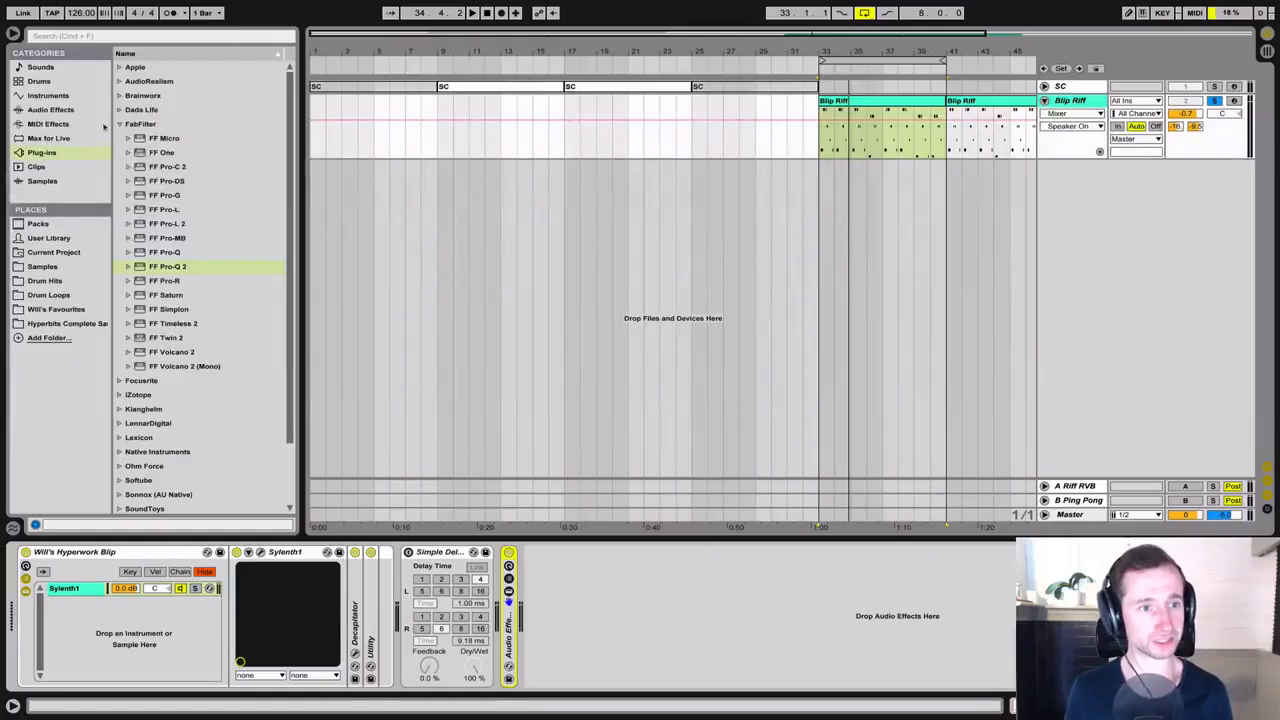
{"action": "left_click", "coordinate": [119, 124]}
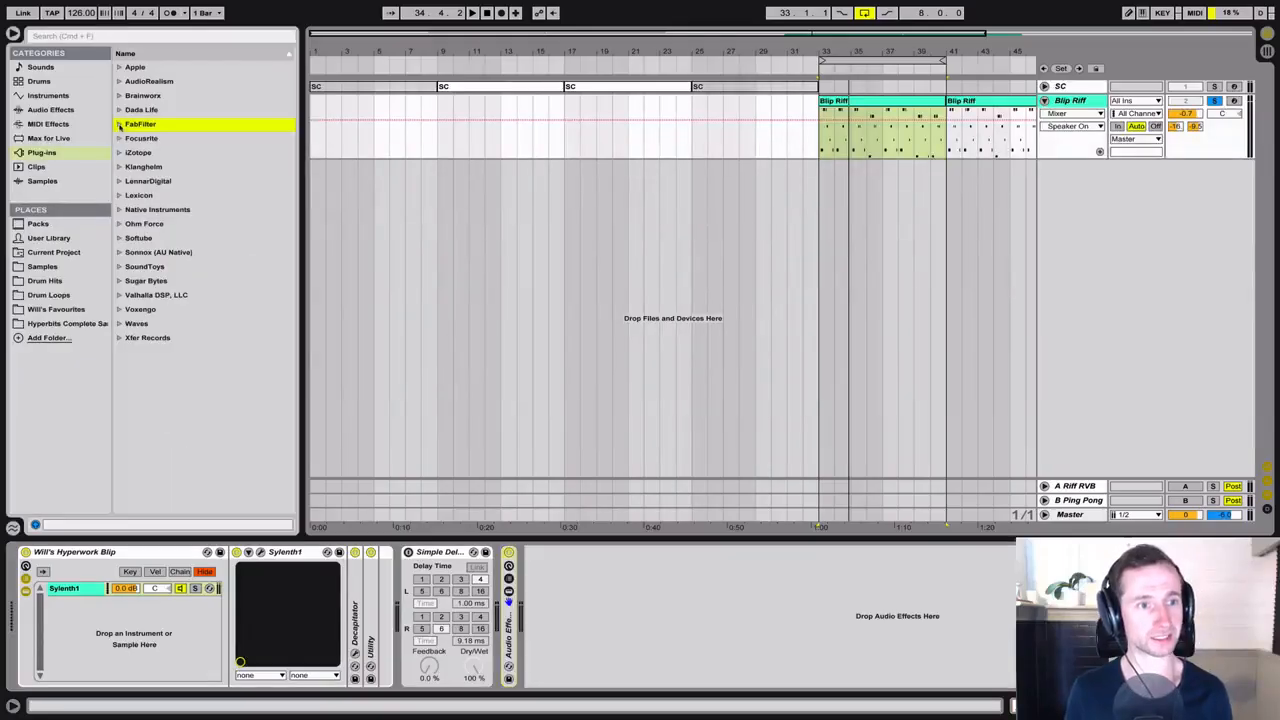
Add the Chorus audio effect after the Audio Effect Rack and audition the riff with Chorus bypassed.
{"action": "left_click", "coordinate": [52, 110]}
{"action": "left_click_drag", "start_coordinate": [152, 92], "coordinate": [632, 641]}
{"action": "left_click", "coordinate": [532, 552]}
{"action": "key", "text": "space"}
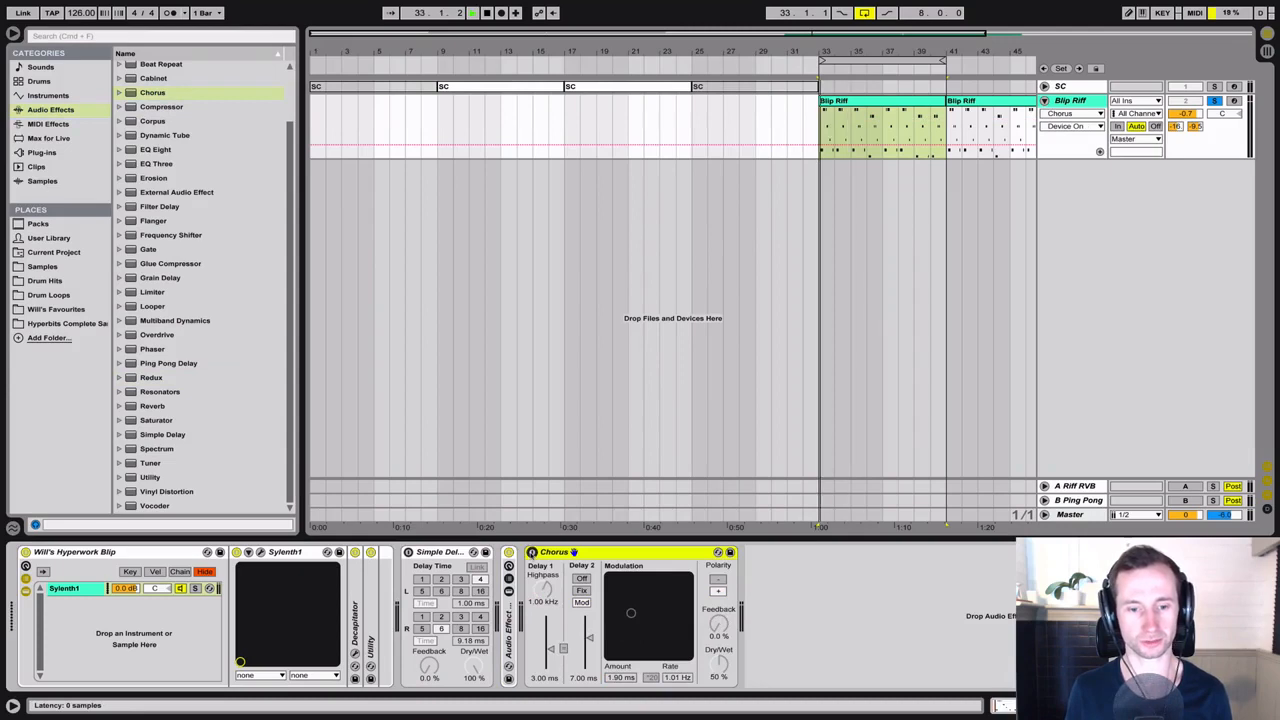
Deactivate the Audio Effect Rack and play the riff with Chorus switched on.
{"action": "left_click", "coordinate": [509, 552]}
{"action": "left_click", "coordinate": [532, 552]}
{"action": "key", "text": "space"}
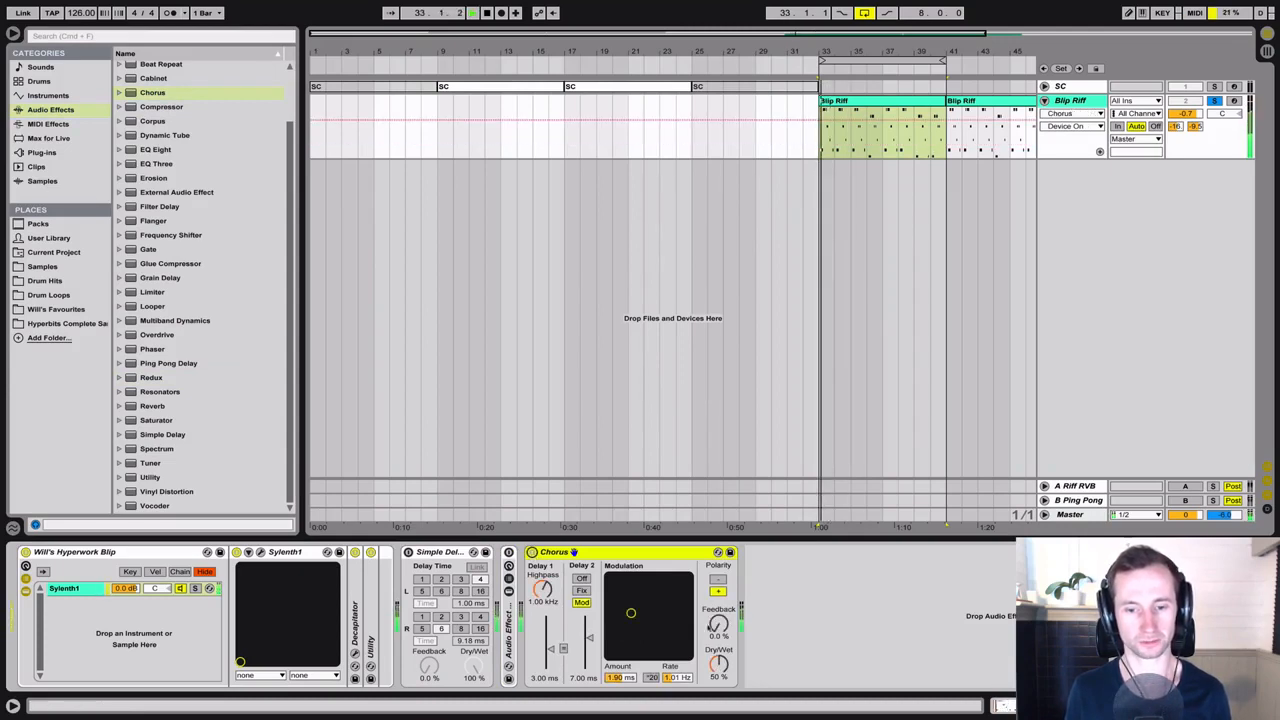
Try Chorus at 60% Dry/Wet with a modulation amount of 3.08 ms and rate of 0.46 Hz, and delete the device.
{"action": "left_click_drag", "start_coordinate": [719, 664], "coordinate": [719, 655]}
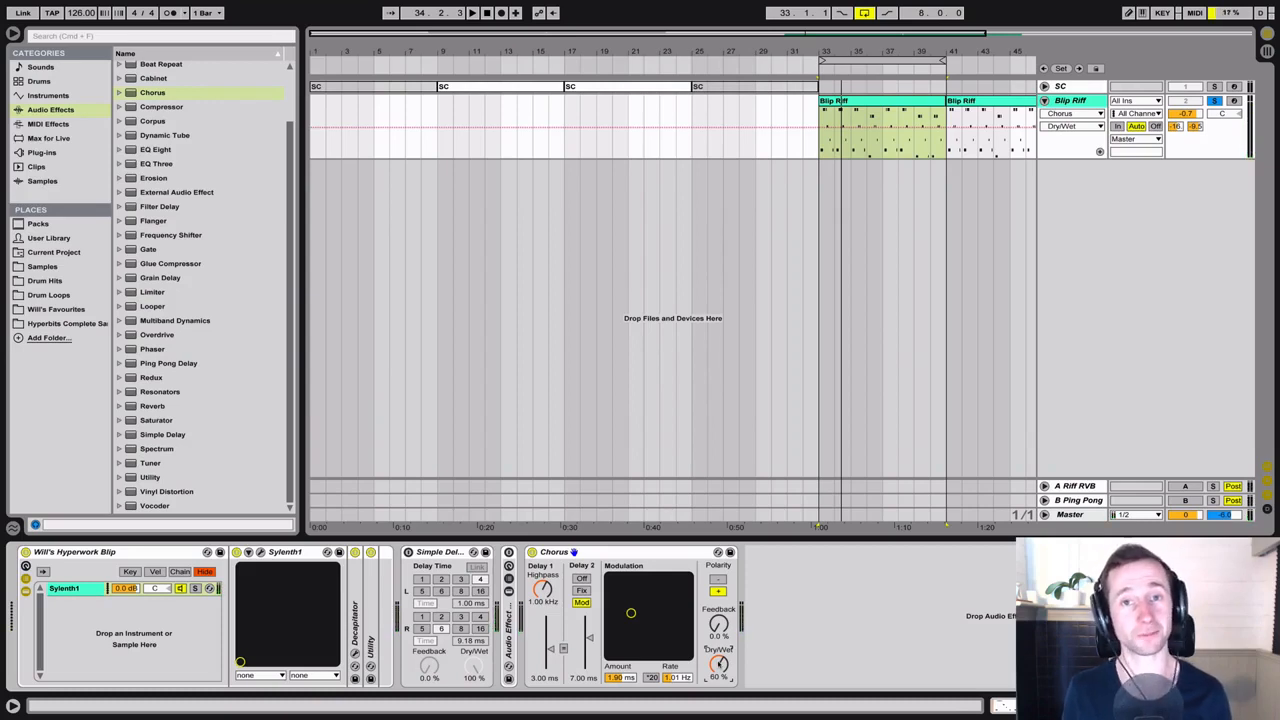
{"action": "key", "text": "space"}
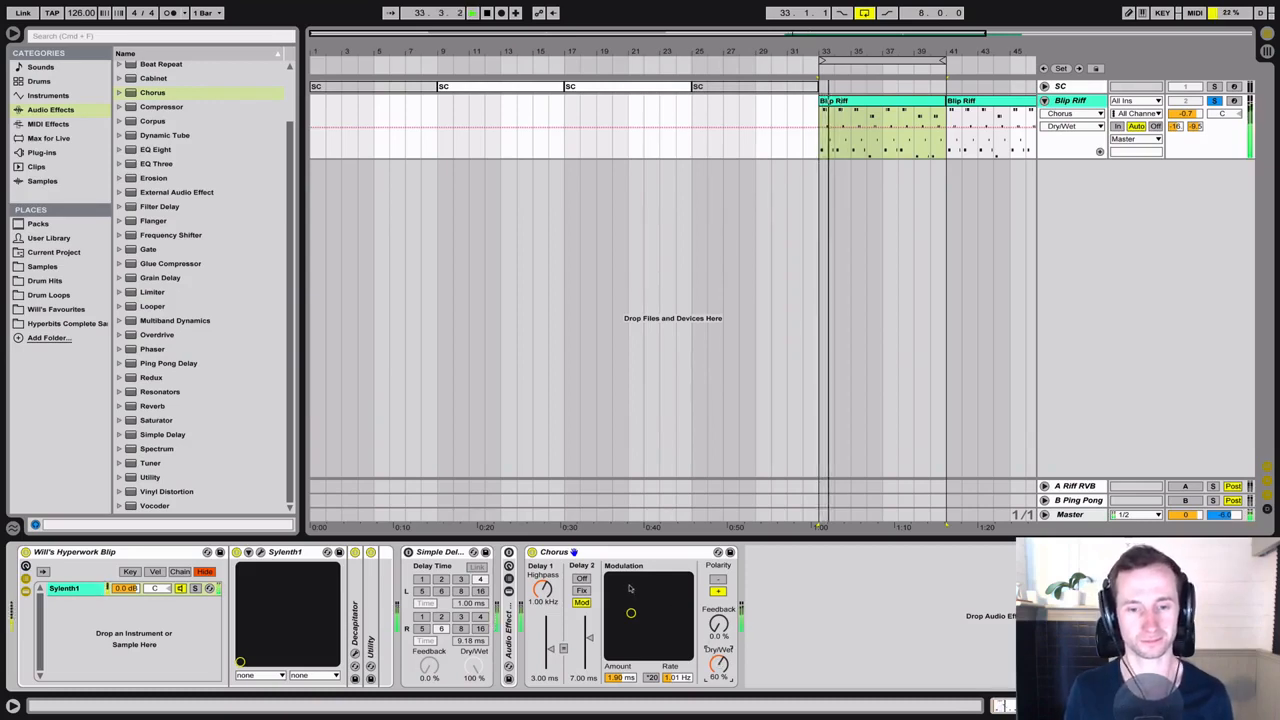
{"action": "mouse_move", "coordinate": [631, 612]}
{"action": "left_mouse_down"}
{"action": "mouse_move", "coordinate": [675, 589]}
{"action": "mouse_move", "coordinate": [650, 606]}
{"action": "left_mouse_up"}
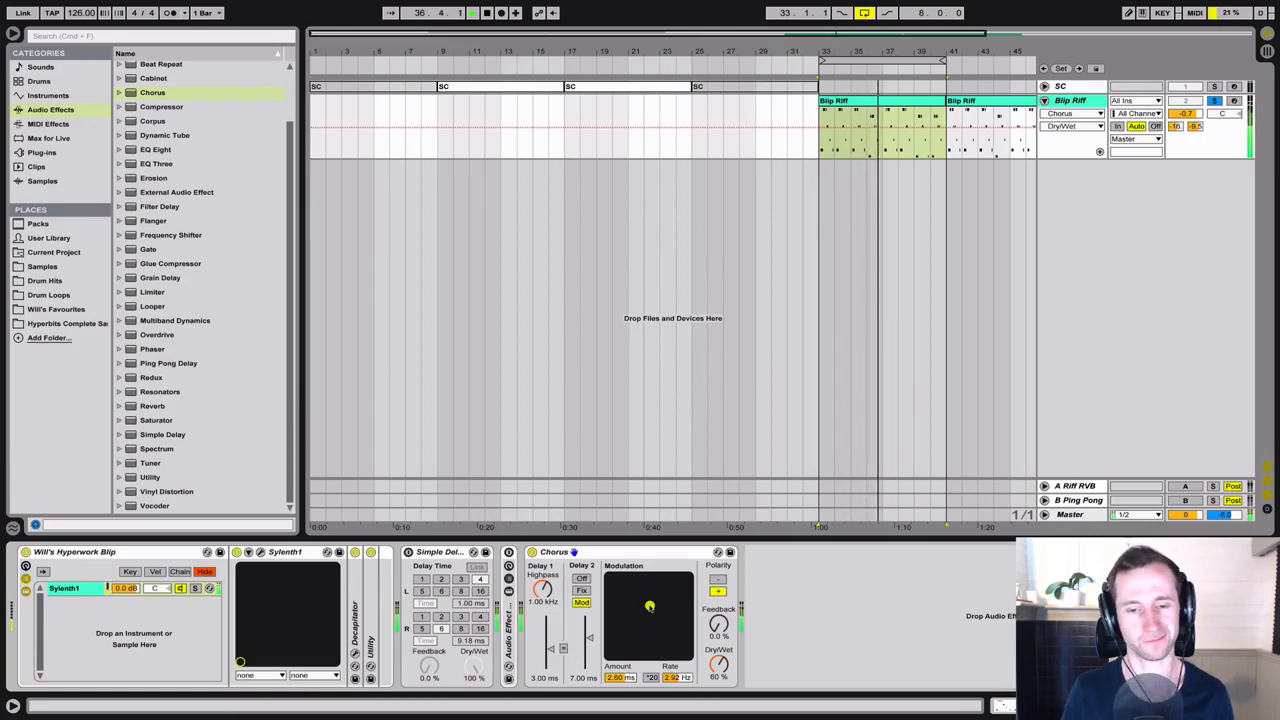
{"action": "left_click_drag", "start_coordinate": [642, 619], "coordinate": [621, 601]}
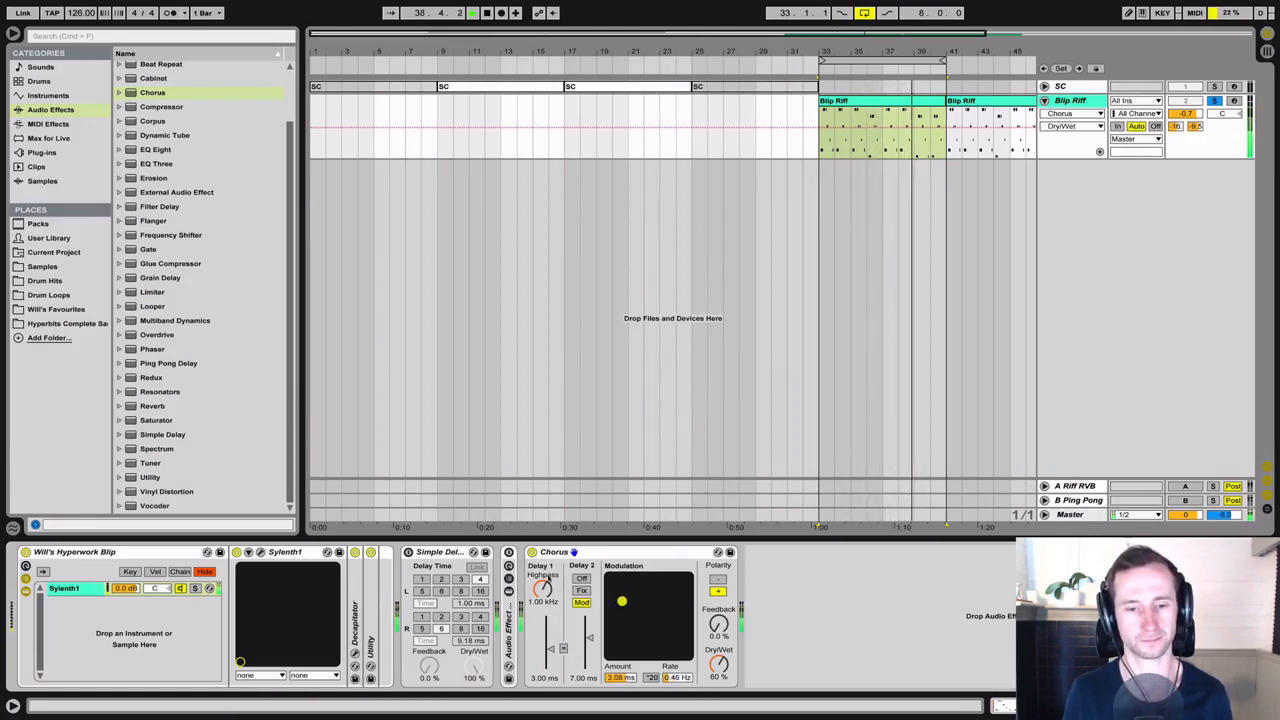
{"action": "key", "text": "space"}
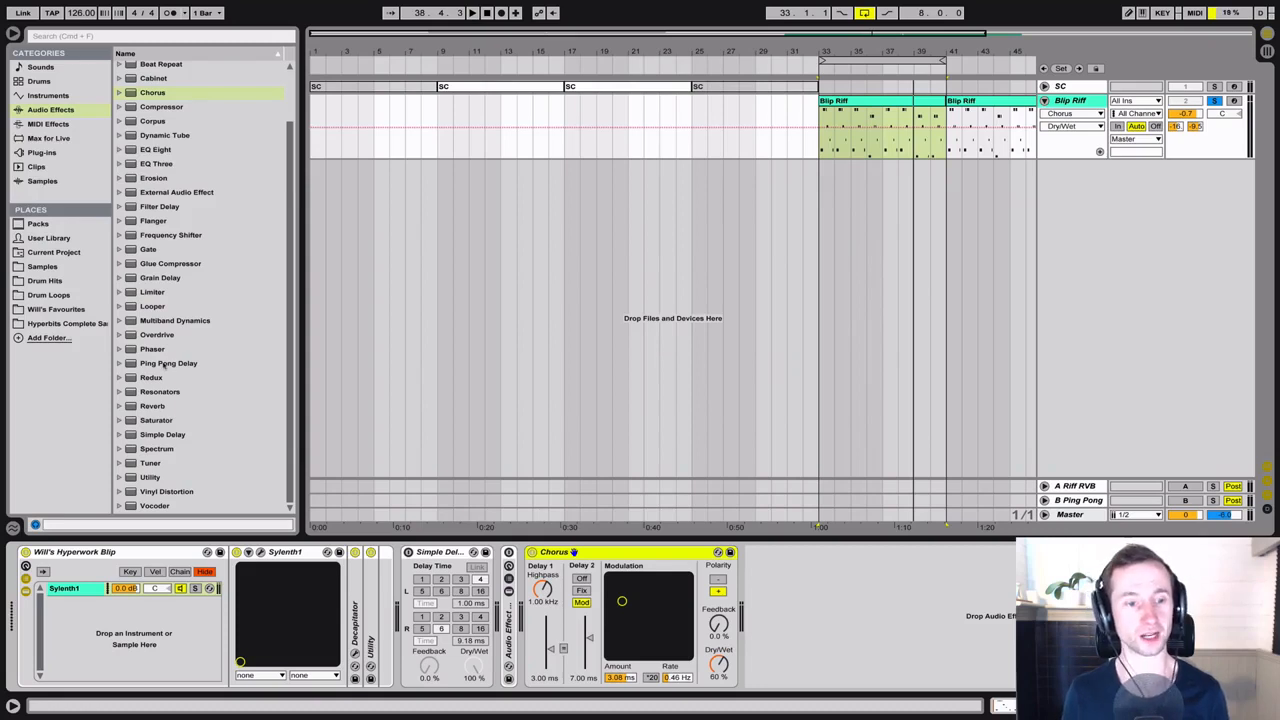
{"action": "key", "text": "Delete"}
Try a Phaser after the Audio Effect Rack, adjusting its frequency and feedback while auditioning the riff, and delete it.
{"action": "left_click", "coordinate": [205, 348]}
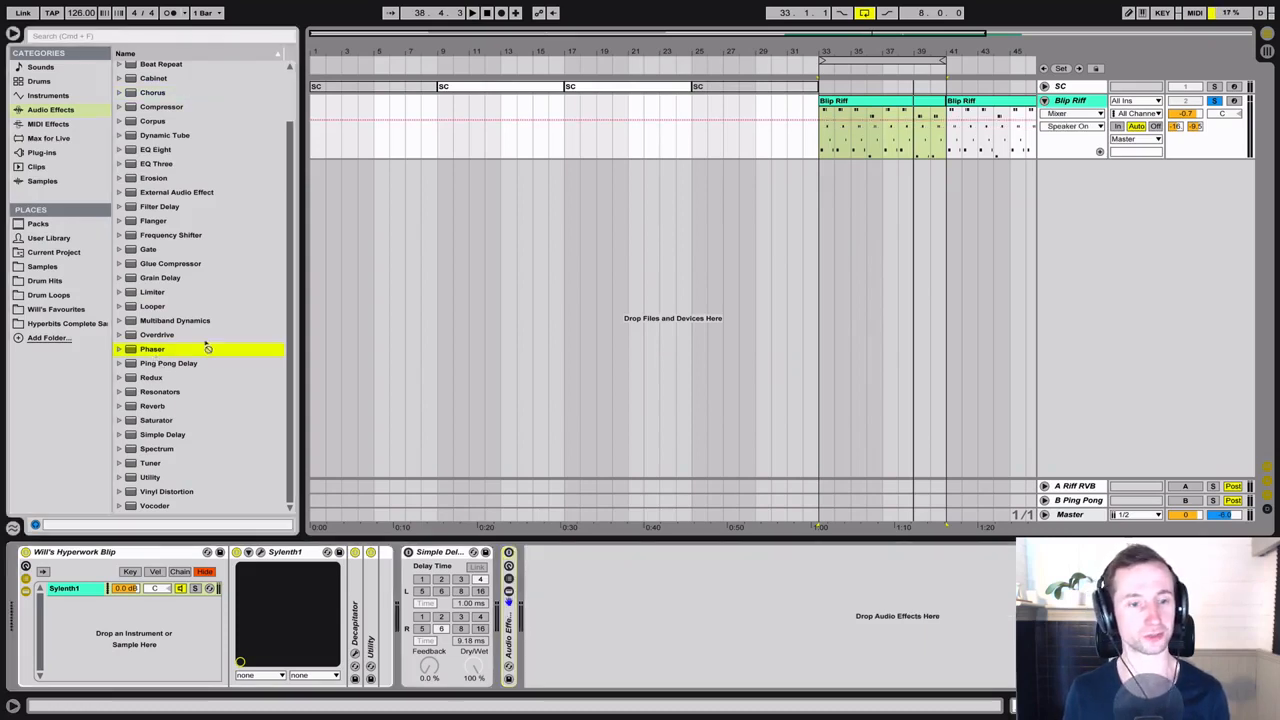
{"action": "left_click_drag", "start_coordinate": [610, 667], "coordinate": [616, 603]}
{"action": "key", "text": "space"}
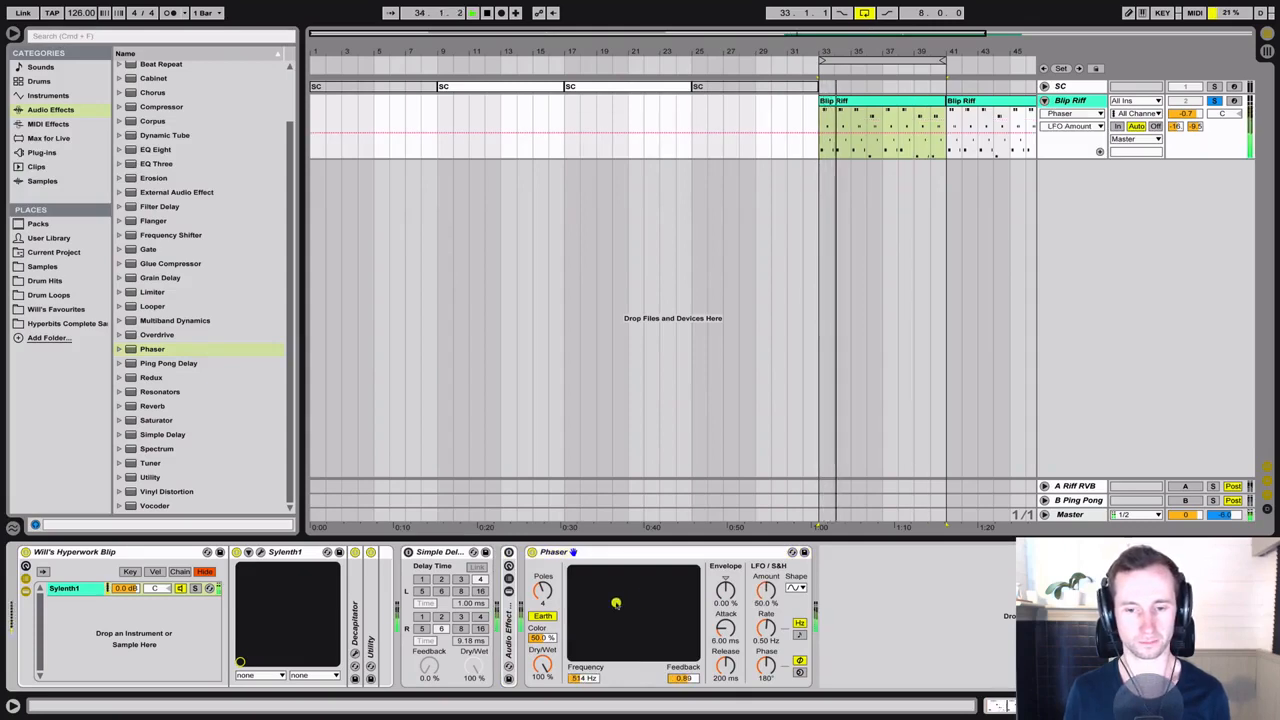
{"action": "left_click", "coordinate": [591, 556]}
{"action": "key", "text": "Delete"}
Add the iZotope Ozone 8 Imager plug-in after the Audio Effect Rack on the Blip Riff track.
{"action": "left_click", "coordinate": [151, 377]}
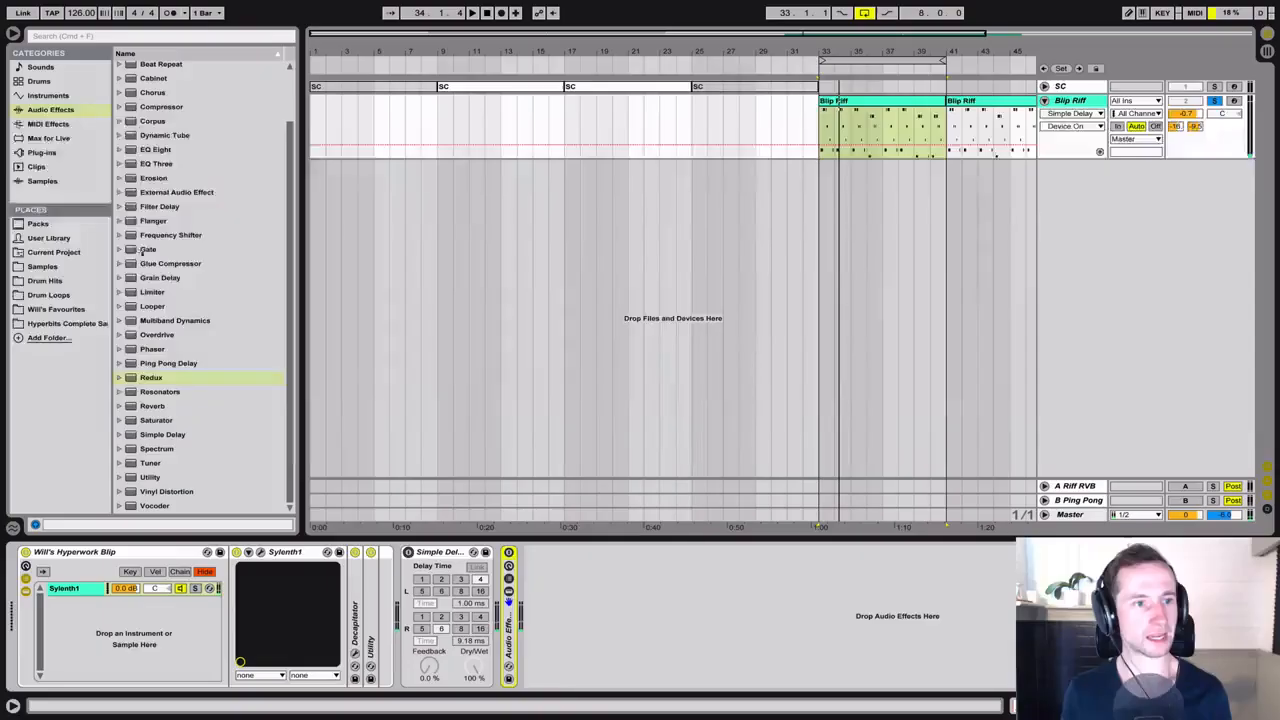
{"action": "left_click", "coordinate": [45, 152]}
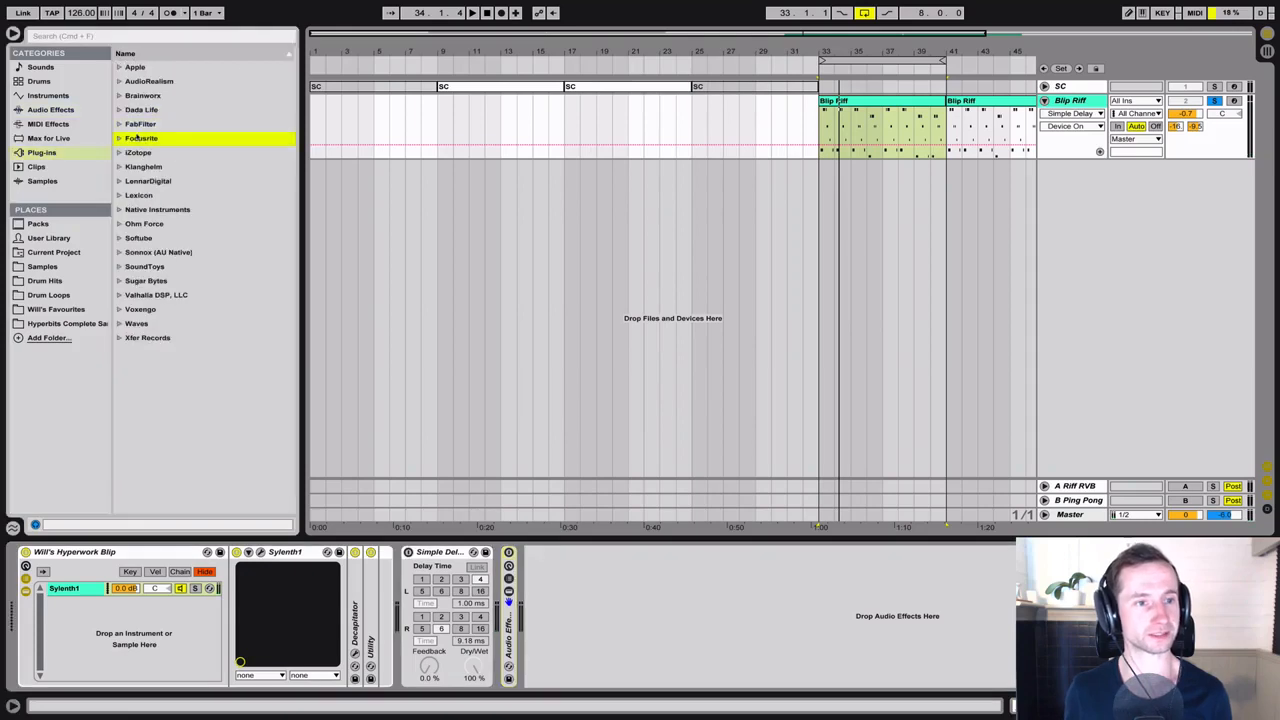
{"action": "key", "text": "Down"}
{"action": "key", "text": "Down"}
{"action": "key", "text": "Down"}
{"action": "key", "text": "Up"}
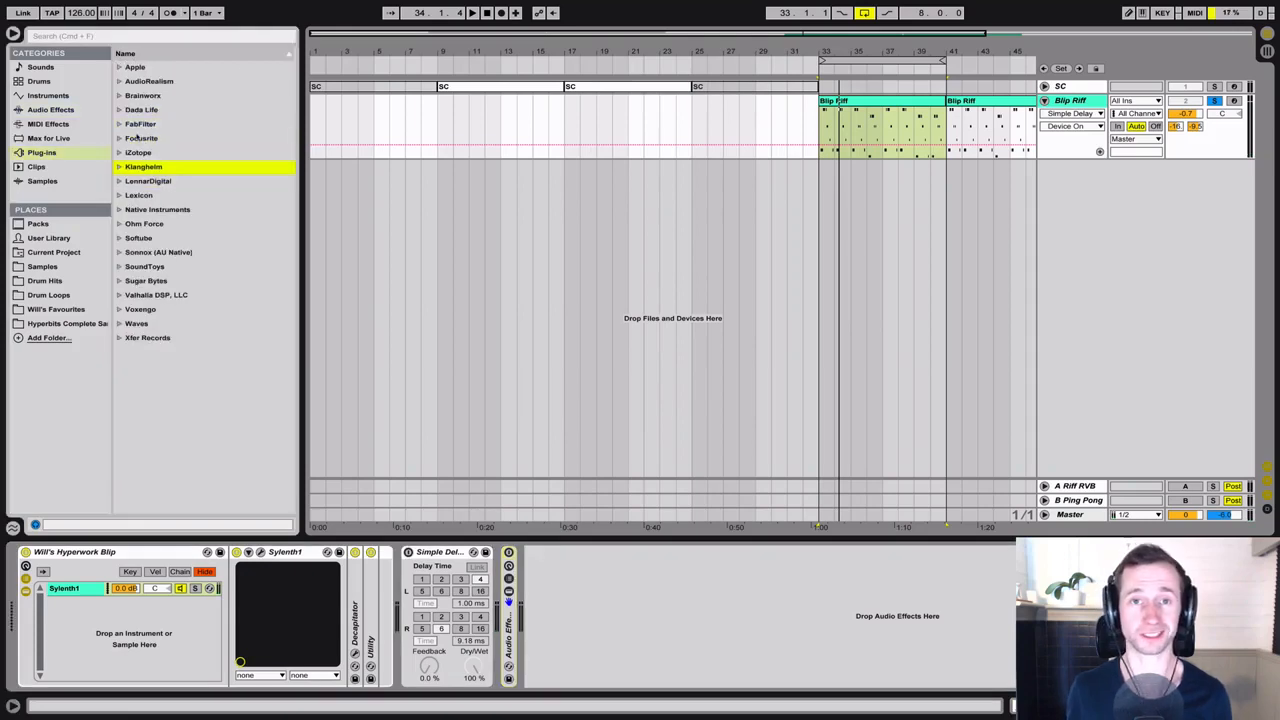
{"action": "key", "text": "Up"}
{"action": "key", "text": "Up"}
{"action": "key", "text": "Up"}
{"action": "key", "text": "Right"}
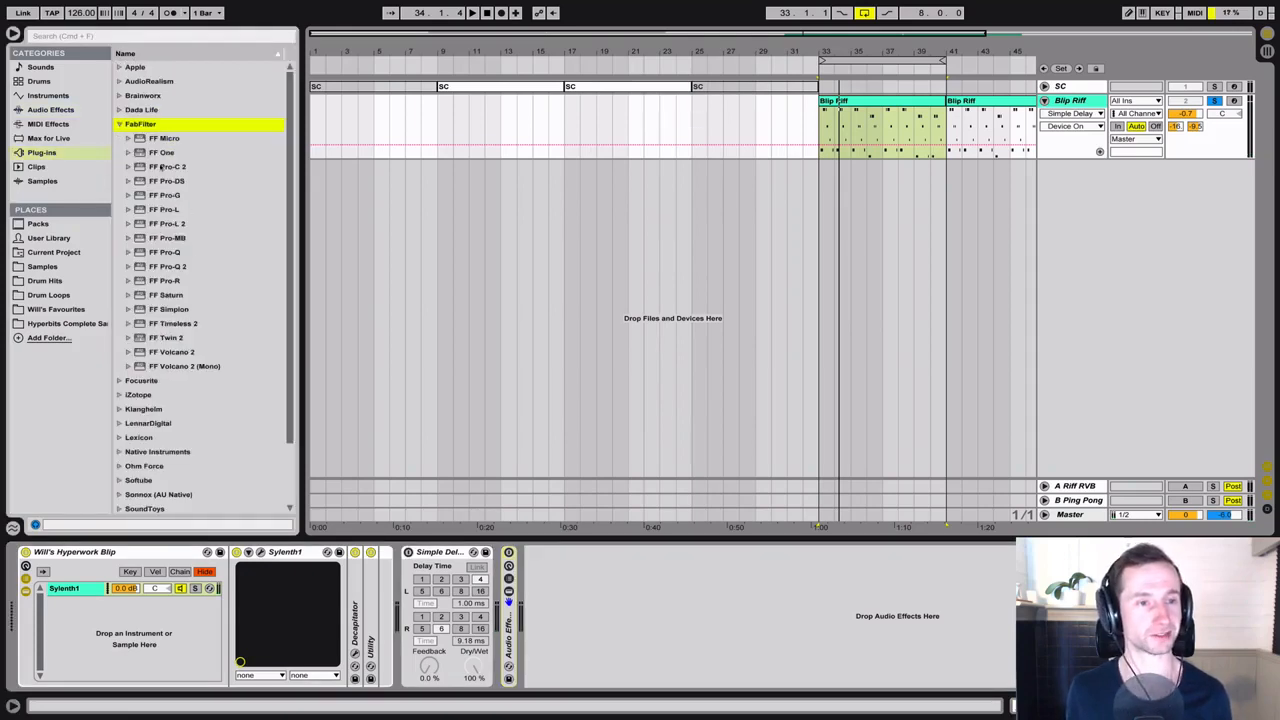
{"action": "key", "text": "Left"}
{"action": "key", "text": "Down"}
{"action": "key", "text": "Down"}
{"action": "key", "text": "Right"}
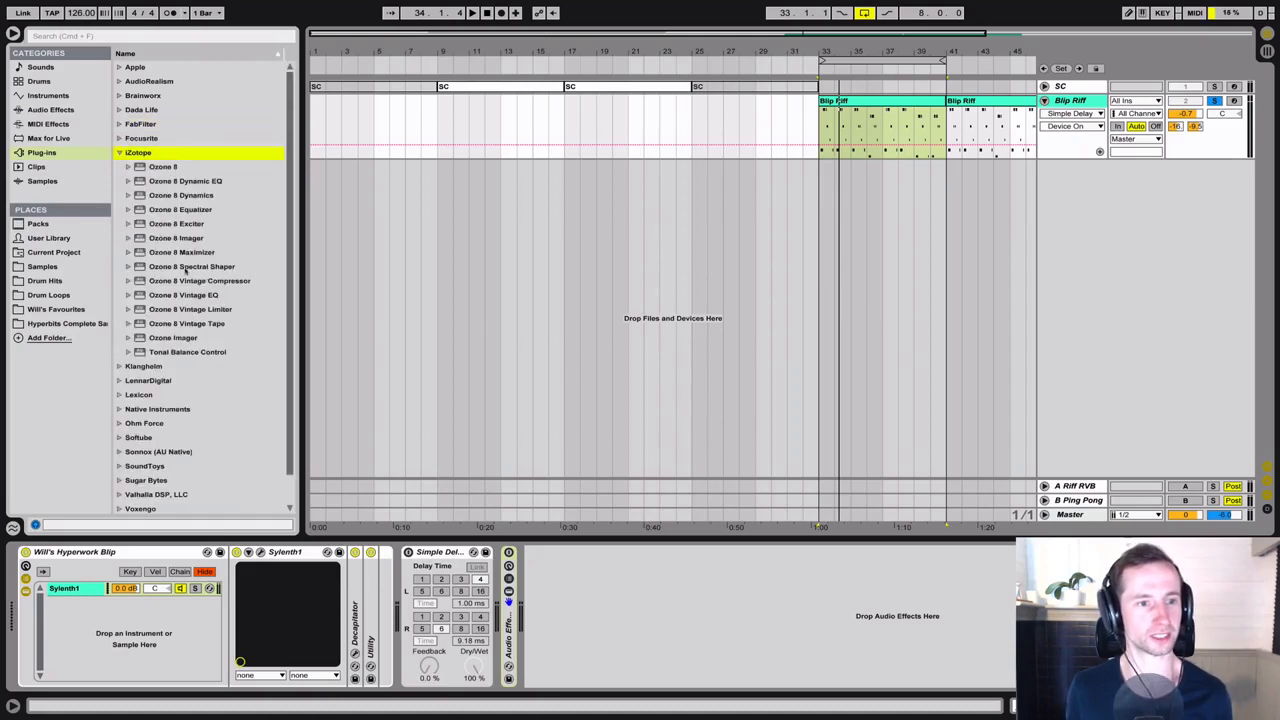
{"action": "left_click_drag", "start_coordinate": [175, 241], "coordinate": [520, 470]}
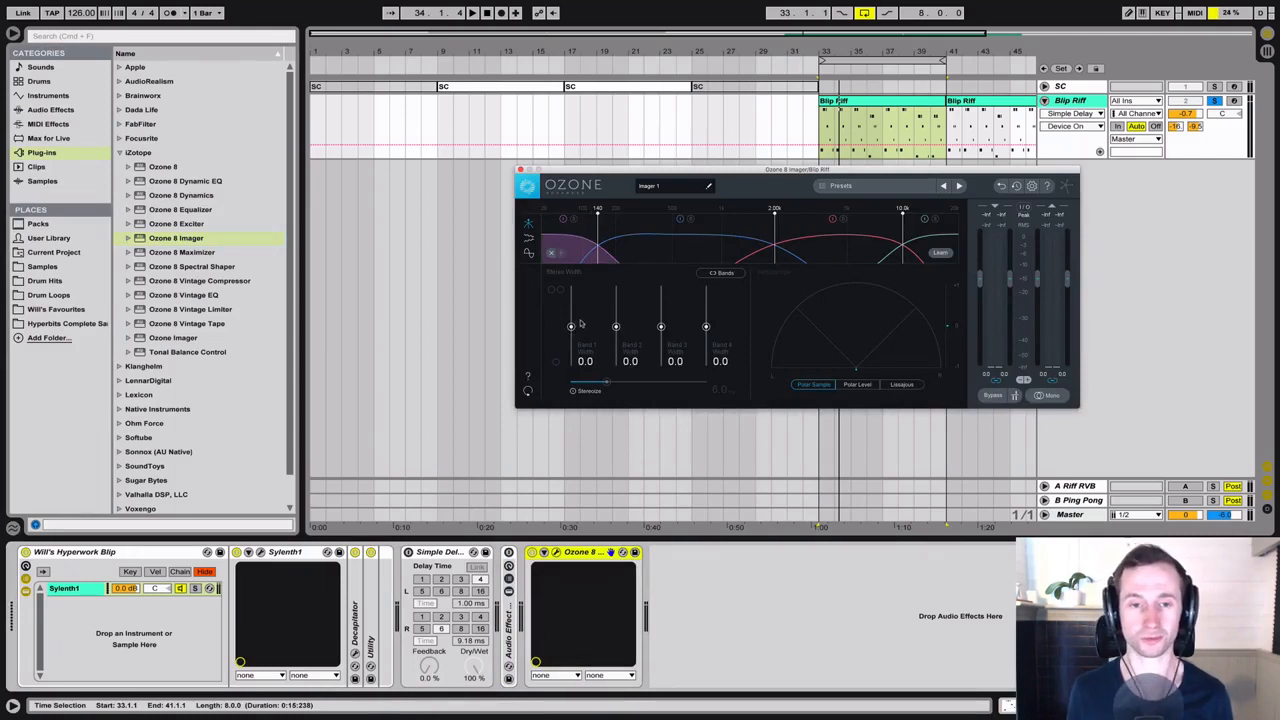
Set the Imager's stereo widths to -100, 25.3, 58.2 and 92.4 for Bands 1 to 4 while the riff plays.
{"action": "left_click_drag", "start_coordinate": [571, 328], "coordinate": [571, 366]}
{"action": "key", "text": "space"}
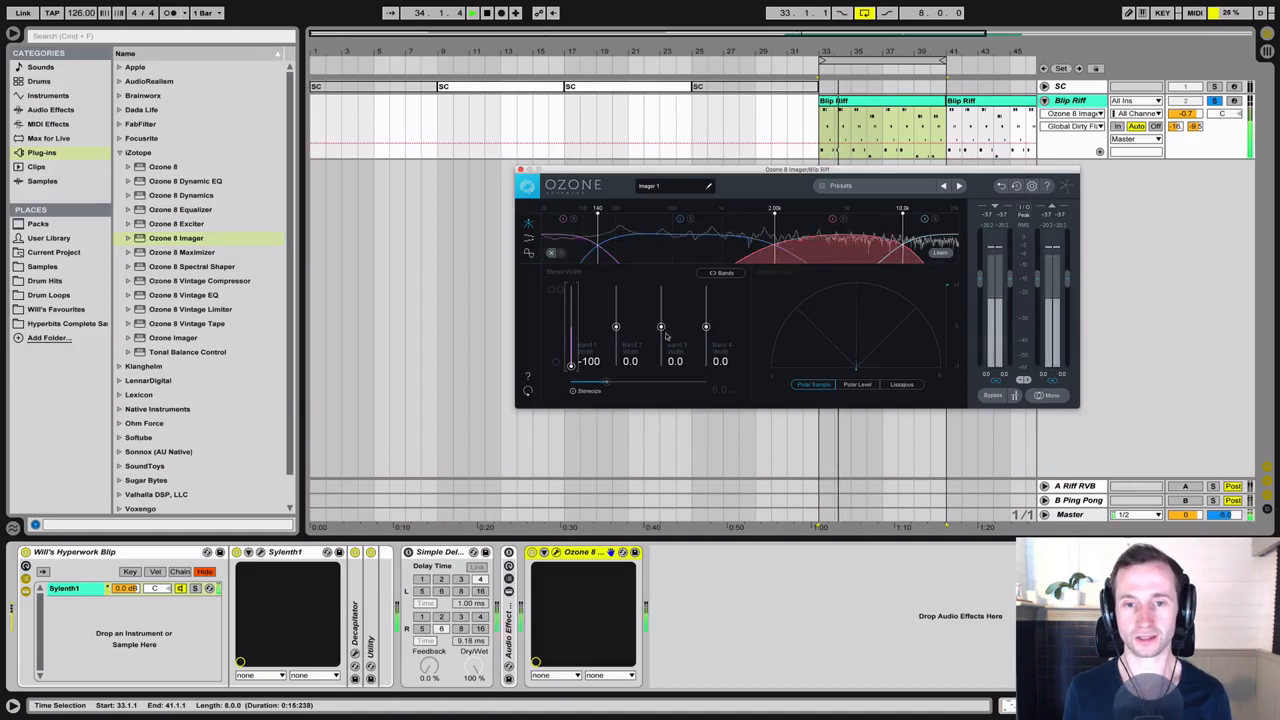
{"action": "left_click_drag", "start_coordinate": [706, 327], "coordinate": [706, 291]}
{"action": "left_click_drag", "start_coordinate": [660, 326], "coordinate": [615, 316]}
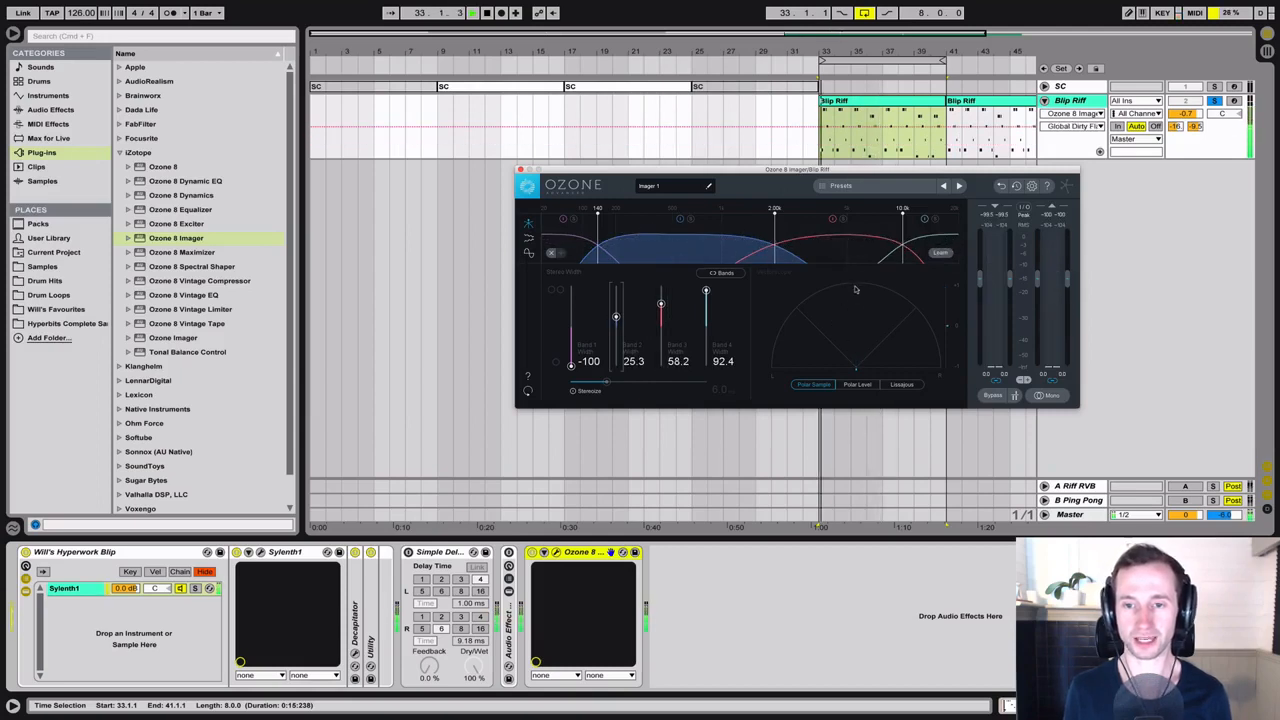
Play the riff with the Audio Effect Rack on and raise the Imager's stereo widths for Bands 2, 3 and 4 to 100.
{"action": "key", "text": "space"}
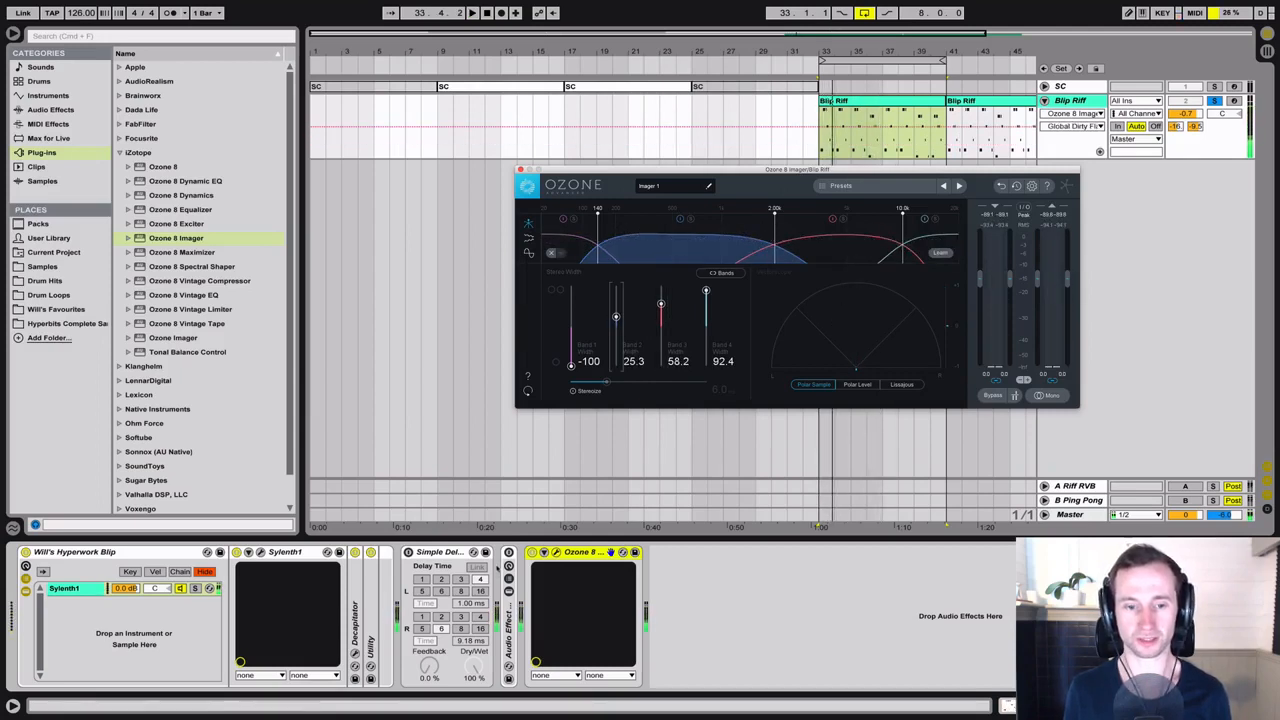
{"action": "key", "text": "space"}
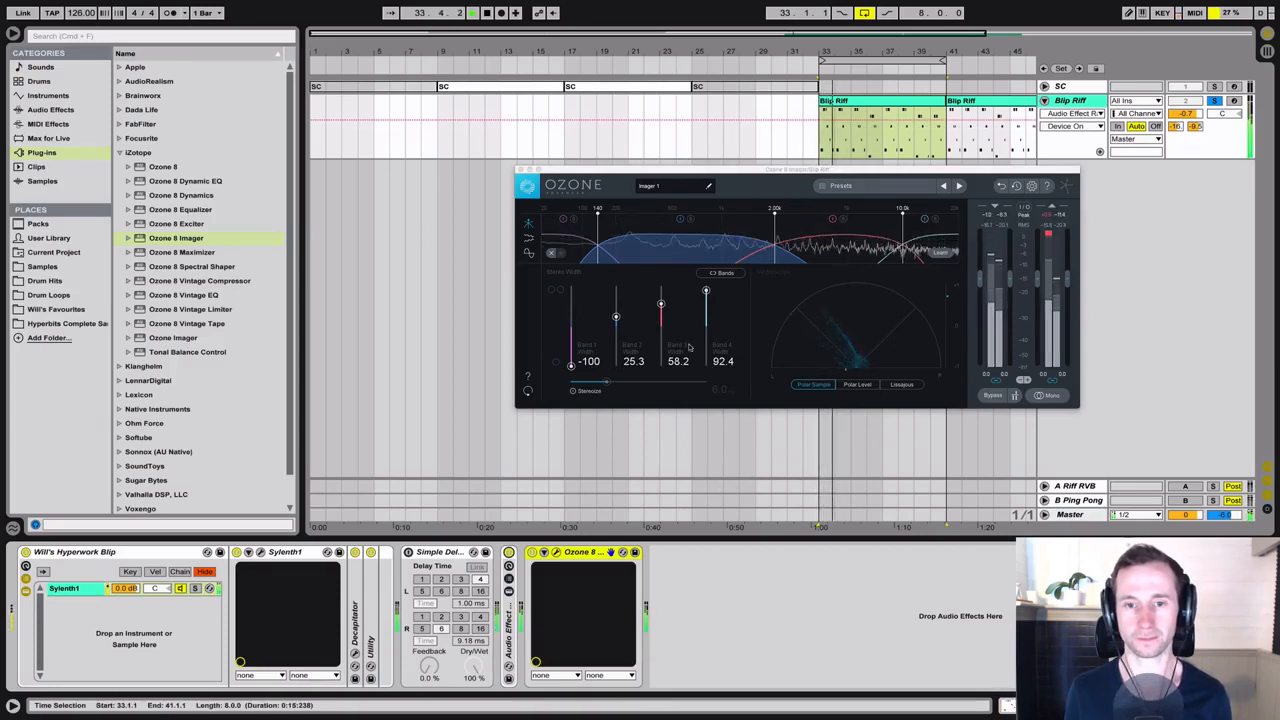
{"action": "left_click_drag", "start_coordinate": [705, 291], "coordinate": [617, 331]}
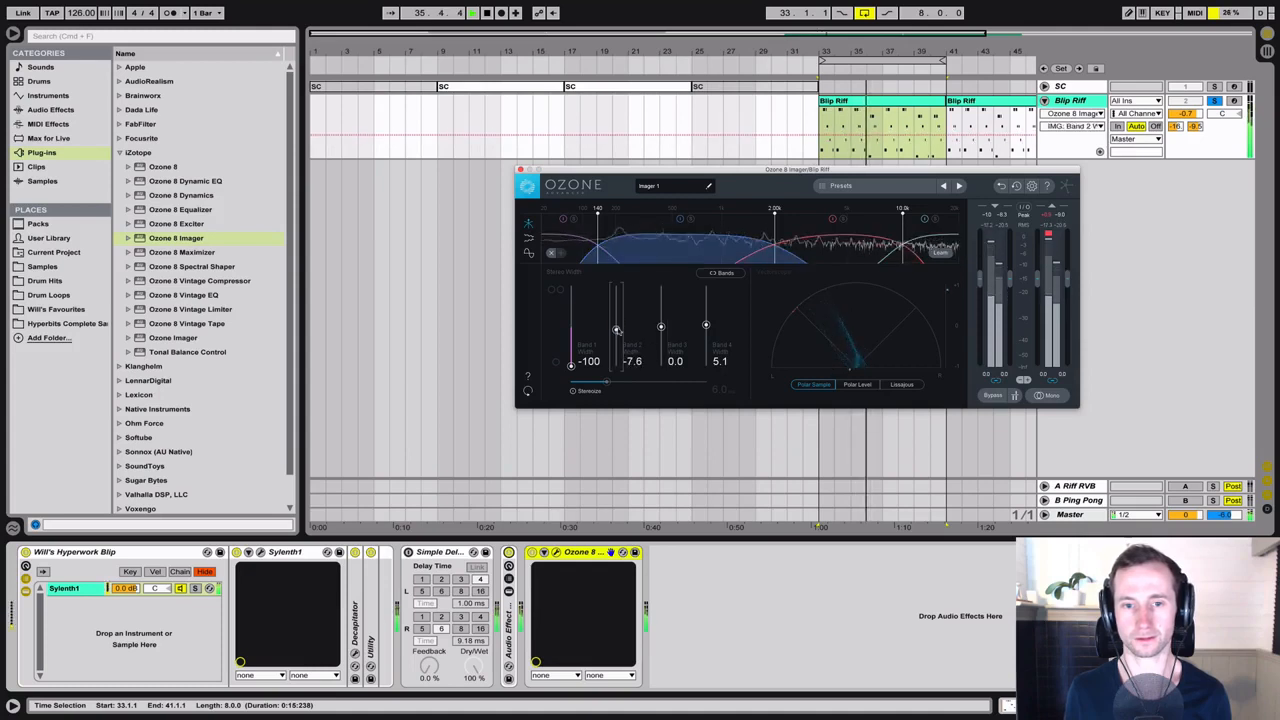
{"action": "left_click_drag", "start_coordinate": [705, 325], "coordinate": [706, 288]}
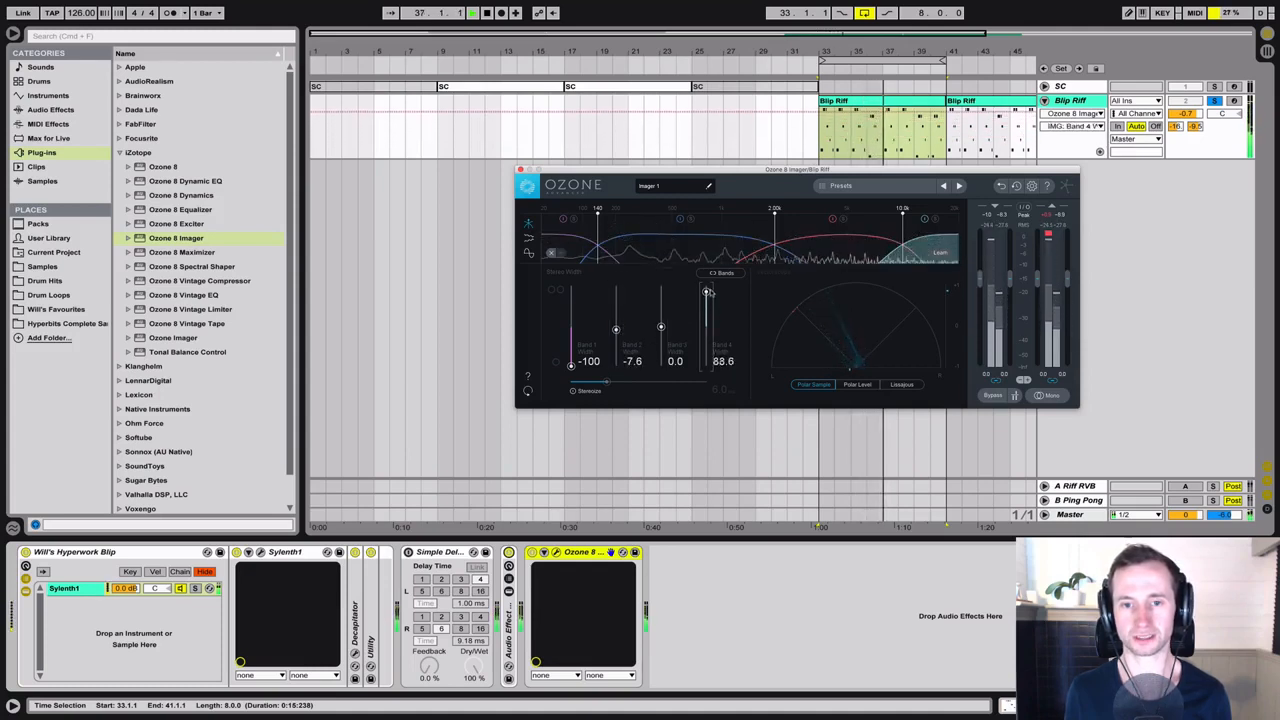
{"action": "left_click_drag", "start_coordinate": [660, 326], "coordinate": [660, 288]}
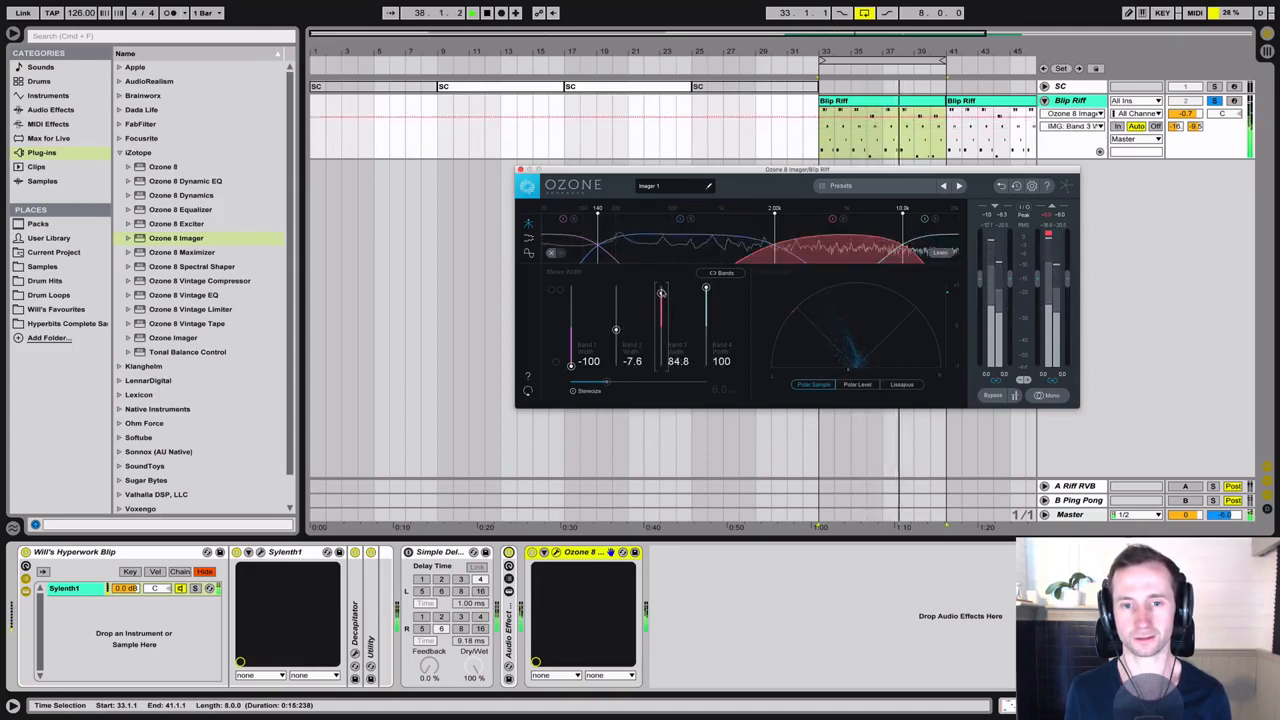
{"action": "left_click_drag", "start_coordinate": [616, 331], "coordinate": [621, 285]}
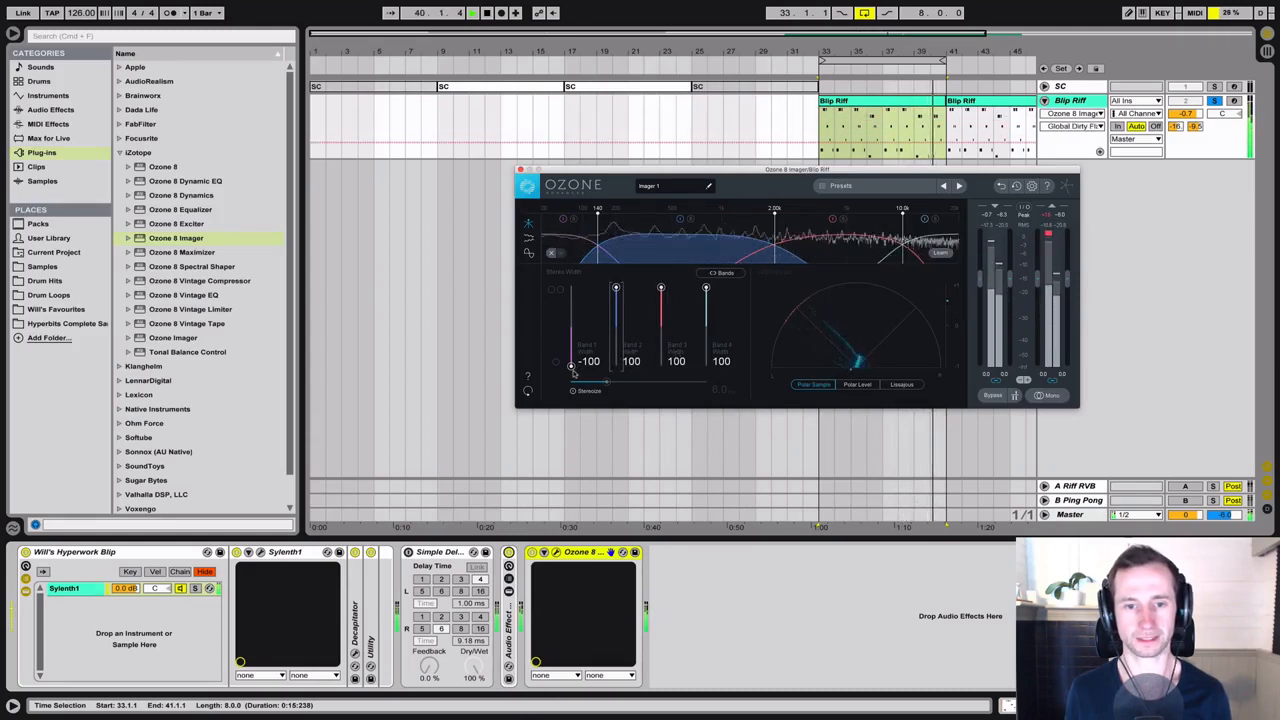
{"action": "key", "text": "space"}
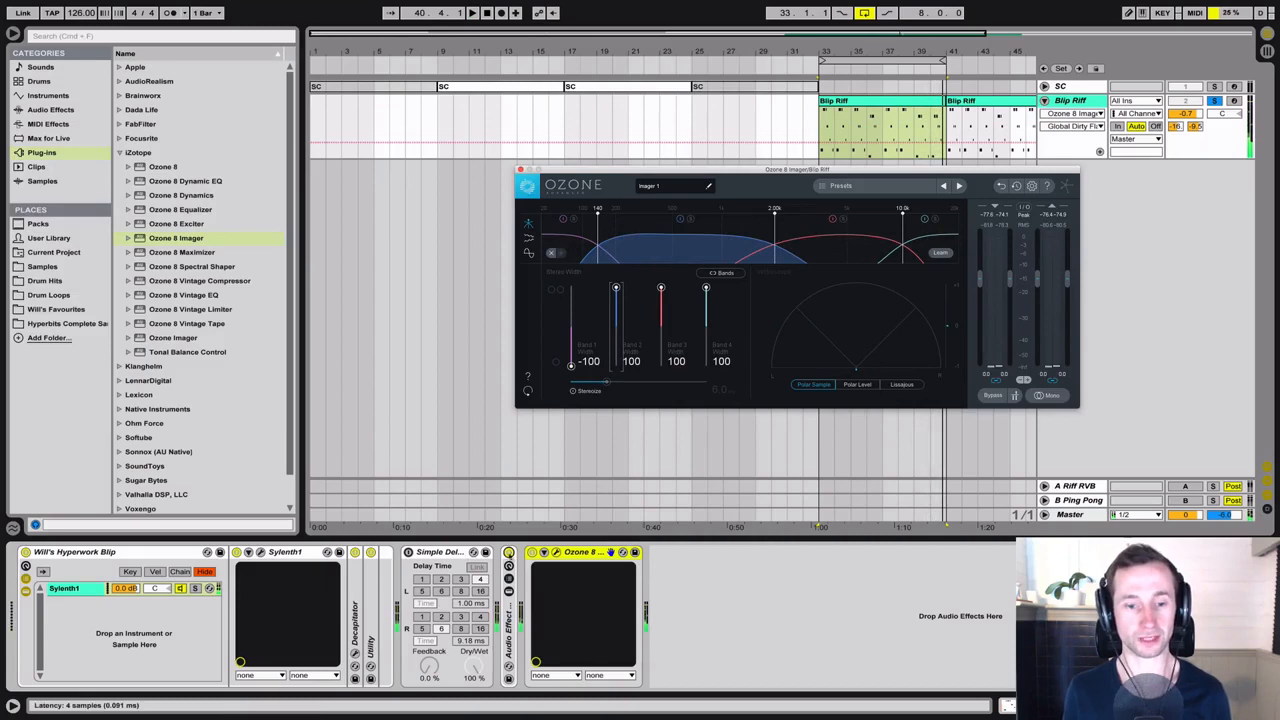
Switch off the Audio Effect Rack and enable the Imager's Stereoize option with its amount set to 5.2.
{"action": "left_click", "coordinate": [509, 552]}
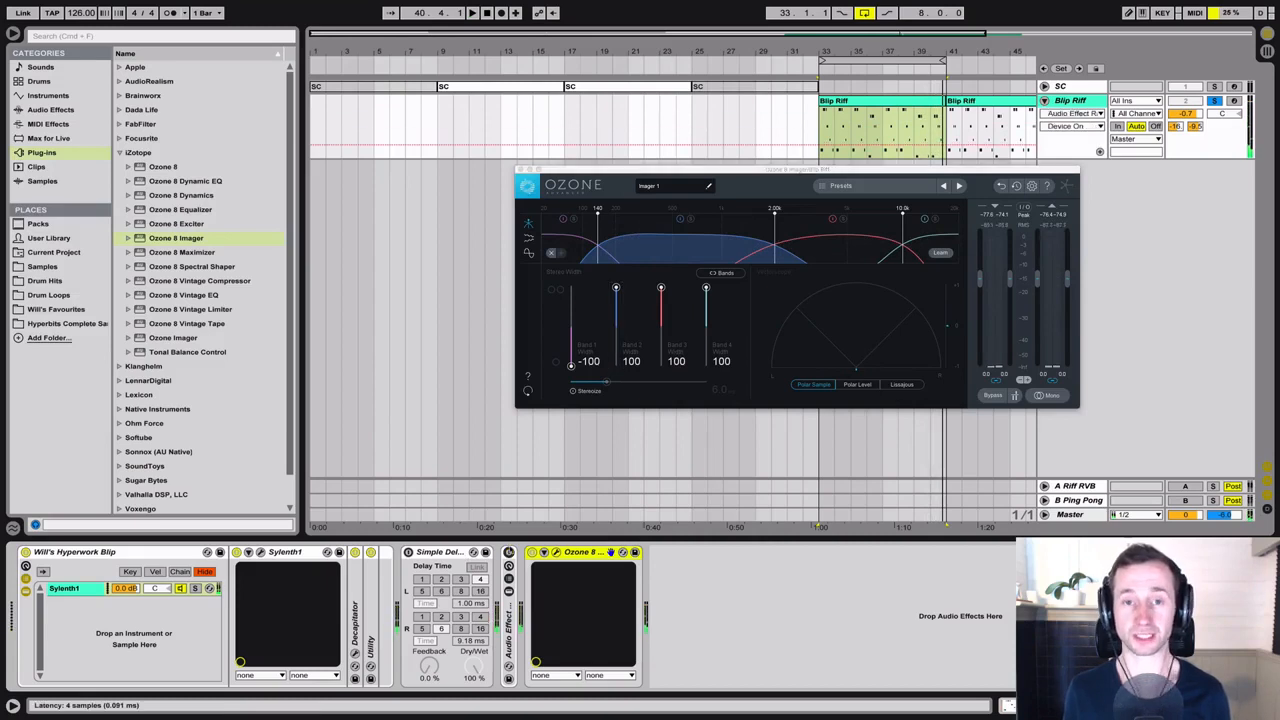
{"action": "left_click", "coordinate": [573, 391]}
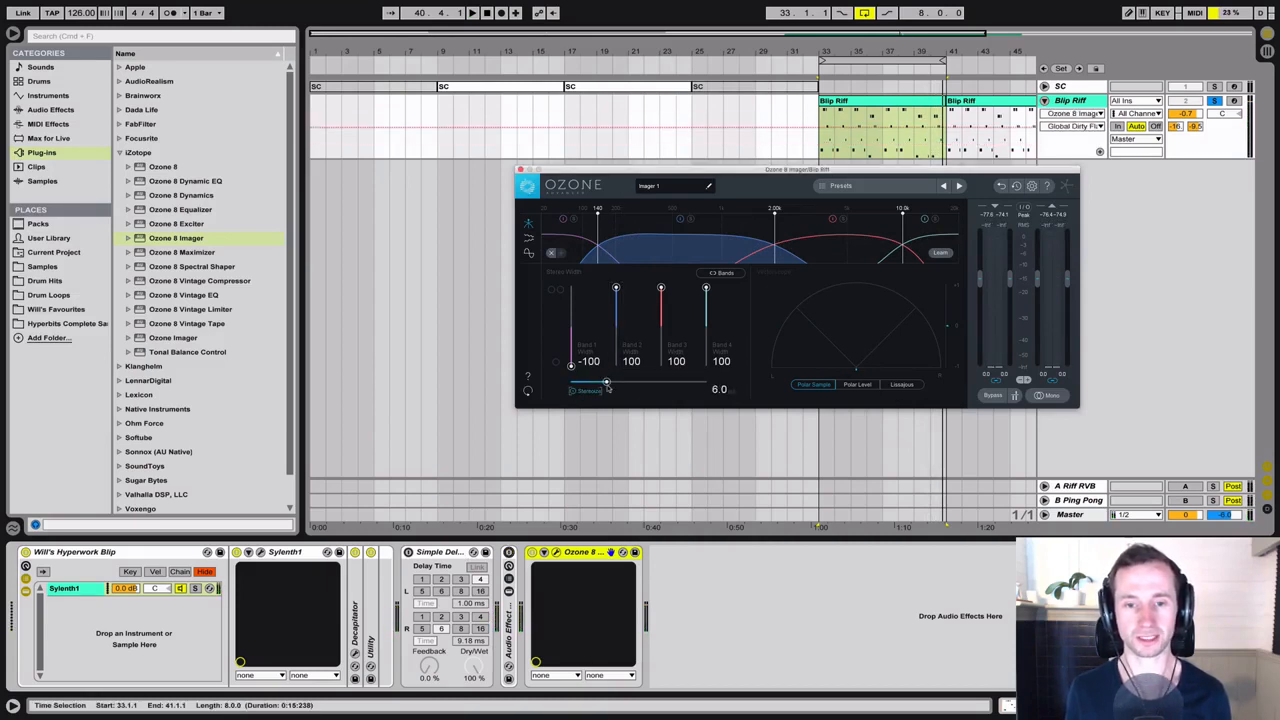
{"action": "mouse_move", "coordinate": [606, 387]}
{"action": "left_mouse_down"}
{"action": "mouse_move", "coordinate": [575, 383]}
{"action": "mouse_move", "coordinate": [601, 377]}
{"action": "left_mouse_up"}
Audition the stereoized riff and compare it with the Ozone 8 Imager device switched off and back on.
{"action": "key", "text": "space"}
{"action": "key", "text": "space"}
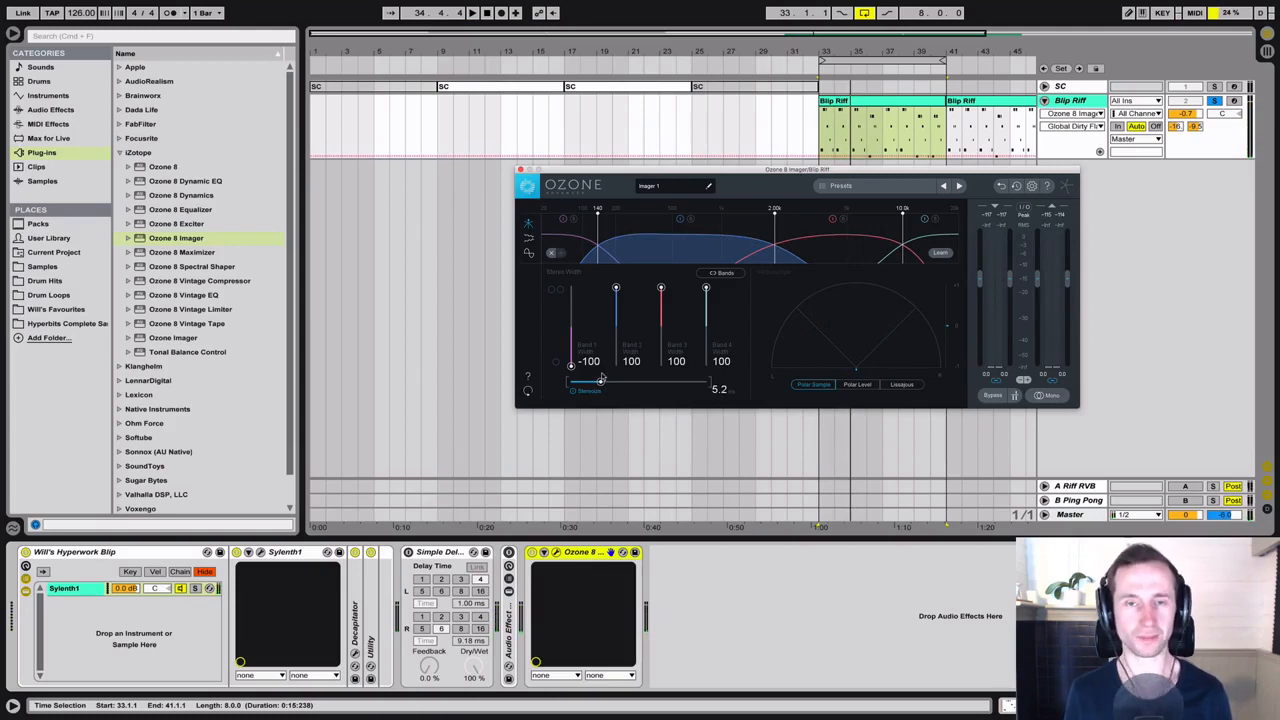
{"action": "key", "text": "space"}
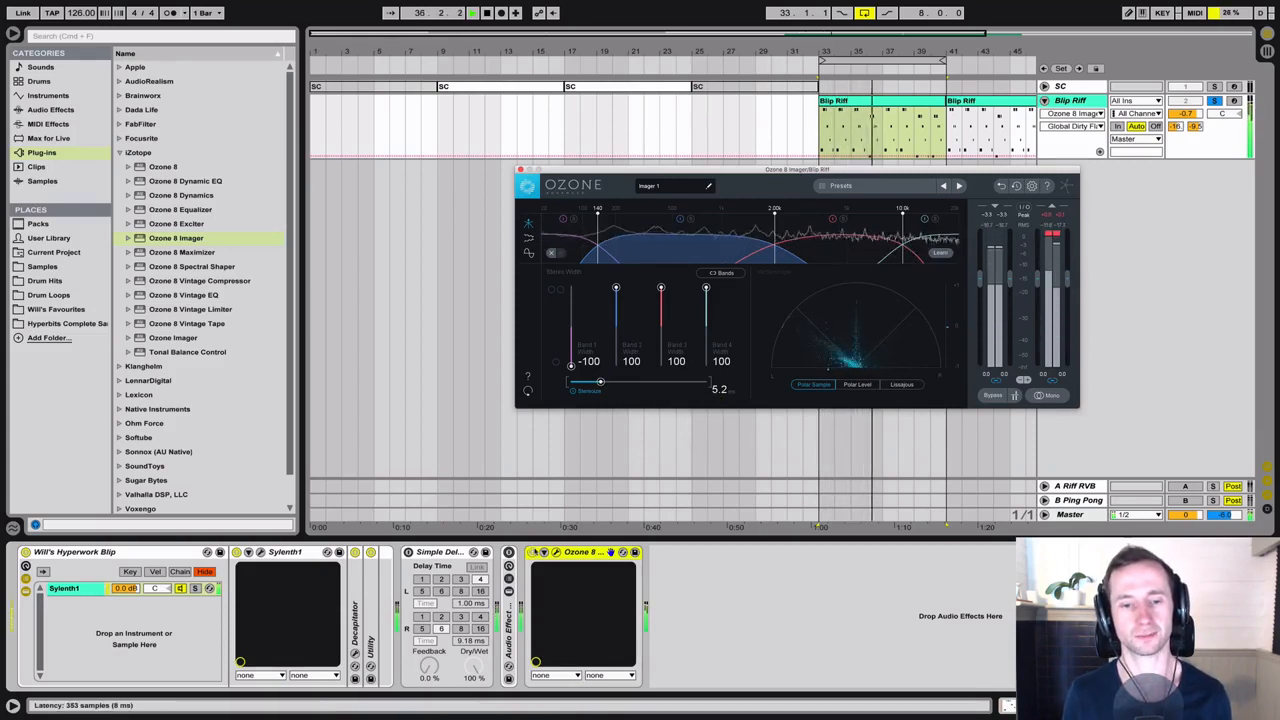
{"action": "left_click", "coordinate": [533, 552]}
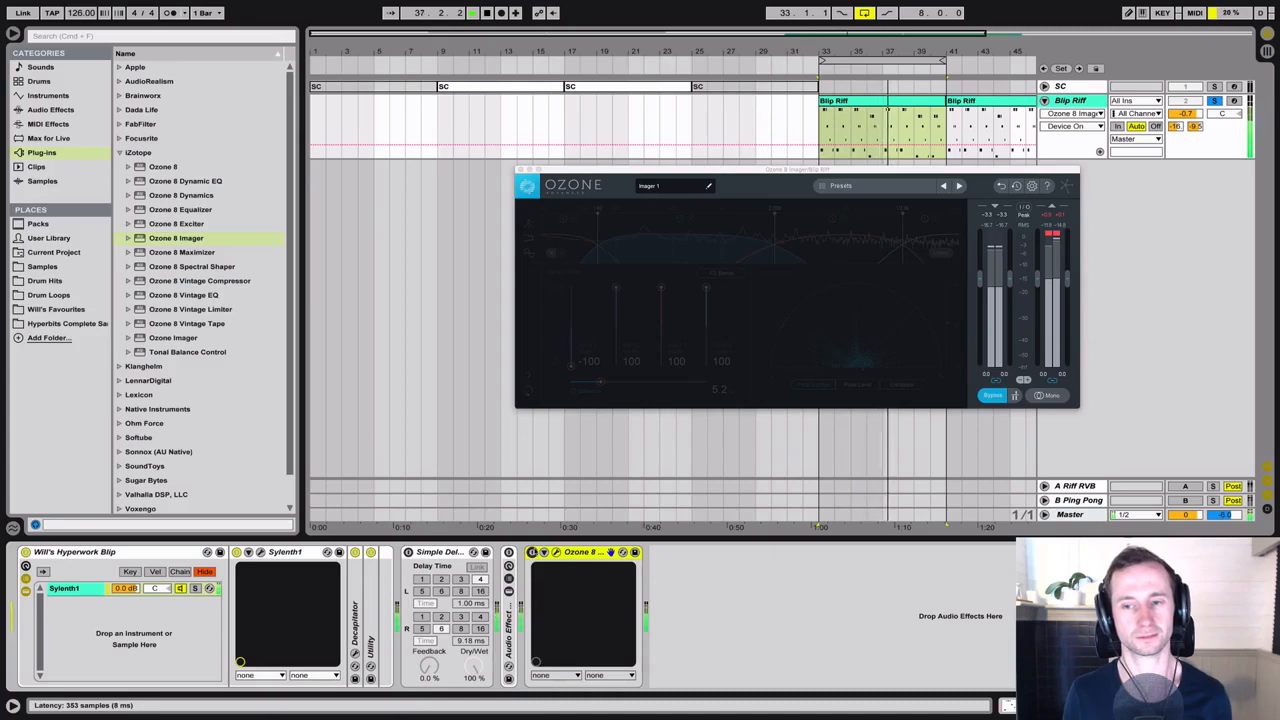
{"action": "left_click", "coordinate": [533, 552]}
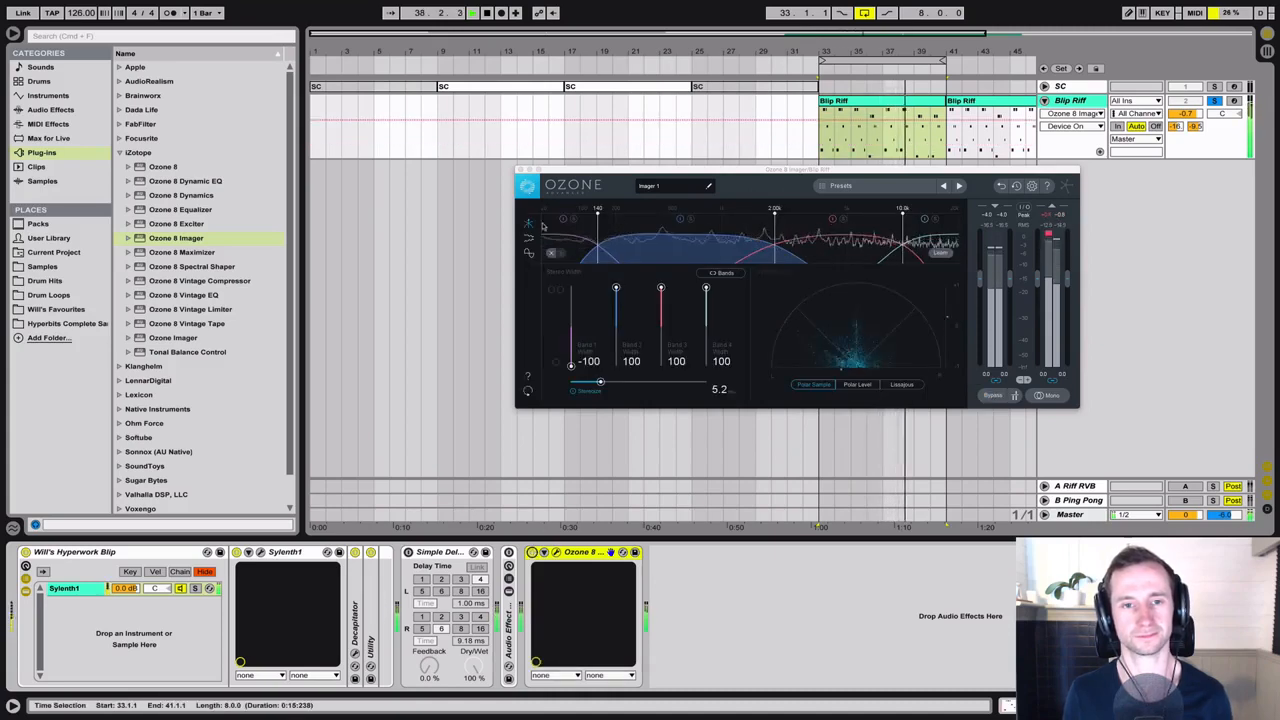